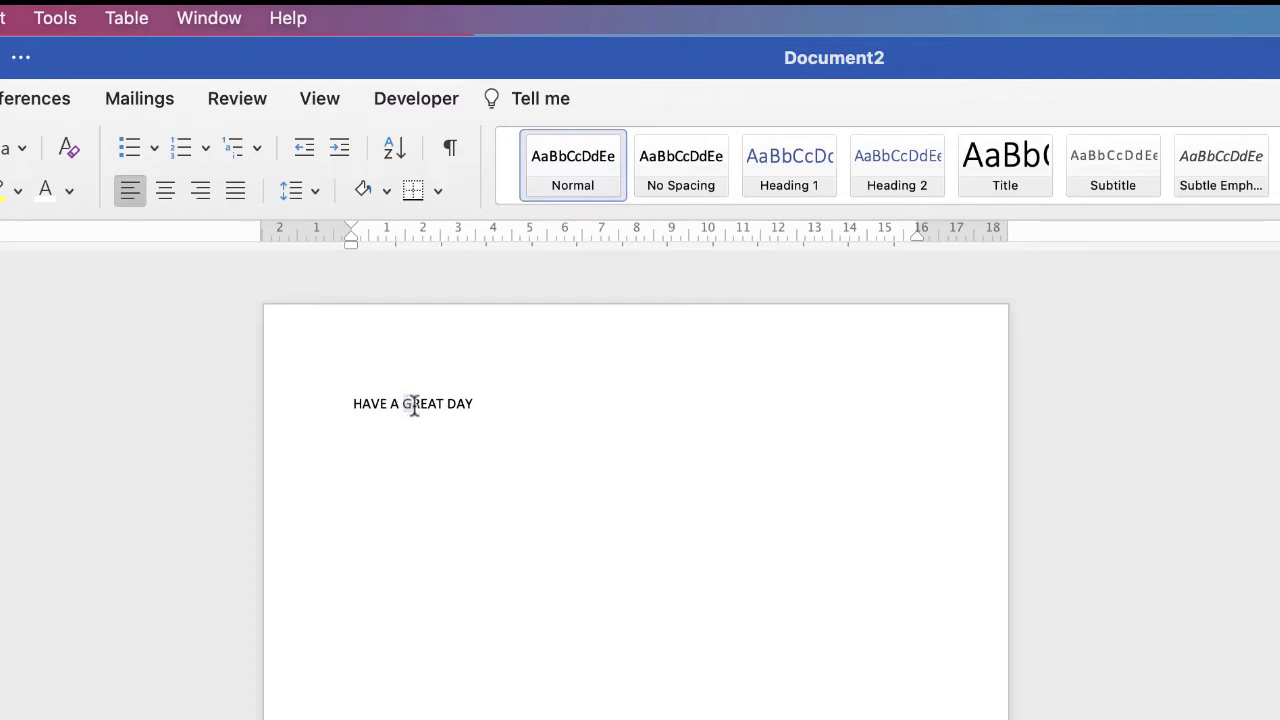
Break the text "HAVE A GREAT DAY" into three lines: "HAVE A", "GREAT" and "DAY".
click(401, 403)
key(Return)
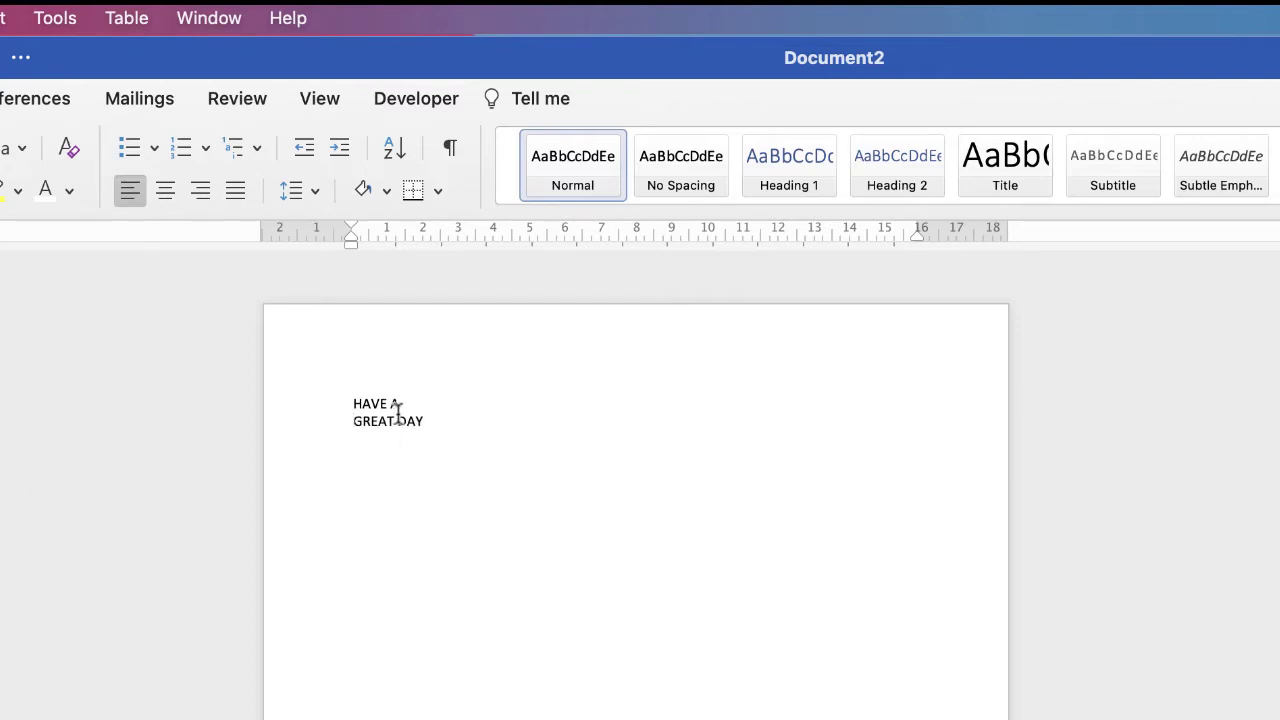
click(400, 421)
key(Return)
Centre the three lines of text and increase their font size to 28.
drag(379, 440, 354, 403)
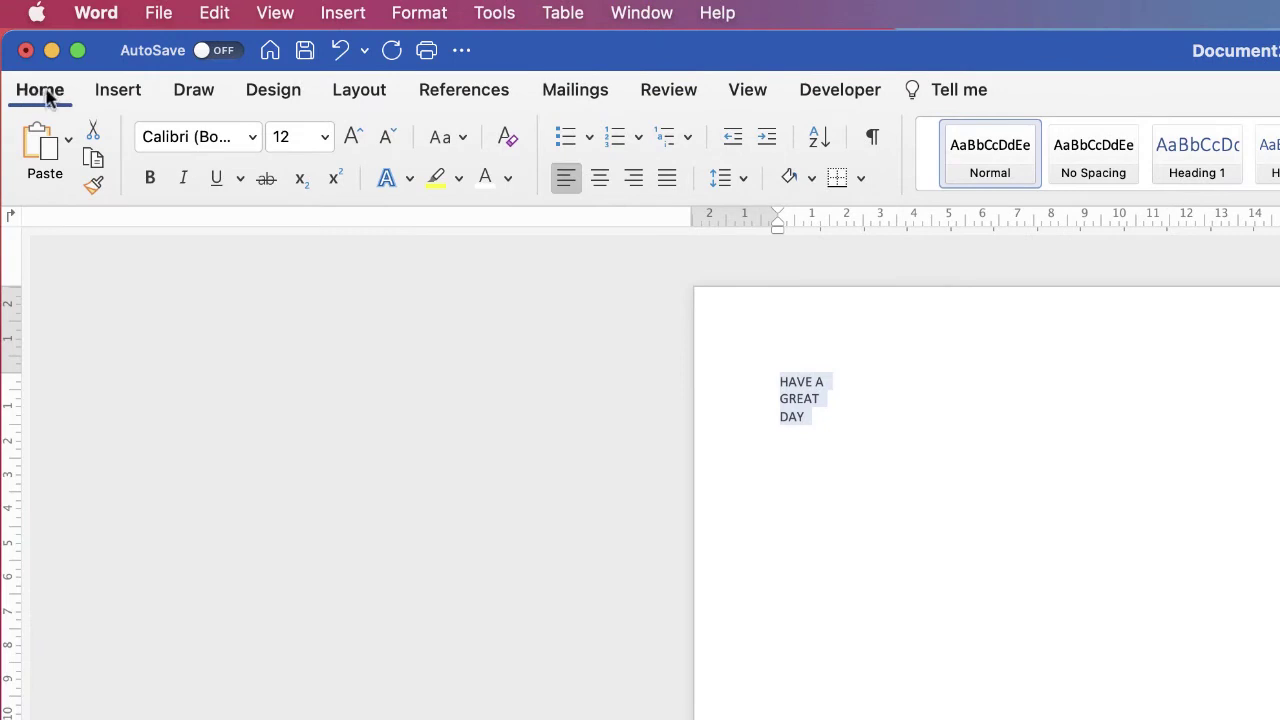
click(600, 185)
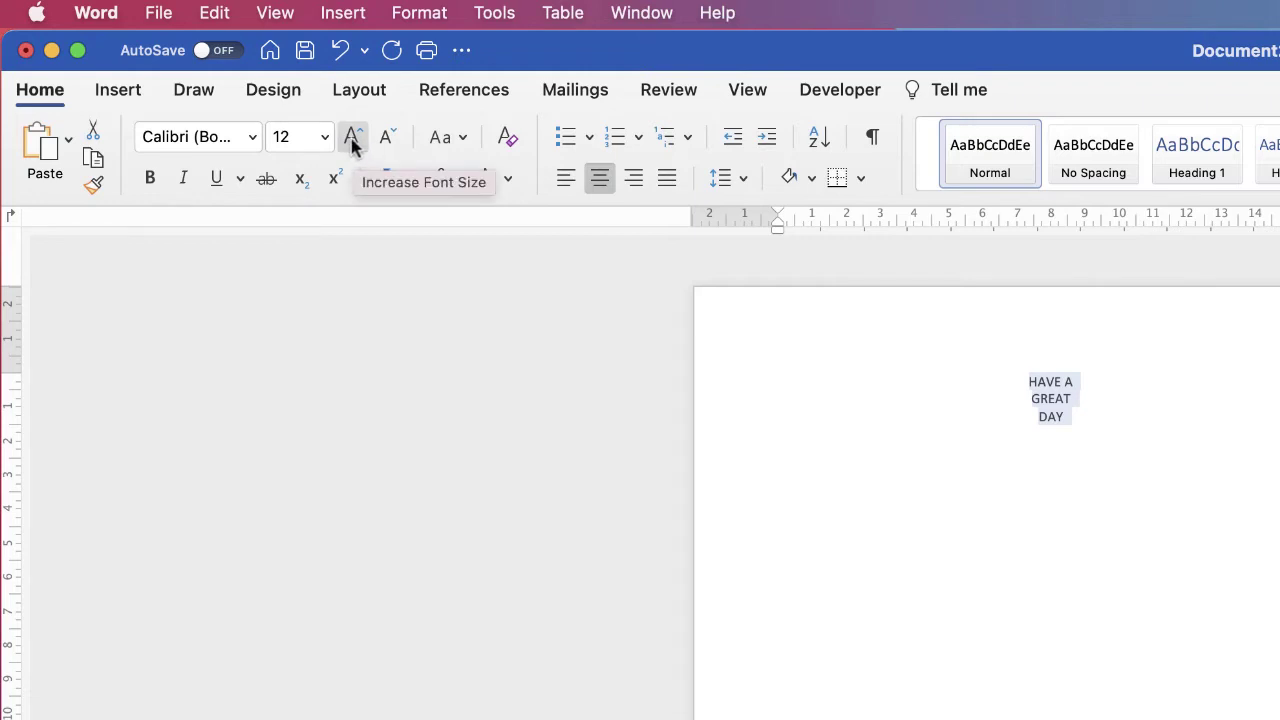
click(353, 142)
click(354, 142)
click(355, 142)
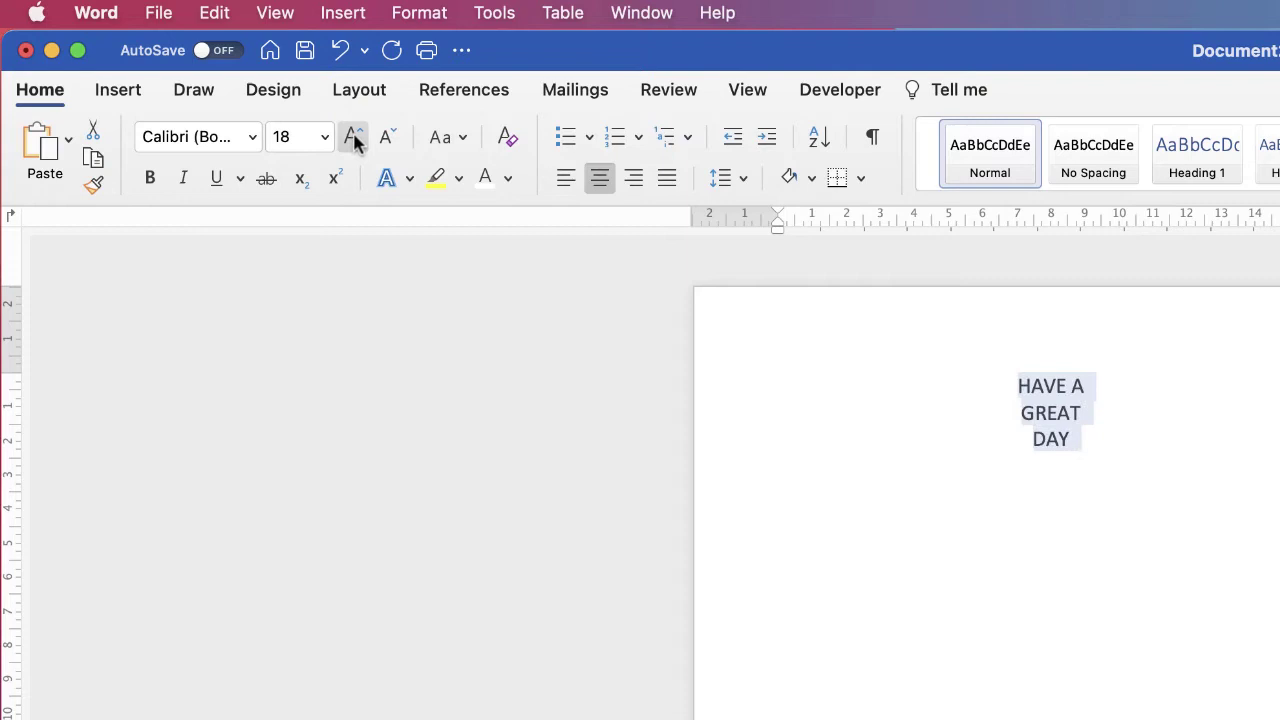
click(355, 142)
click(355, 142)
click(356, 142)
click(356, 142)
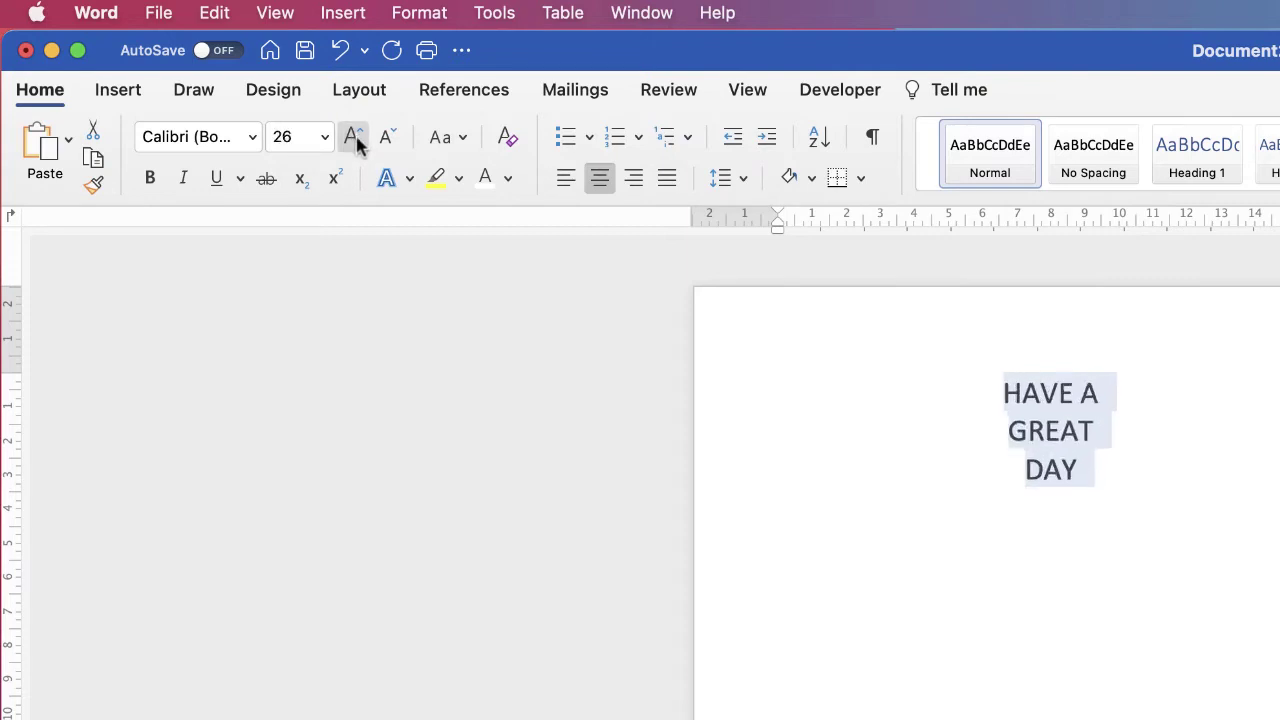
click(355, 142)
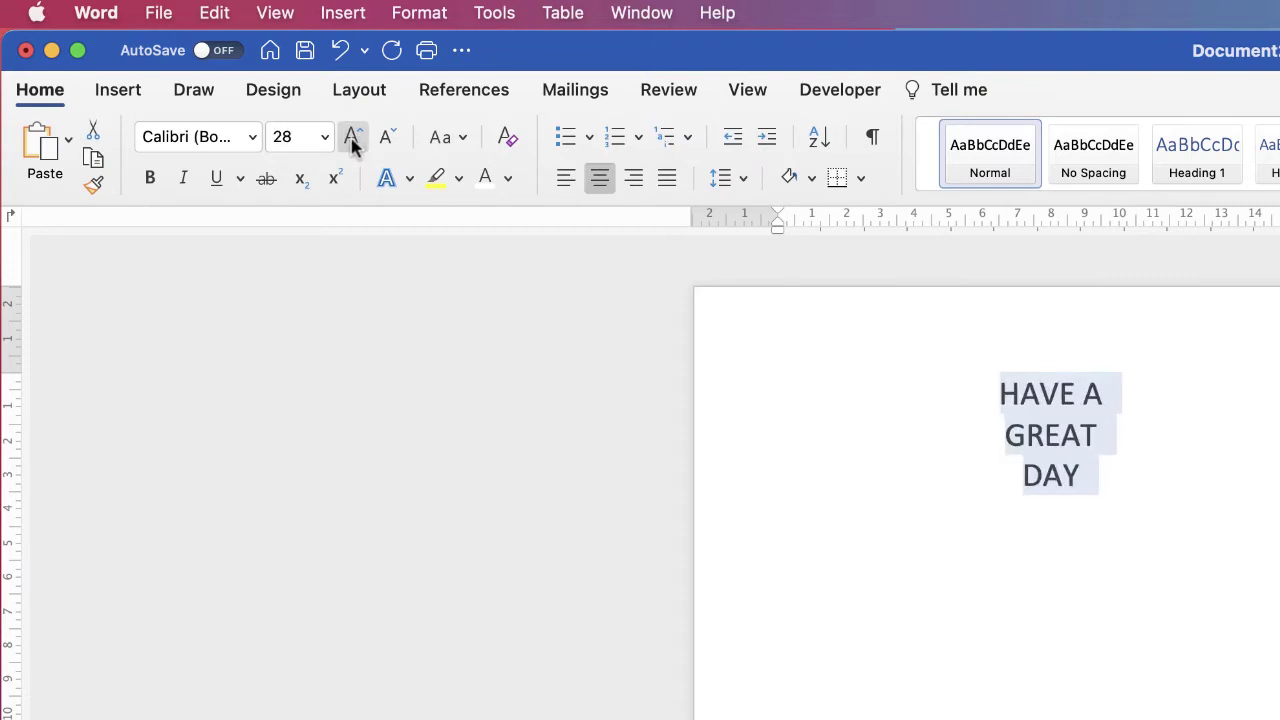
Change the selected text's font to Amatic SC and enlarge it to size 48.
click(253, 138)
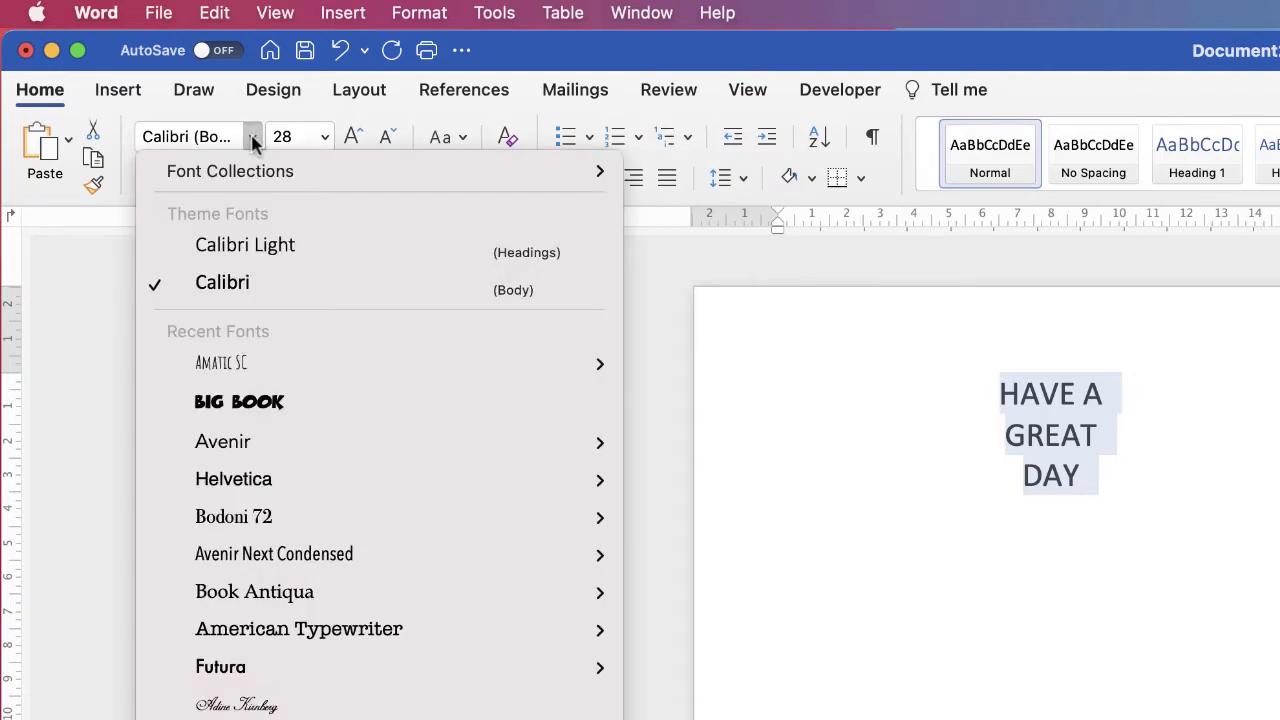
click(220, 362)
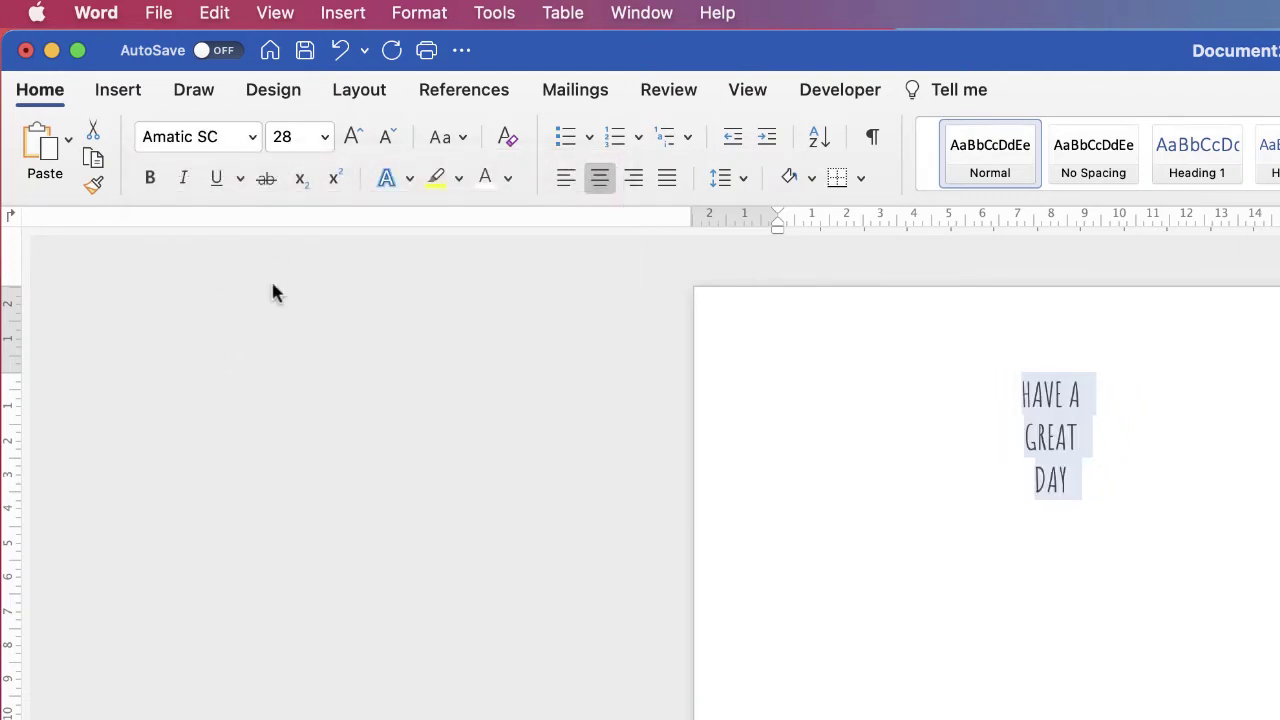
click(351, 137)
click(351, 137)
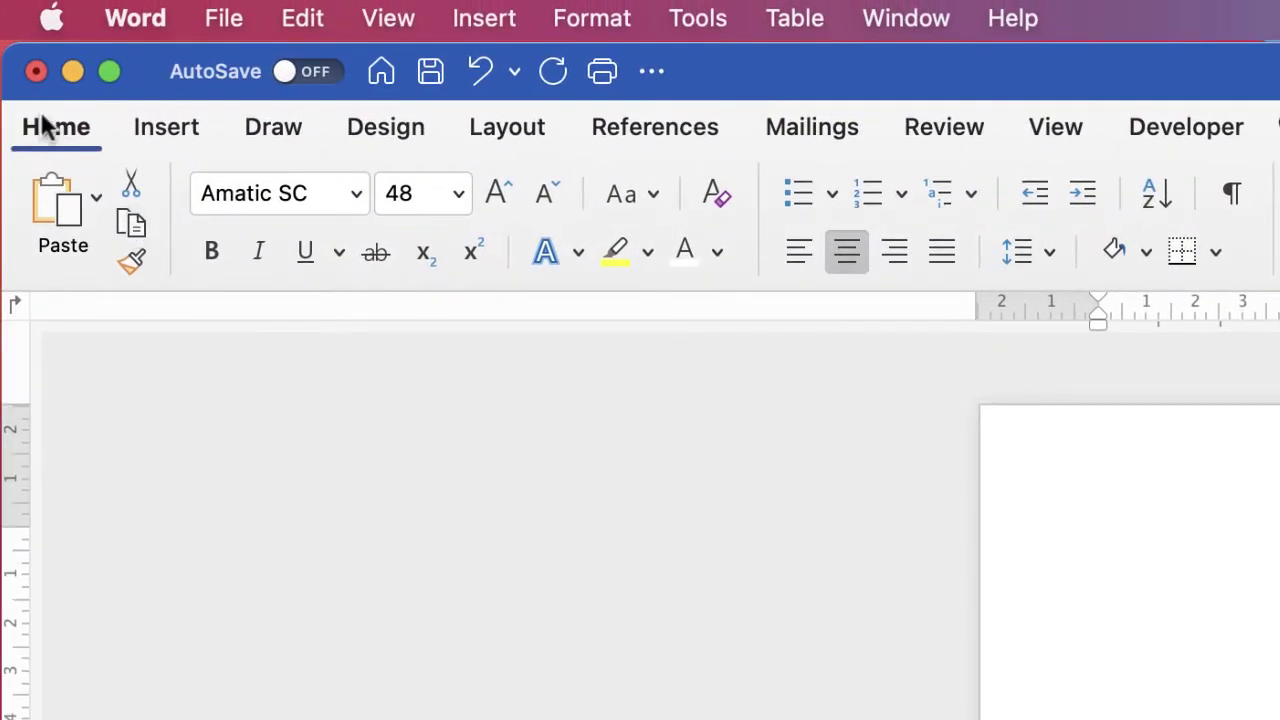
Copy the formatted text and paste it as a picture on the line below "DAY".
click(131, 228)
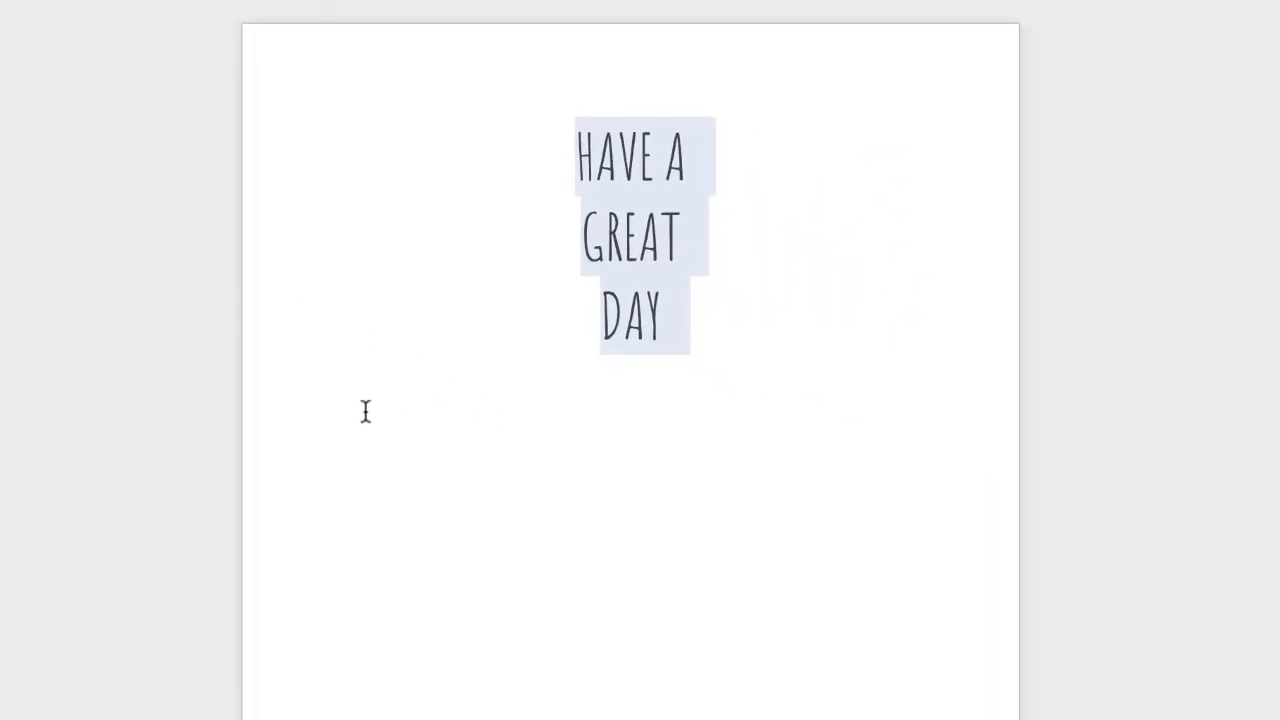
click(367, 410)
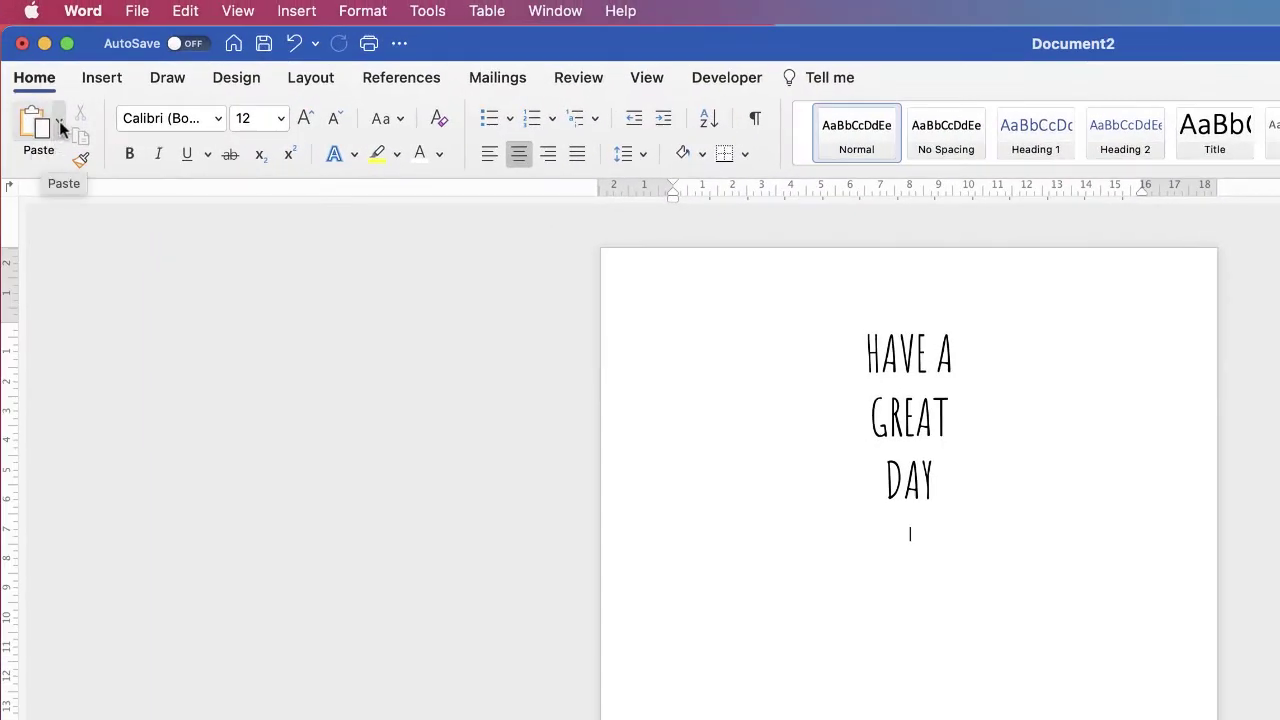
click(58, 121)
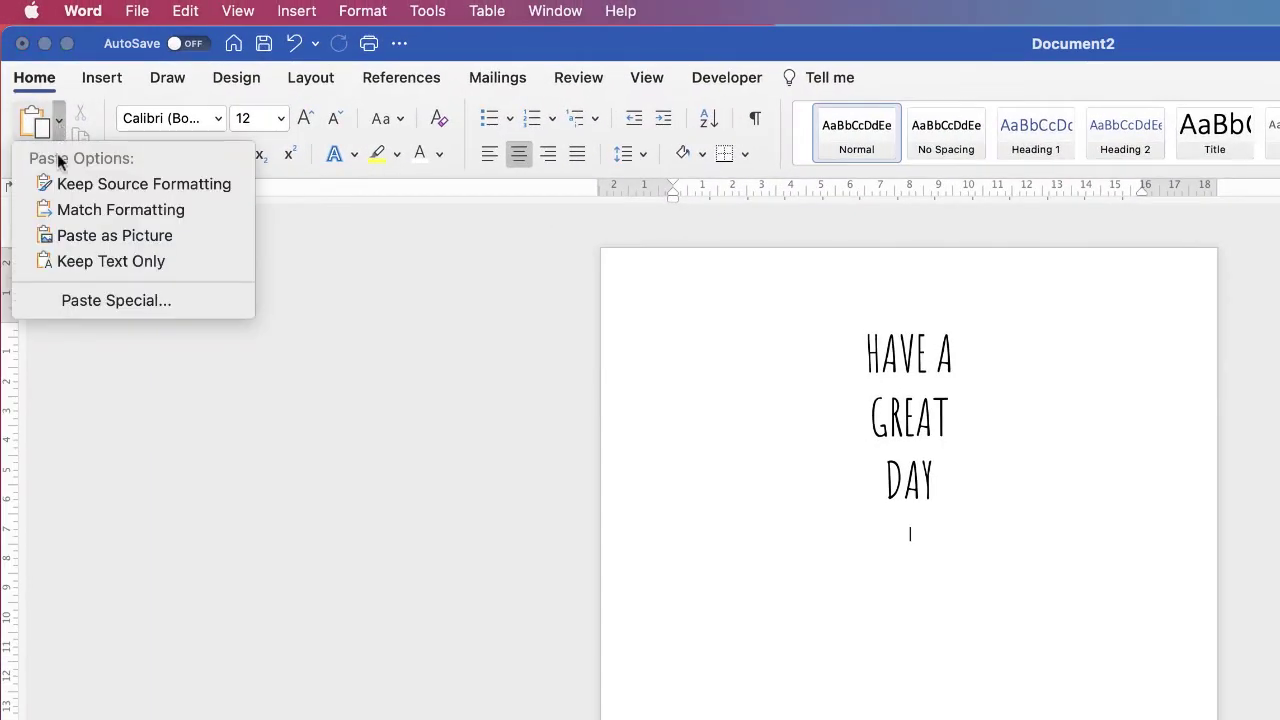
click(153, 236)
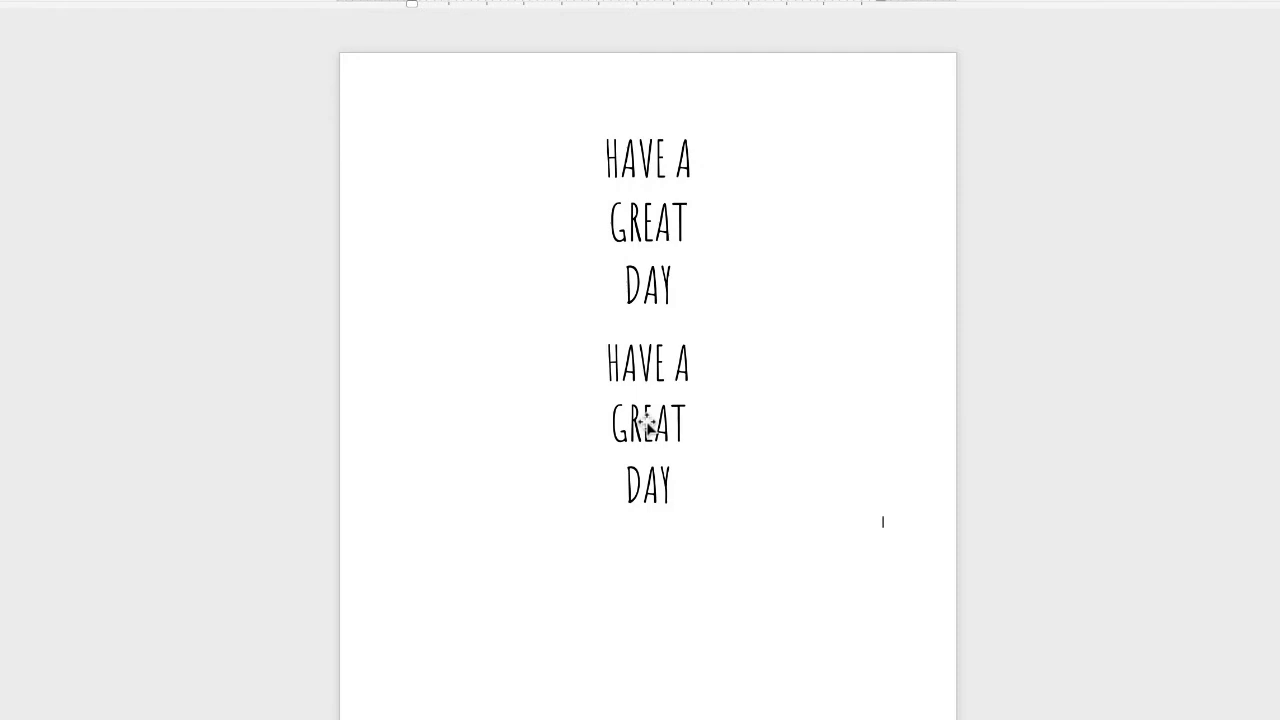
Set the pasted picture's text wrapping to In Front of Text.
click(648, 420)
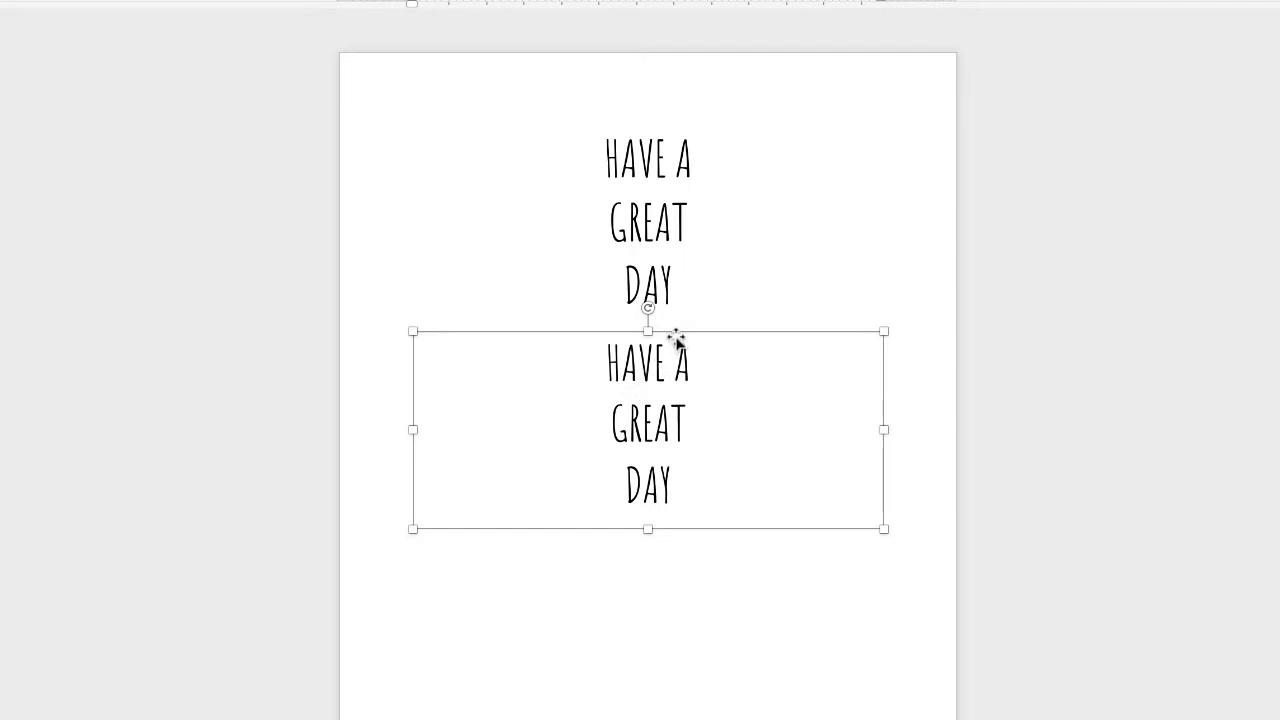
drag(678, 337, 697, 307)
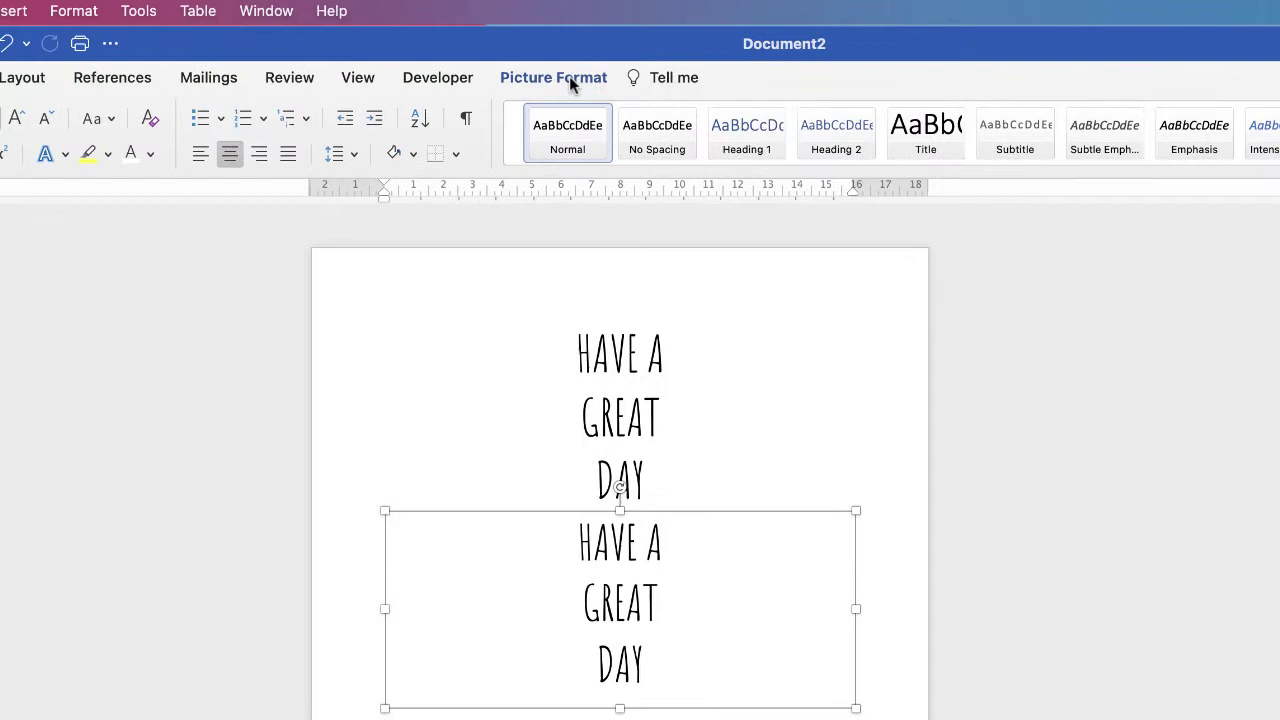
click(590, 86)
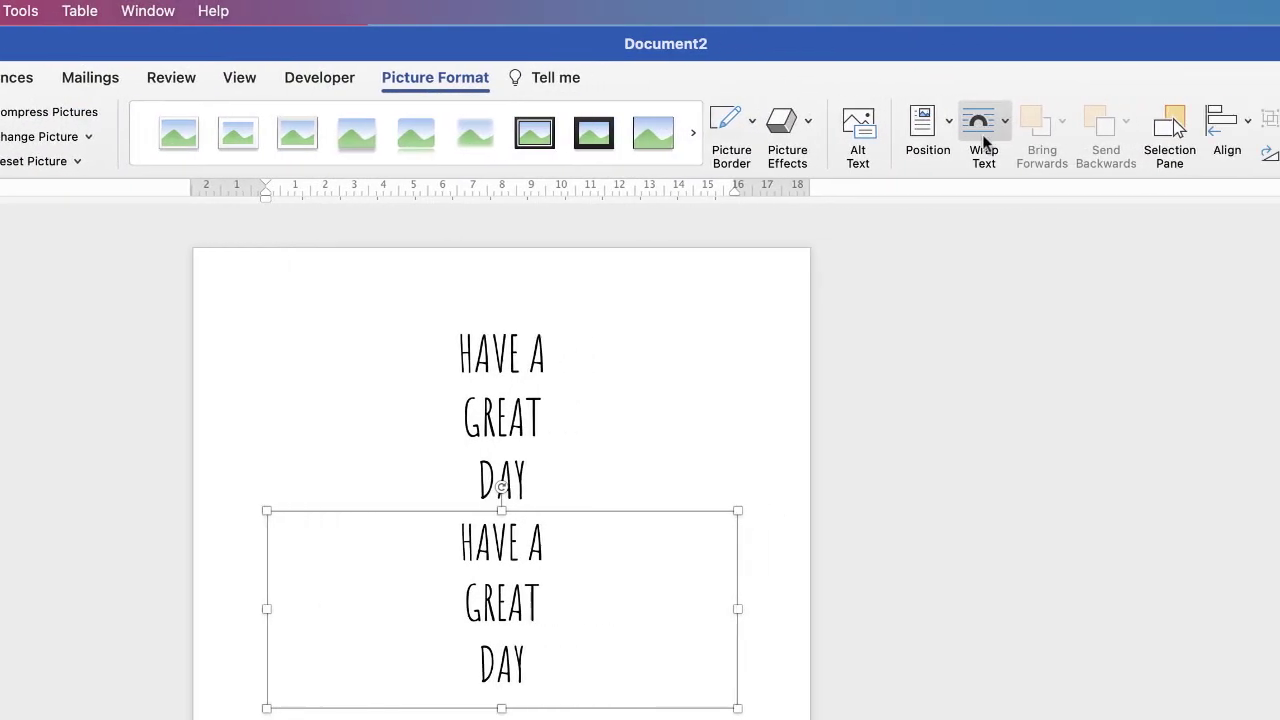
click(985, 124)
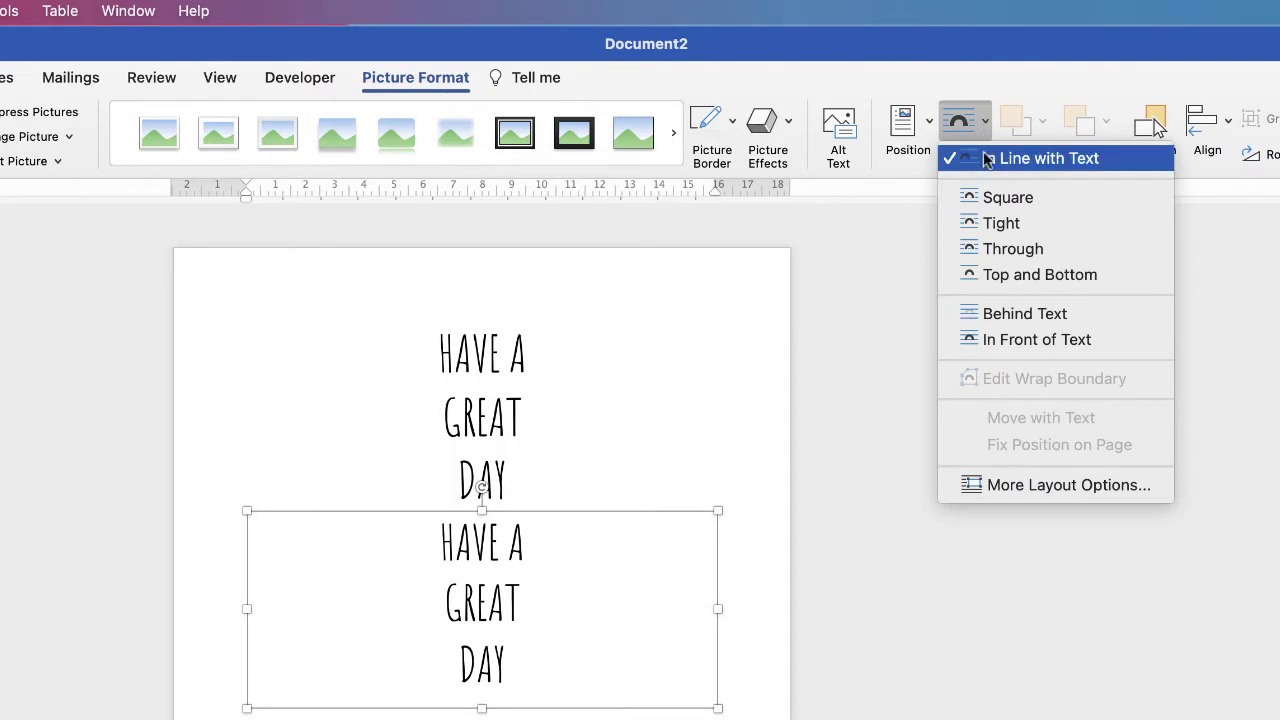
click(1020, 341)
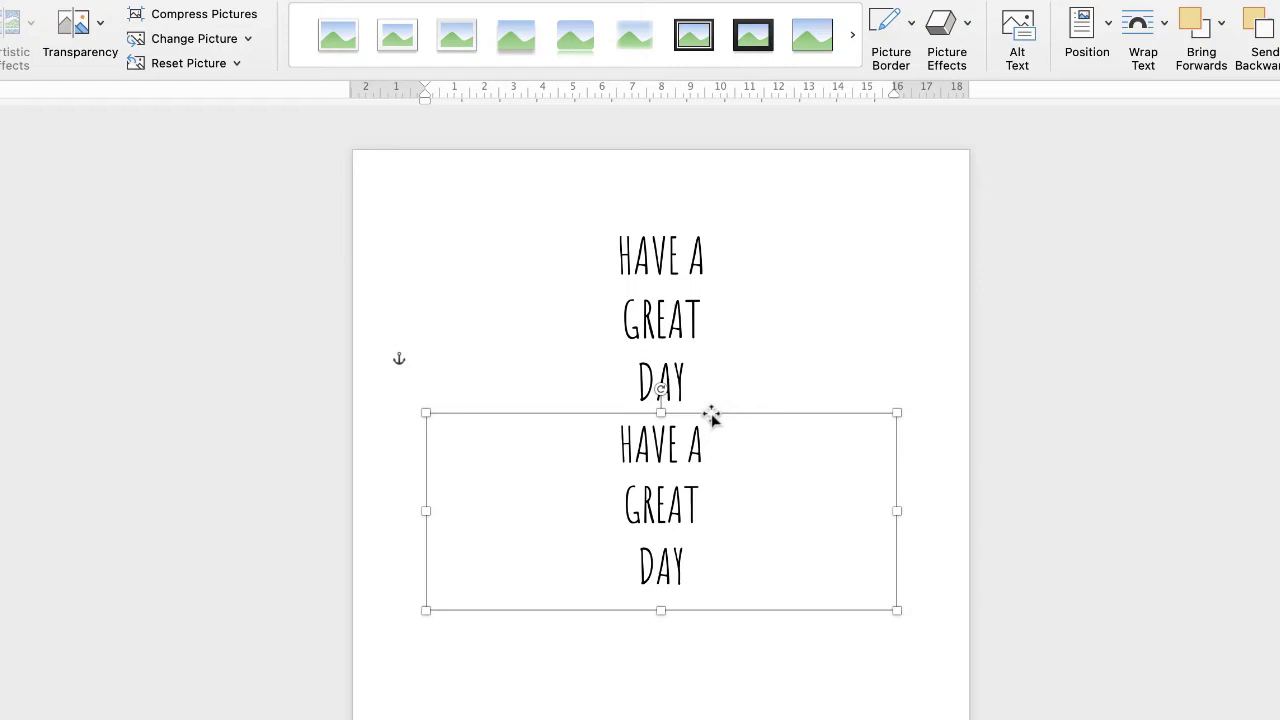
Move the picture slightly lower, away from the text, and enlarge it proportionally to about 16.7 by 7 cm.
drag(707, 414, 718, 450)
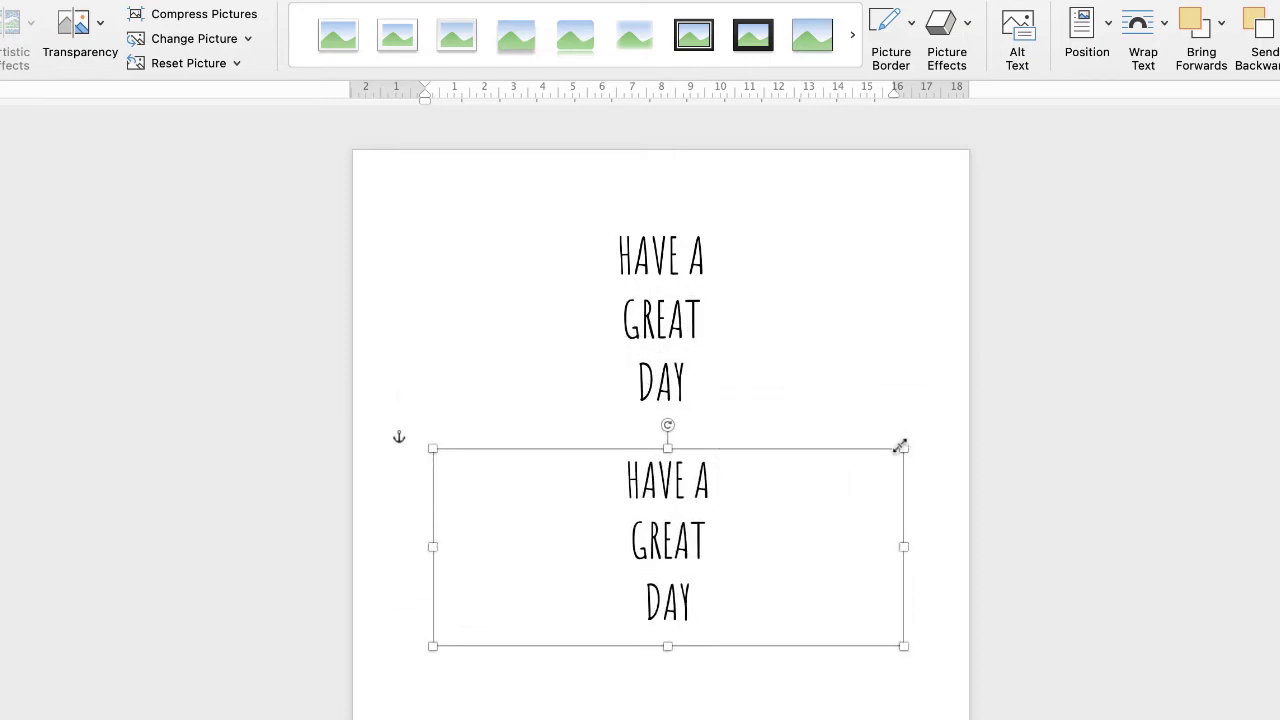
mouse_move(903, 448)
mouse_down()
mouse_move(622, 580)
mouse_move(926, 439)
mouse_up()
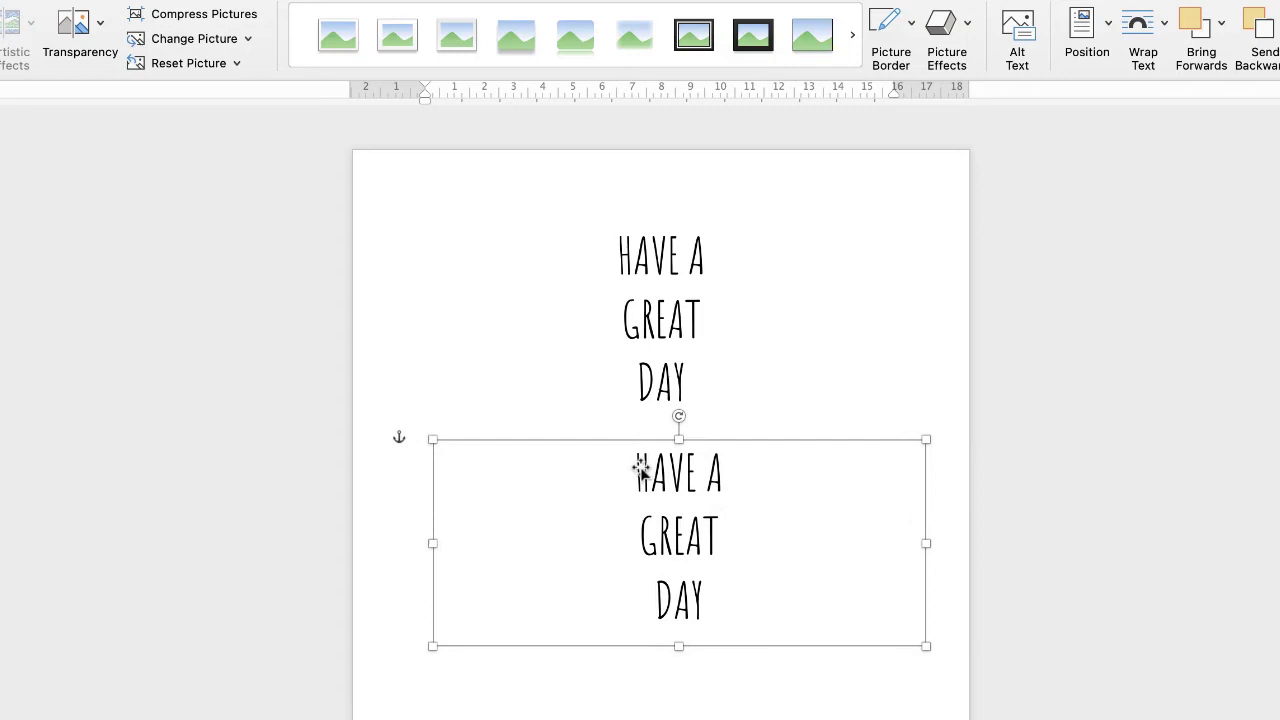
right_click(694, 540)
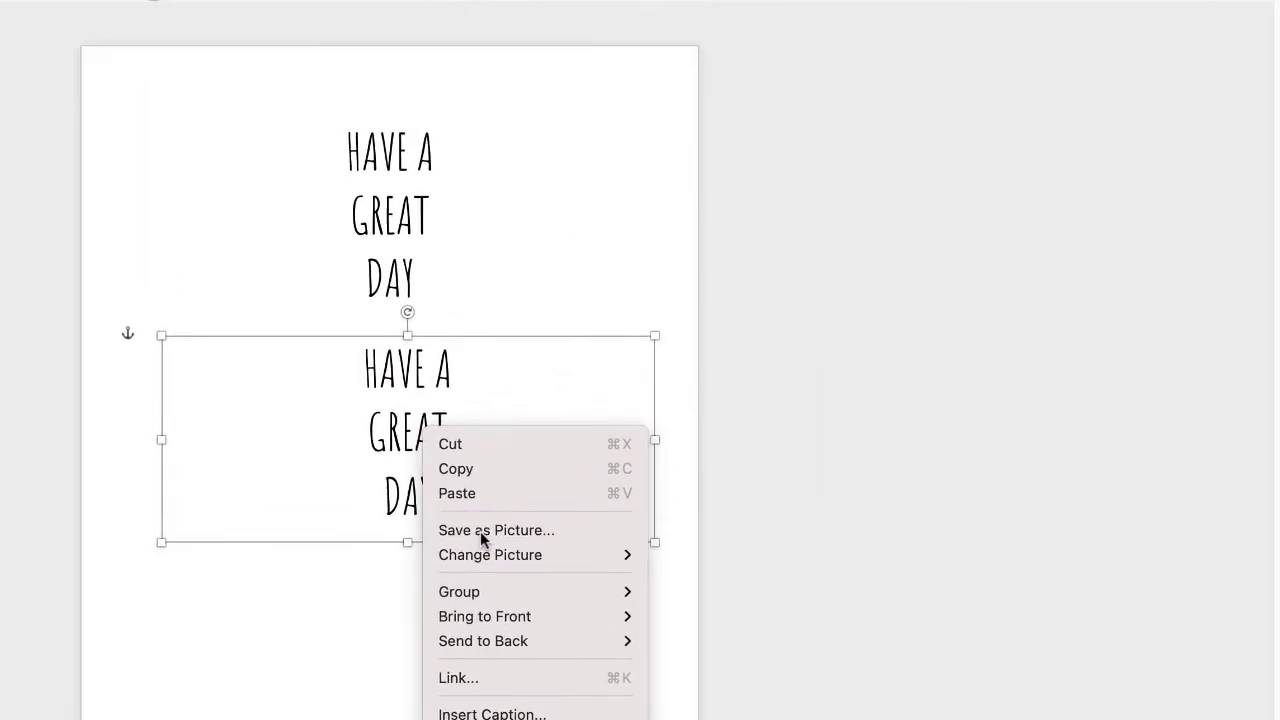
click(706, 422)
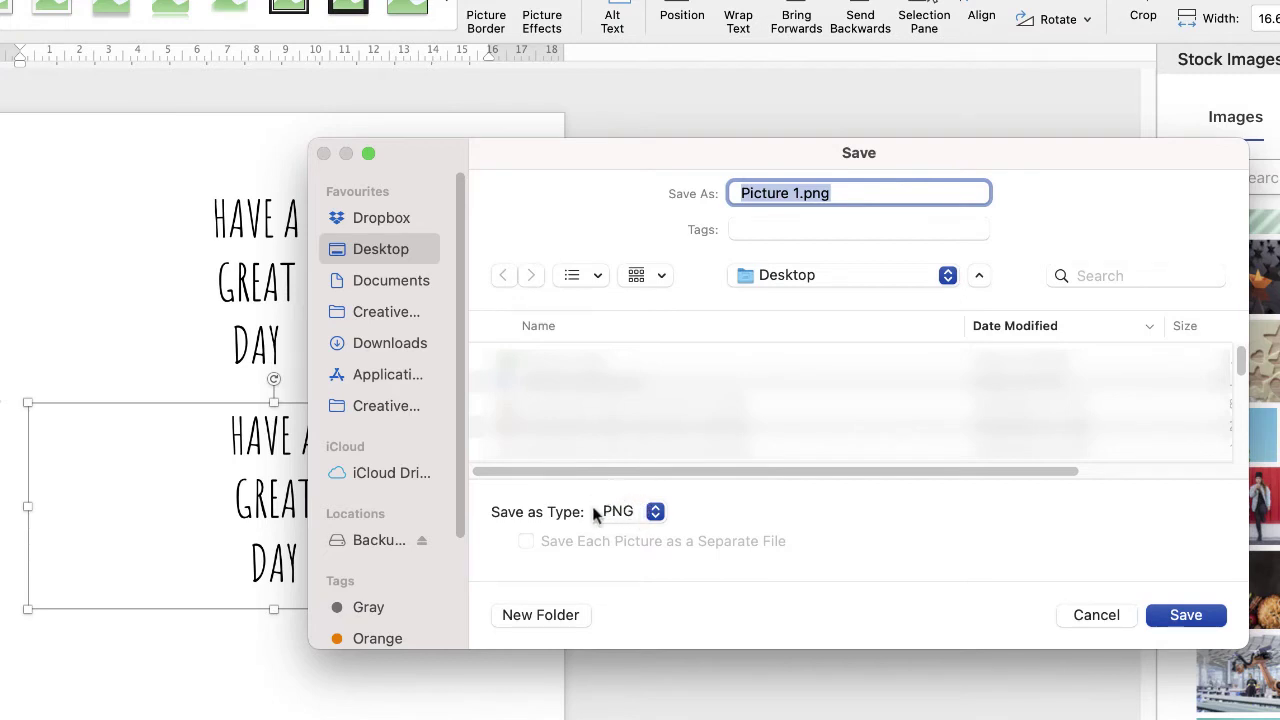
click(1110, 619)
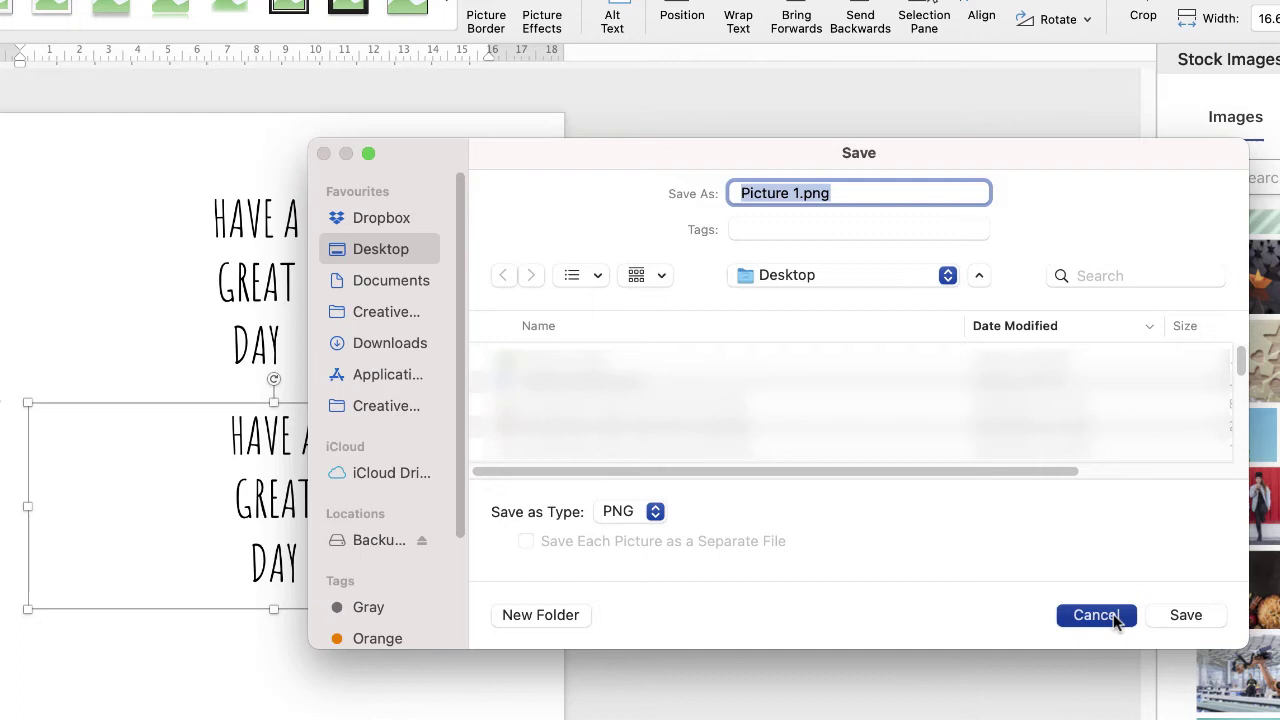
Nudge the picture down under the original text and save it to the Desktop as a PNG named Picture.png.
drag(311, 402, 296, 441)
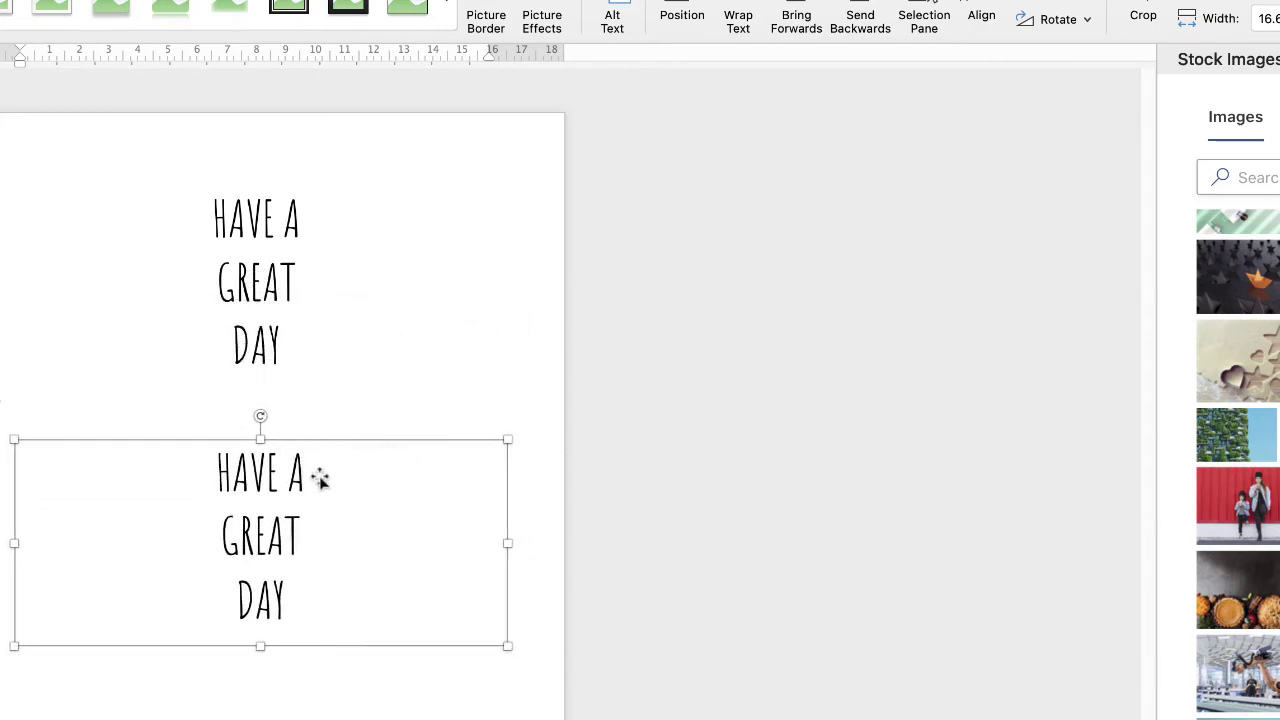
right_click(268, 507)
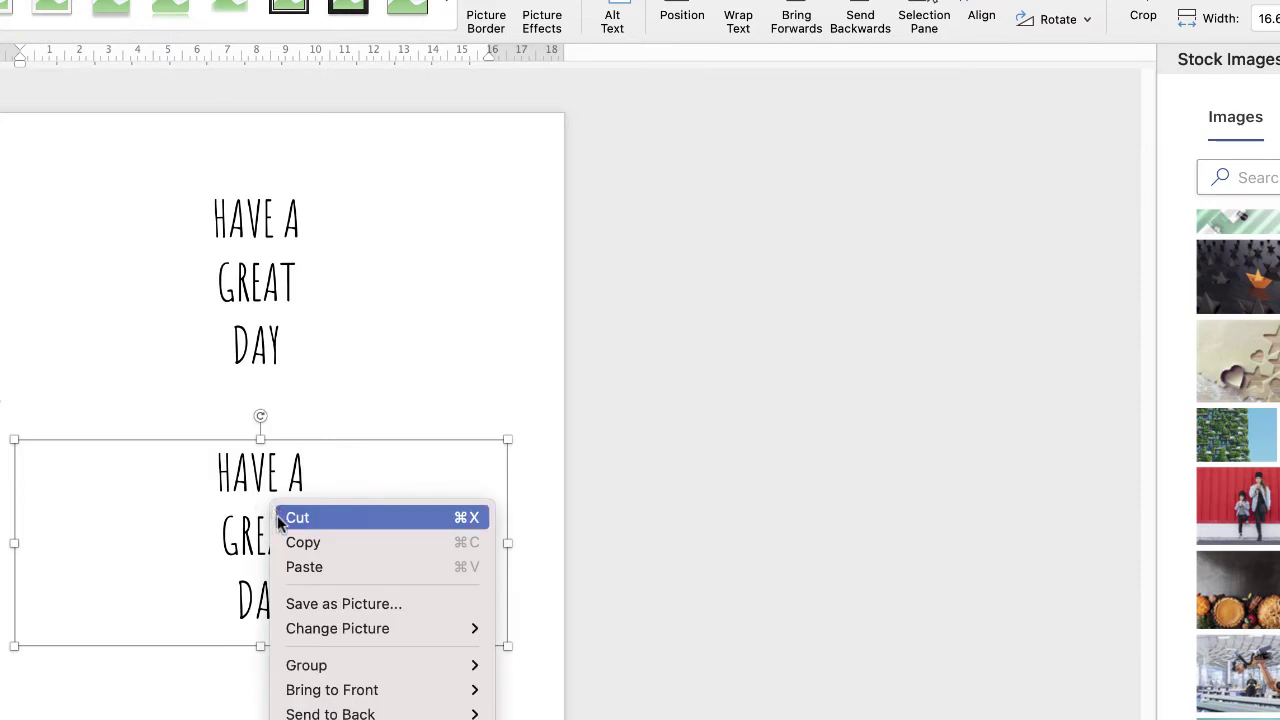
click(296, 604)
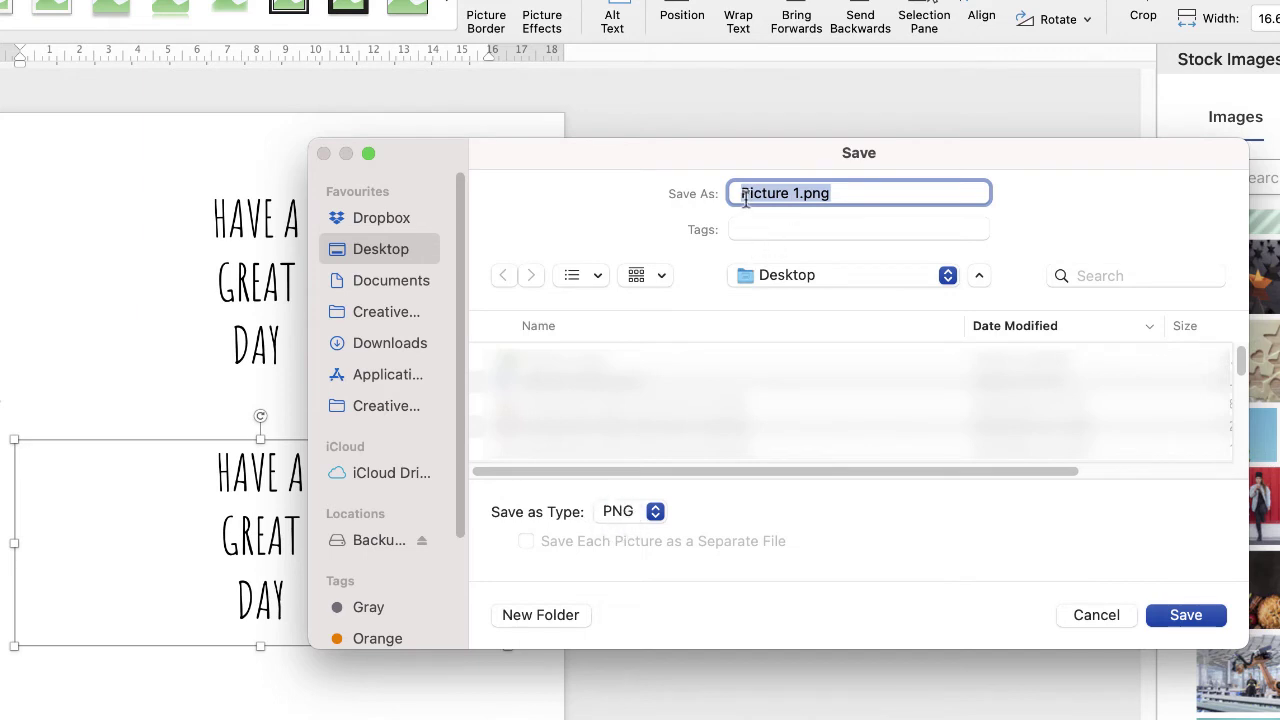
click(796, 193)
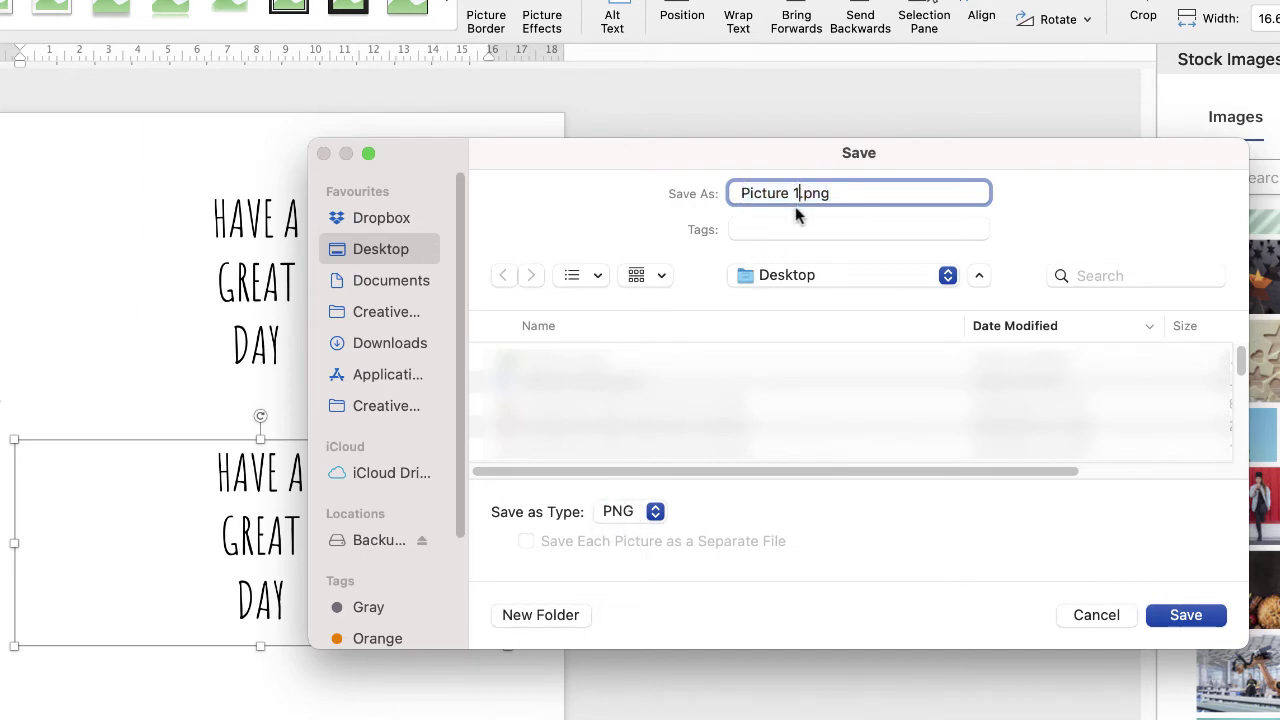
key(BackSpace)
key(BackSpace)
key(Return)
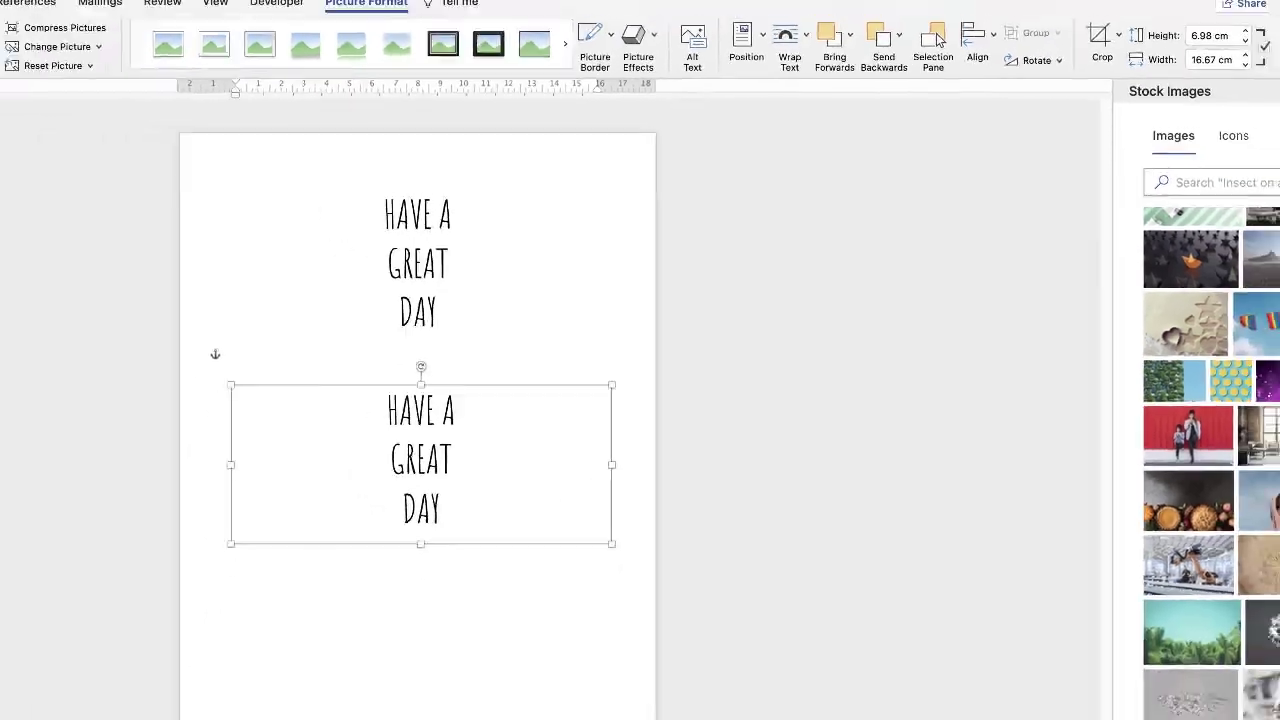
Delete the pasted picture and insert the saved Picture.png from the Desktop in its place.
key(Delete)
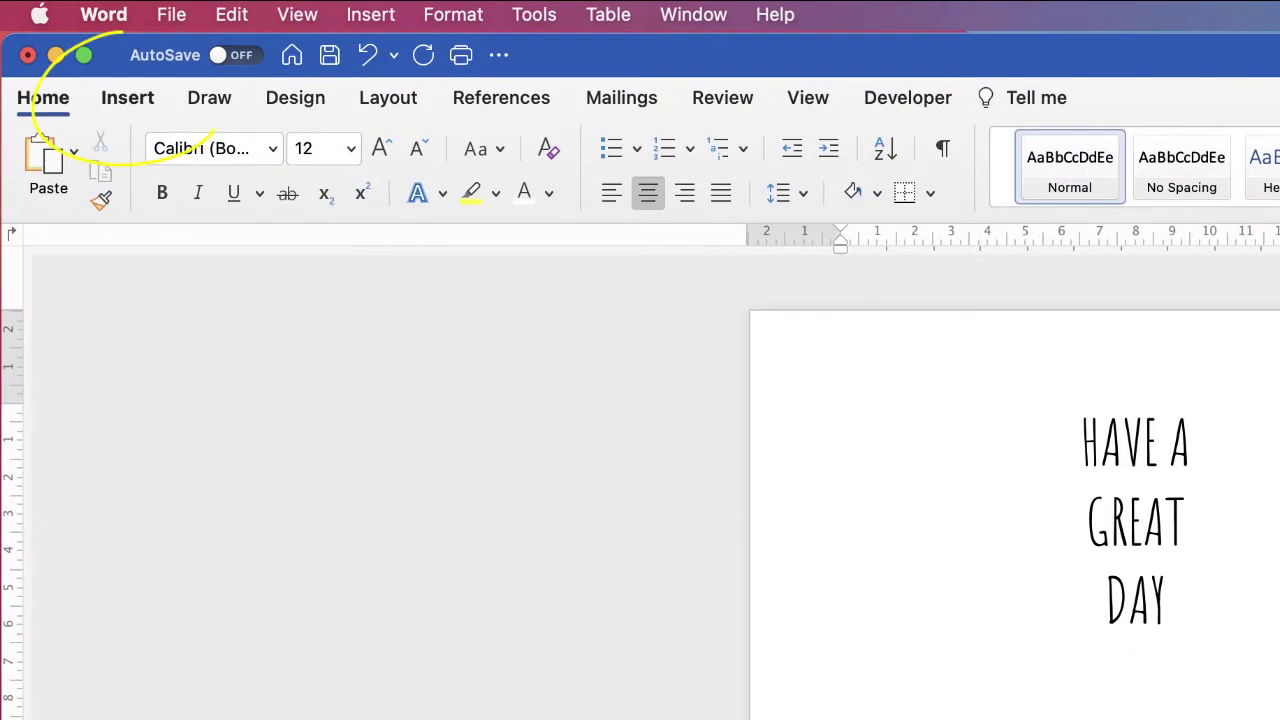
click(71, 53)
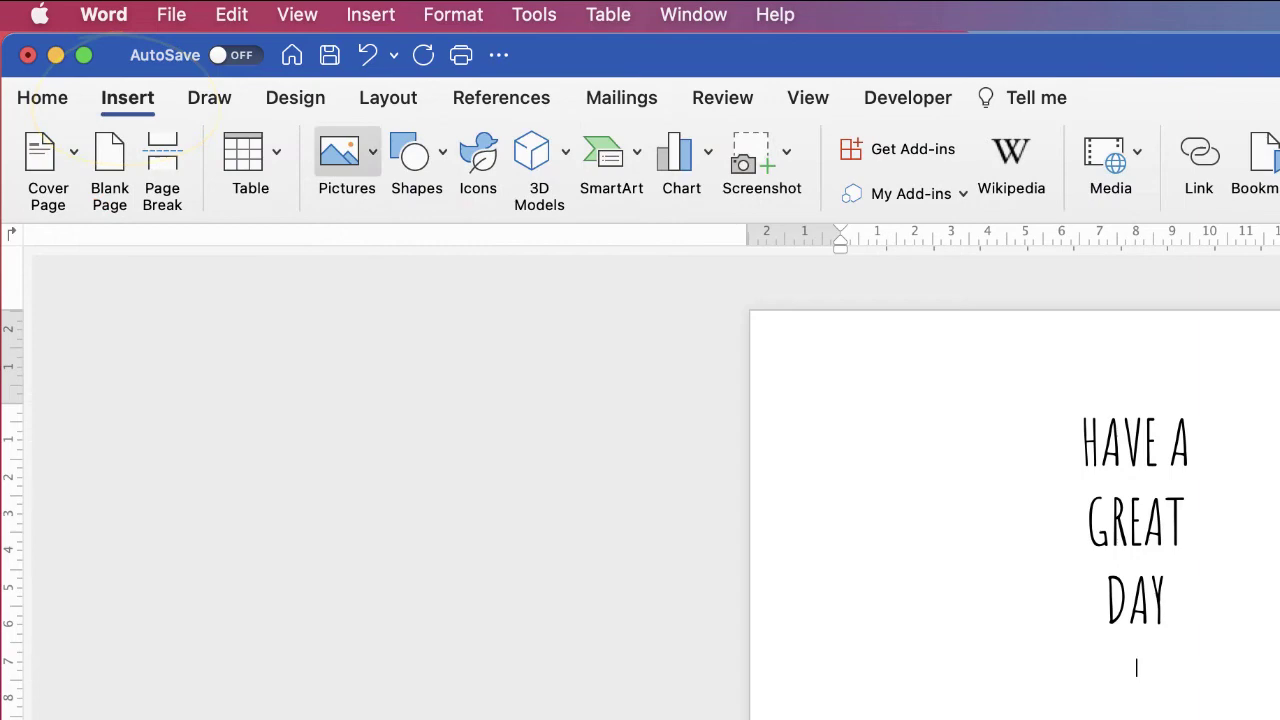
click(340, 152)
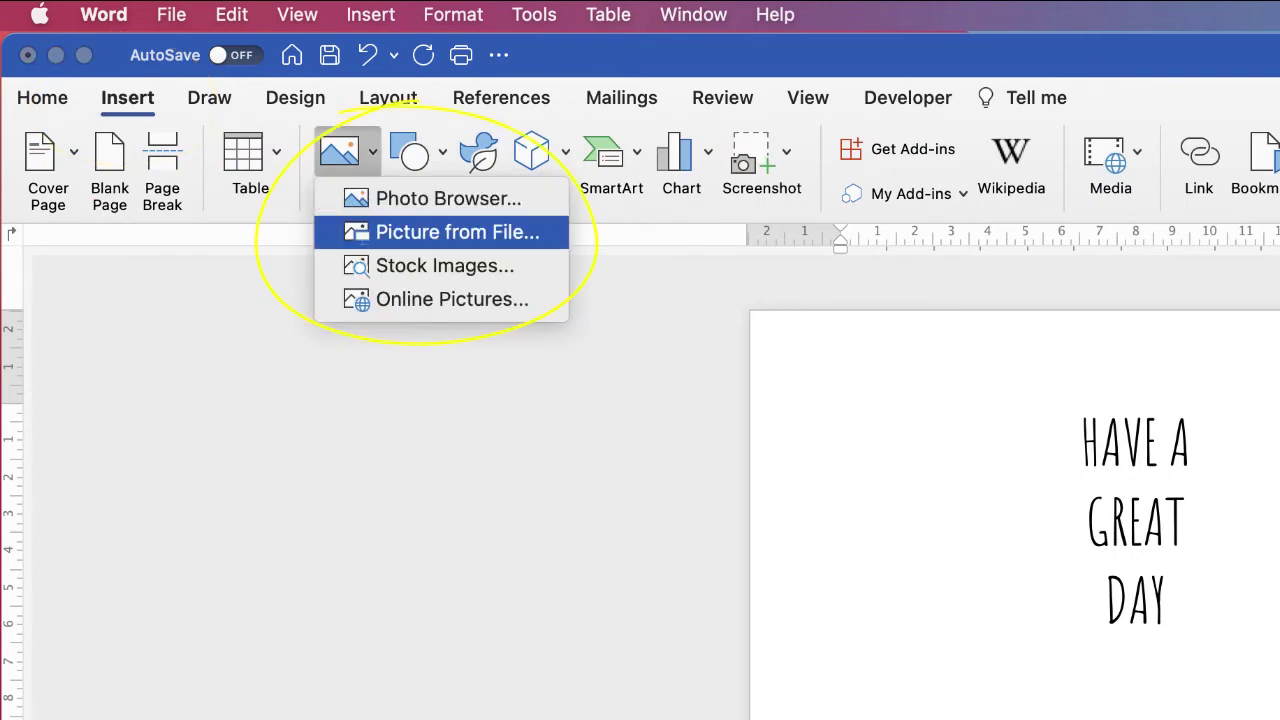
click(445, 265)
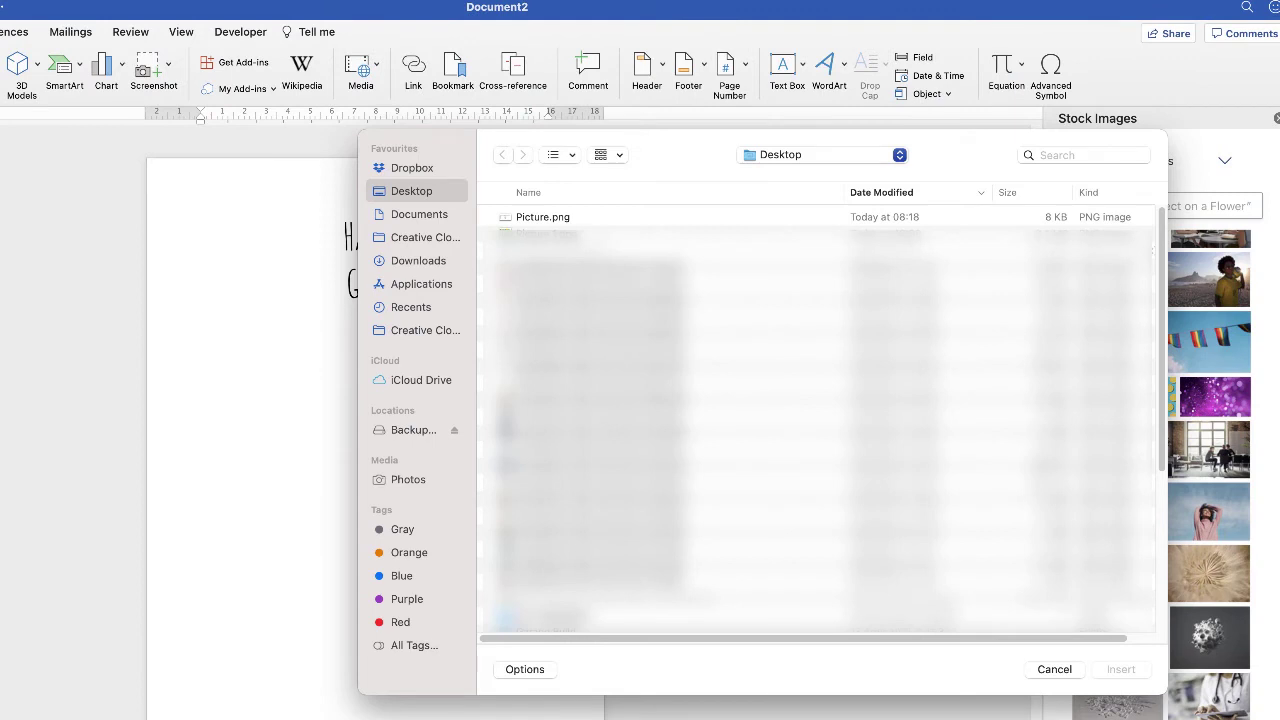
click(542, 217)
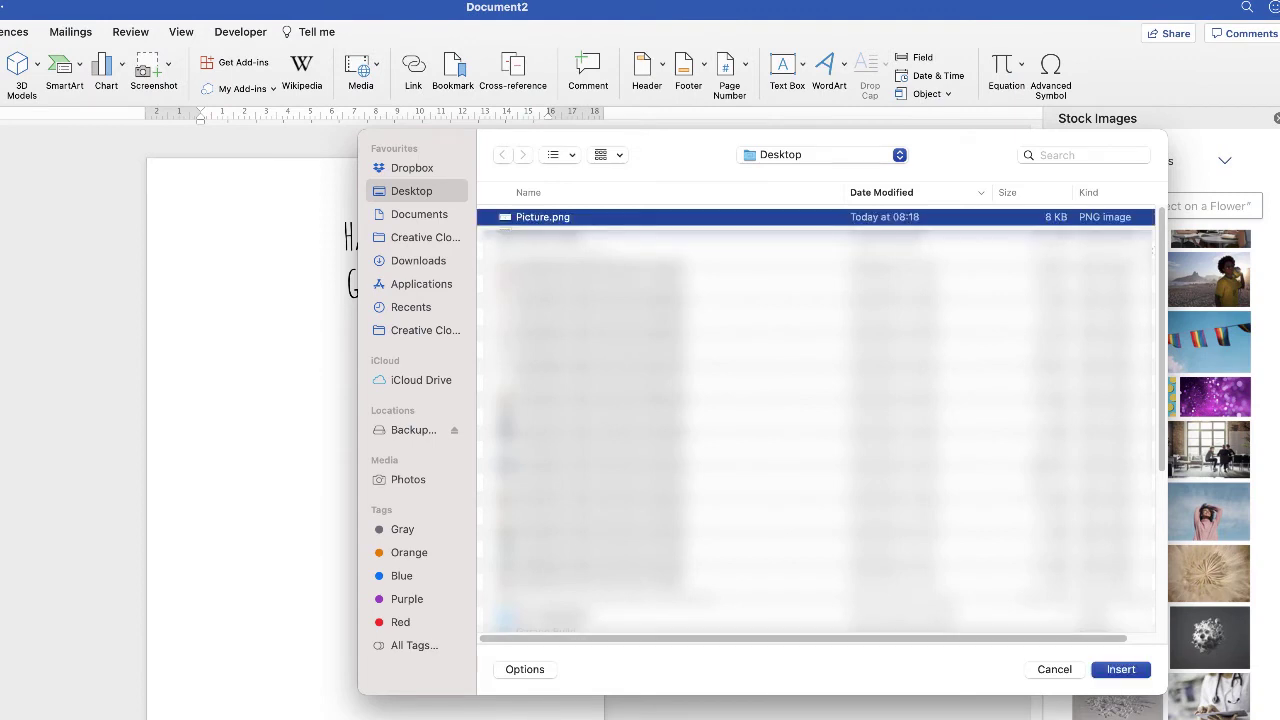
key(Return)
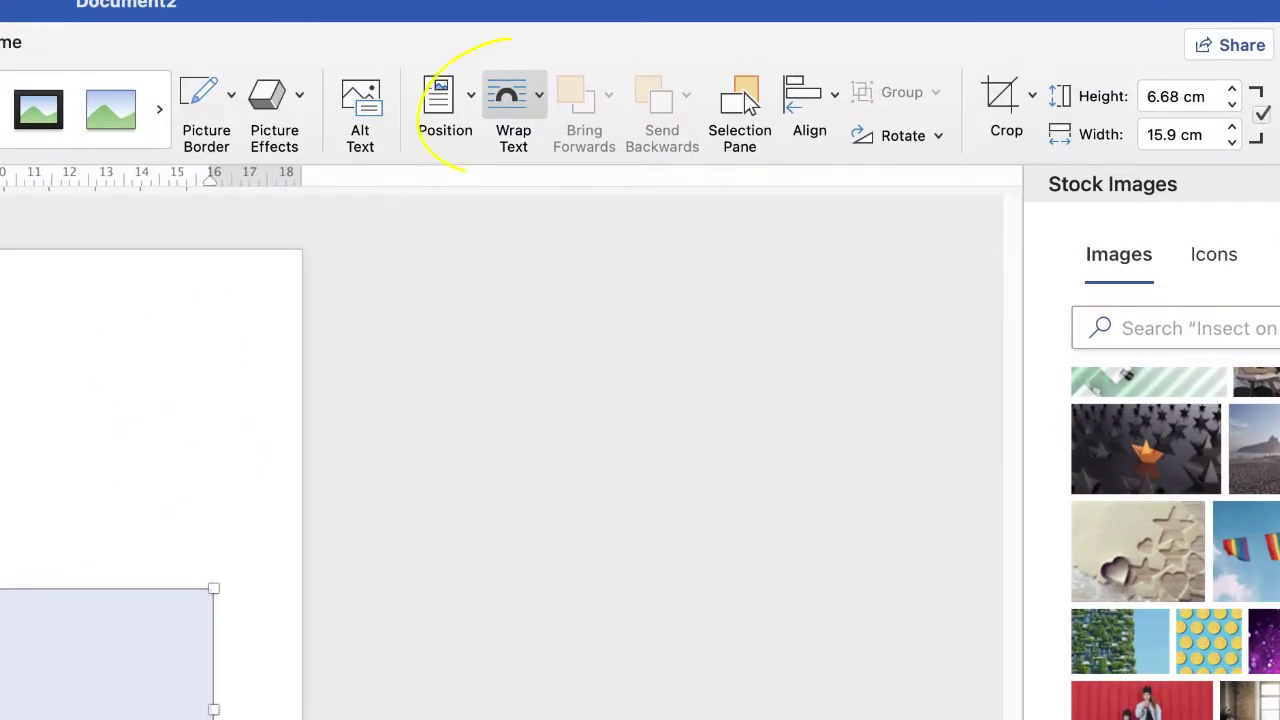
Set the inserted picture's text wrapping to In Front of Text and move it well below the original text, horizontally centred.
click(513, 100)
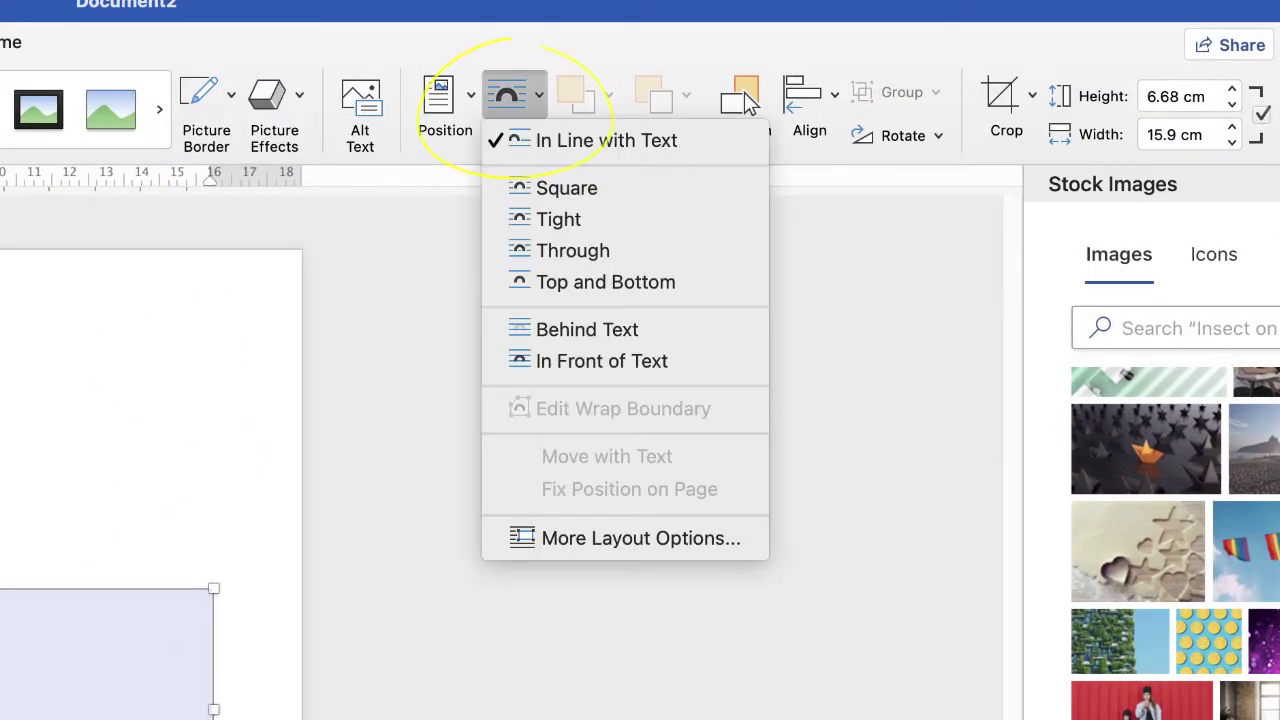
click(600, 360)
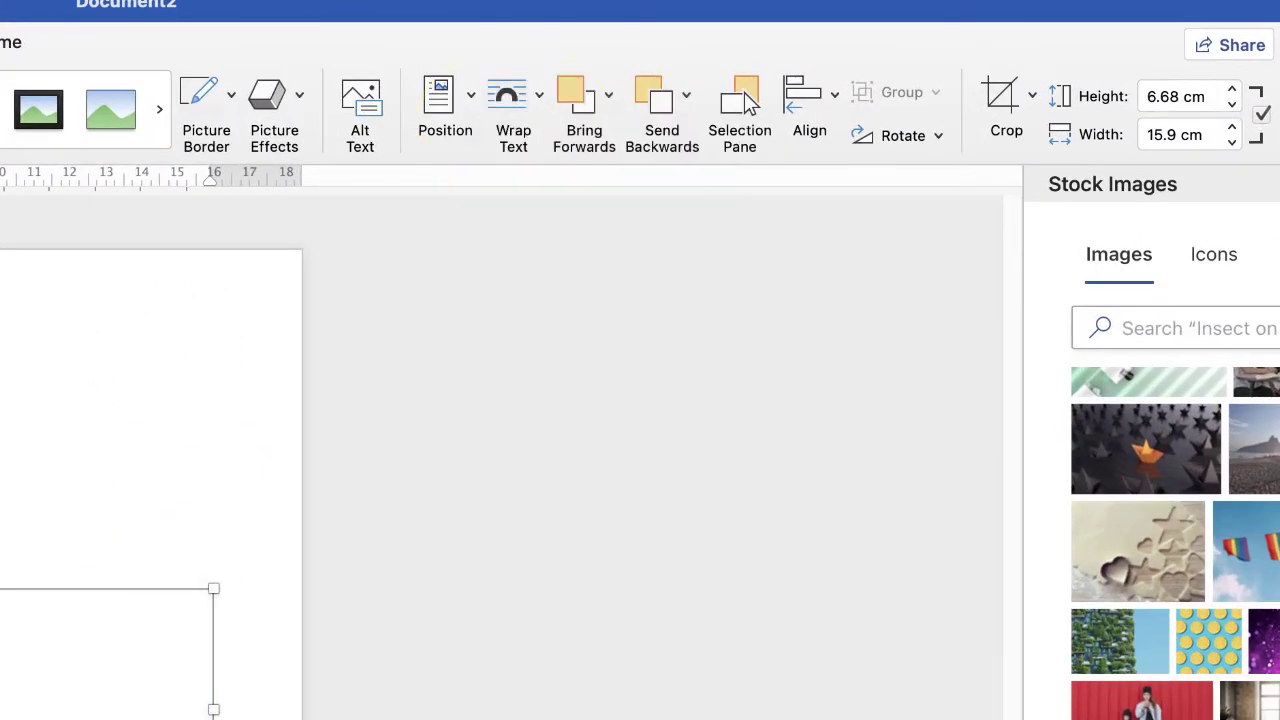
drag(0, 719, 0, 719)
drag(612, 440, 578, 461)
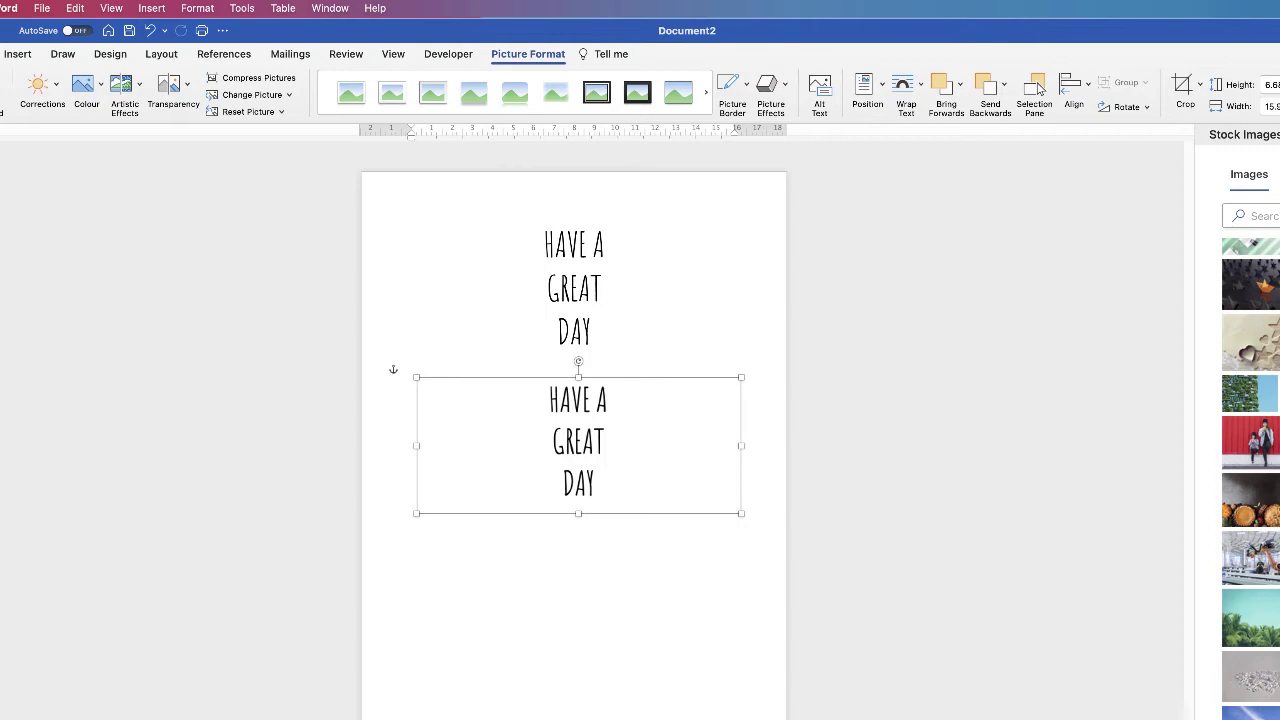
mouse_move(578, 461)
mouse_down()
mouse_move(585, 395)
mouse_move(568, 455)
mouse_move(578, 384)
mouse_move(599, 353)
mouse_move(586, 442)
mouse_move(591, 350)
mouse_move(573, 467)
mouse_up()
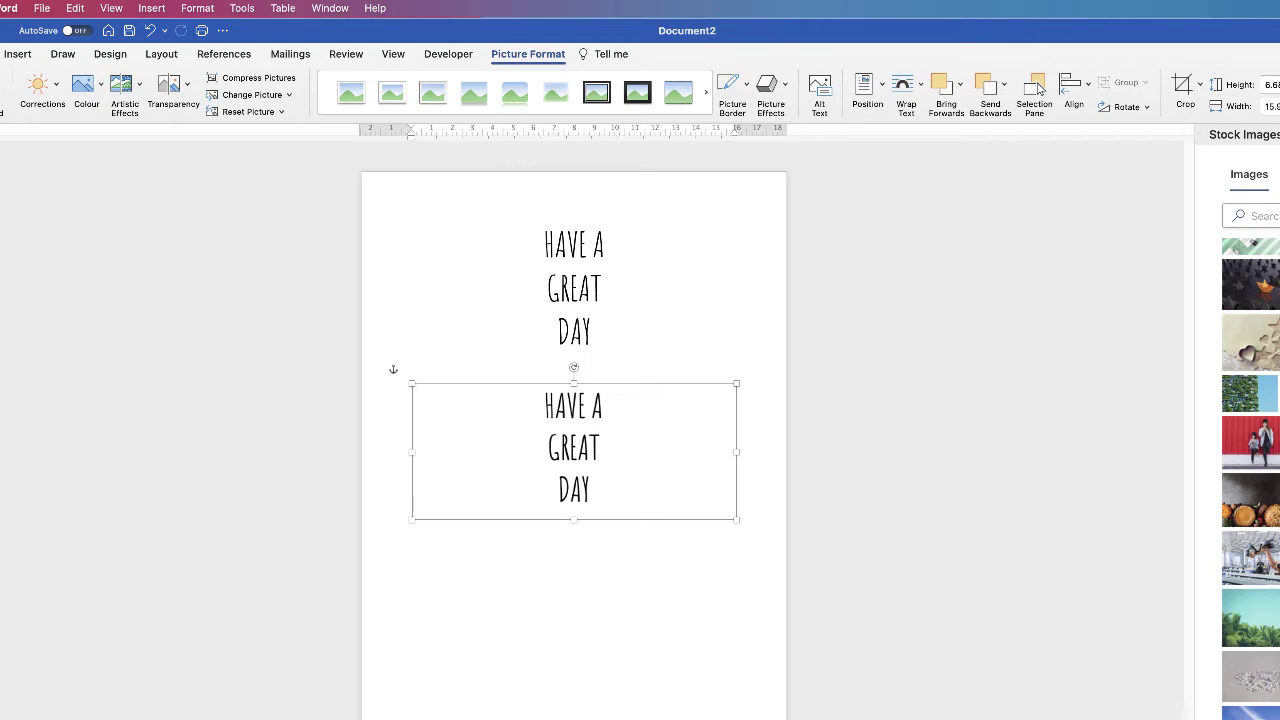
drag(573, 450, 569, 645)
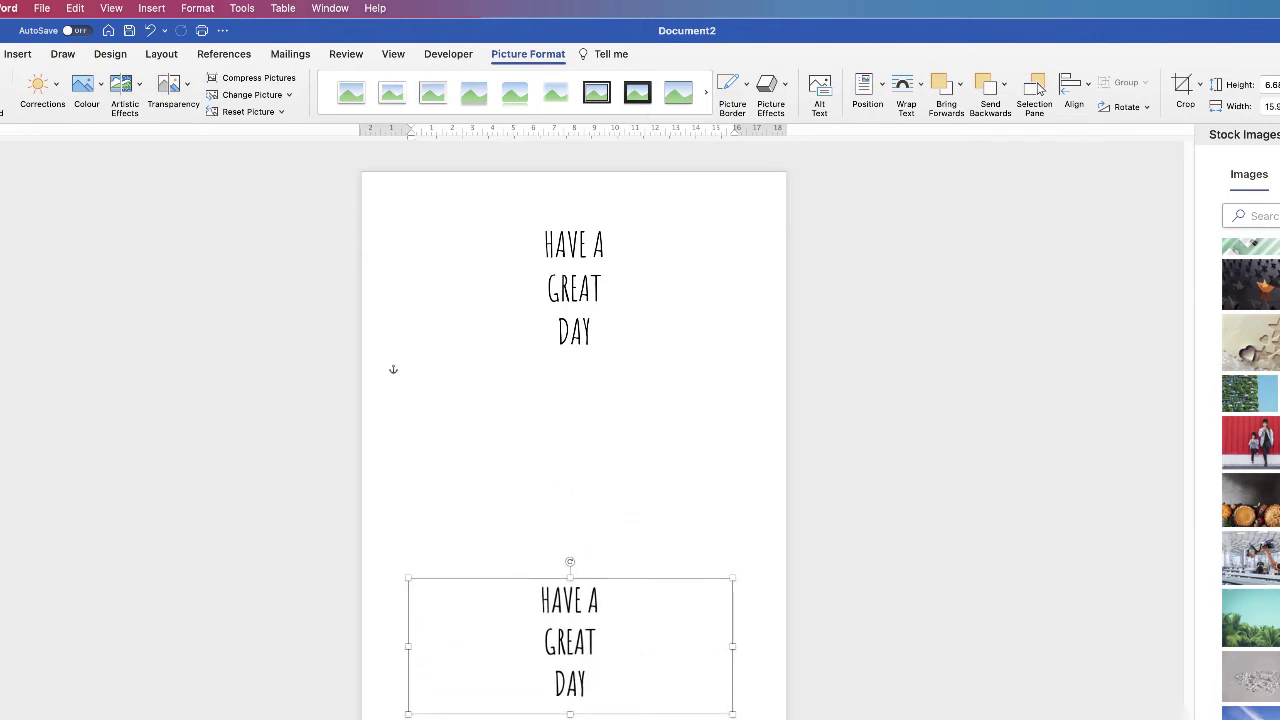
Delete the original text and the picture to leave a blank page.
drag(595, 342, 544, 230)
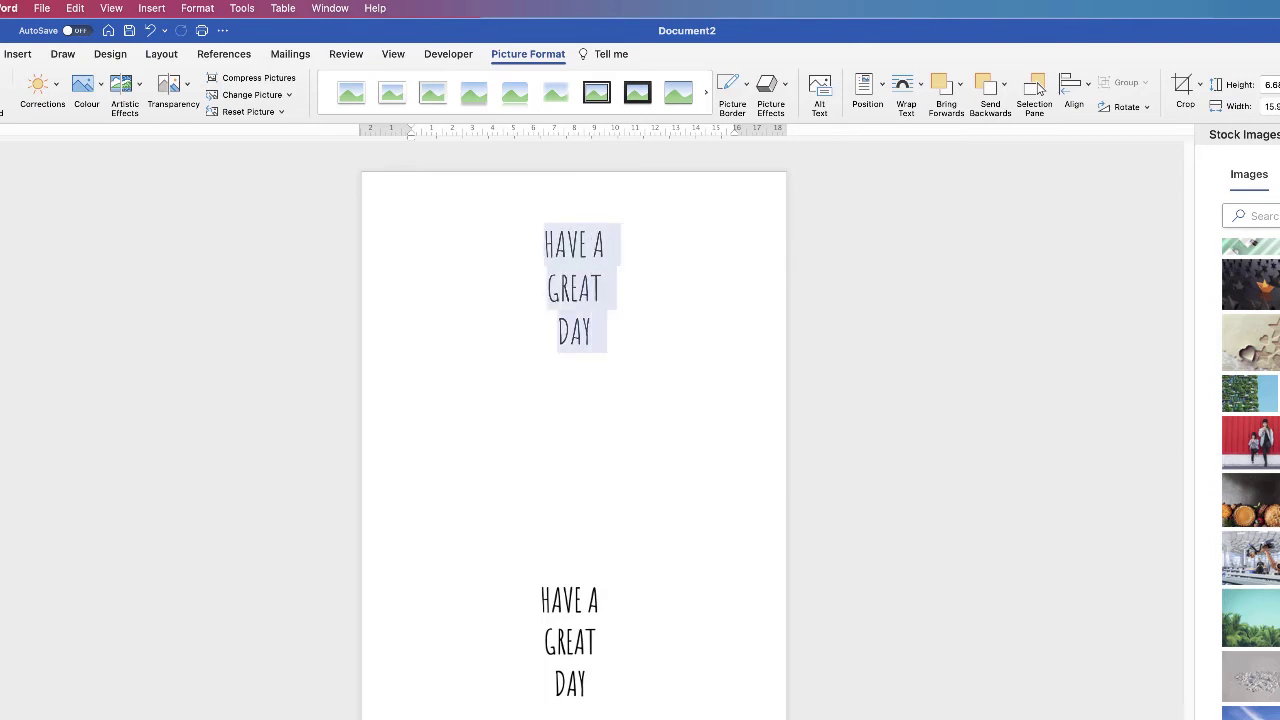
key(BackSpace)
key(super+a)
key(BackSpace)
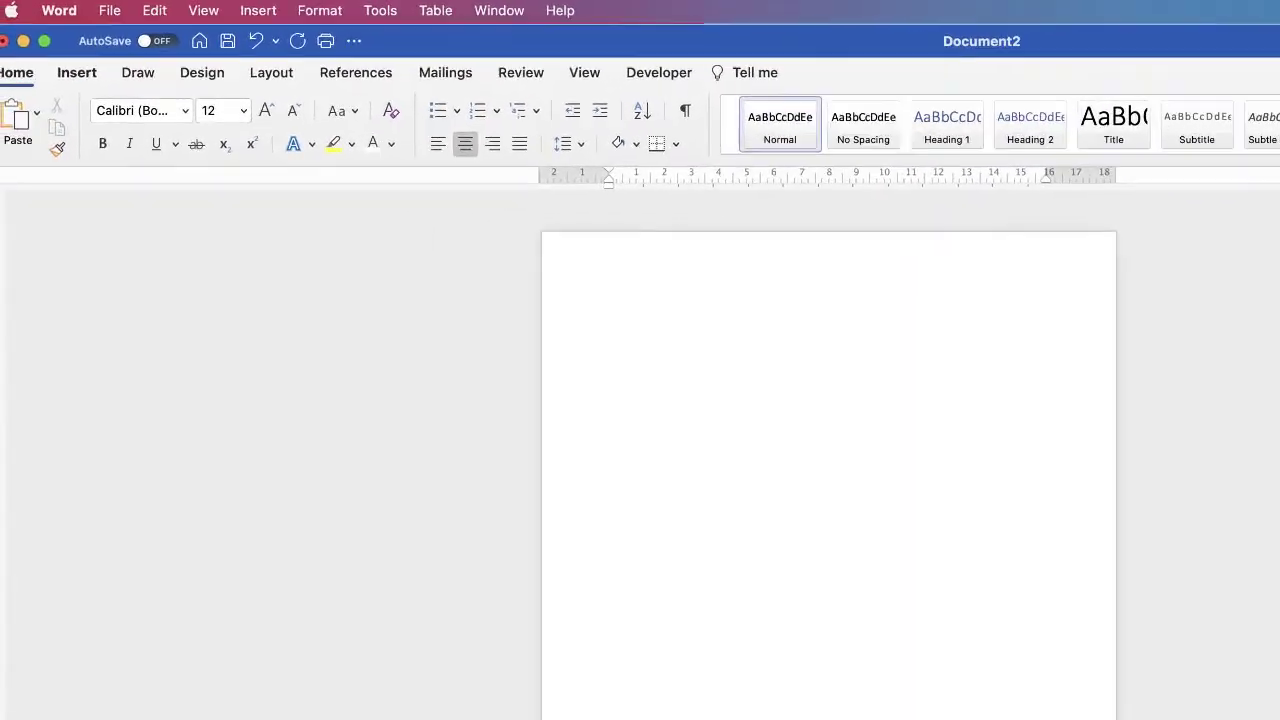
Insert the stock image of a colourful pineapple cut in half on a turquoise background.
click(18, 54)
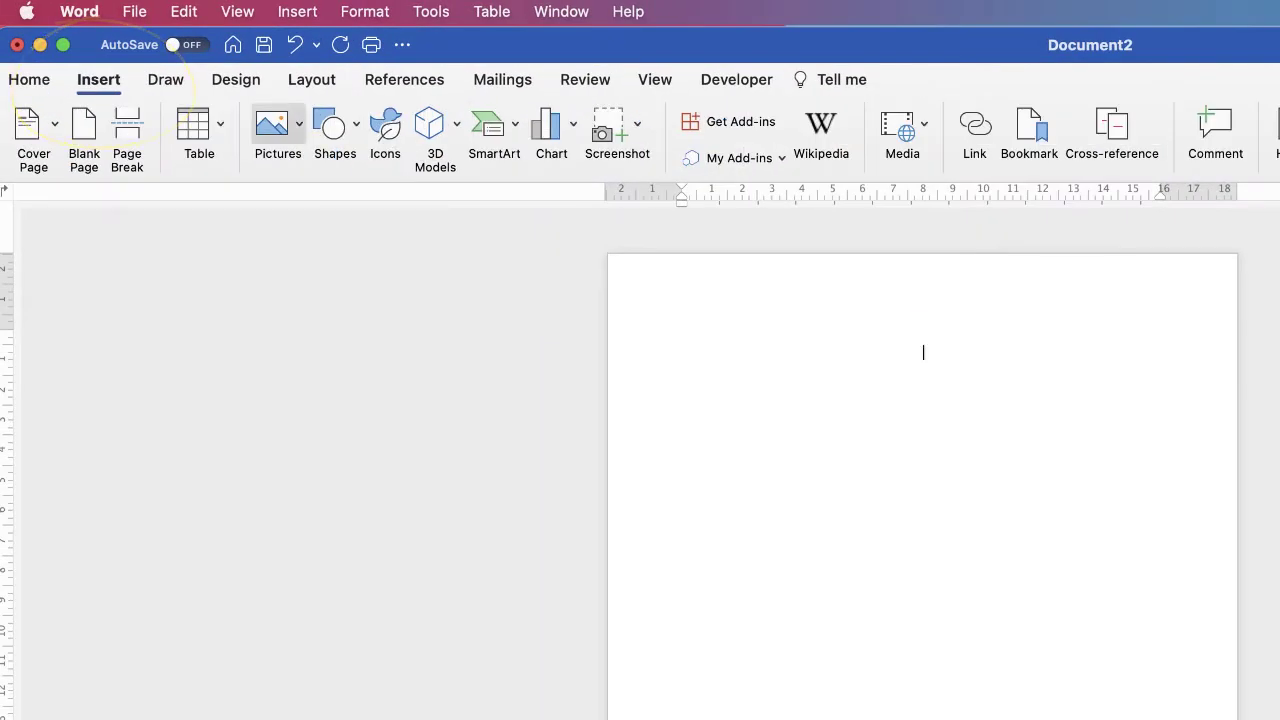
click(275, 123)
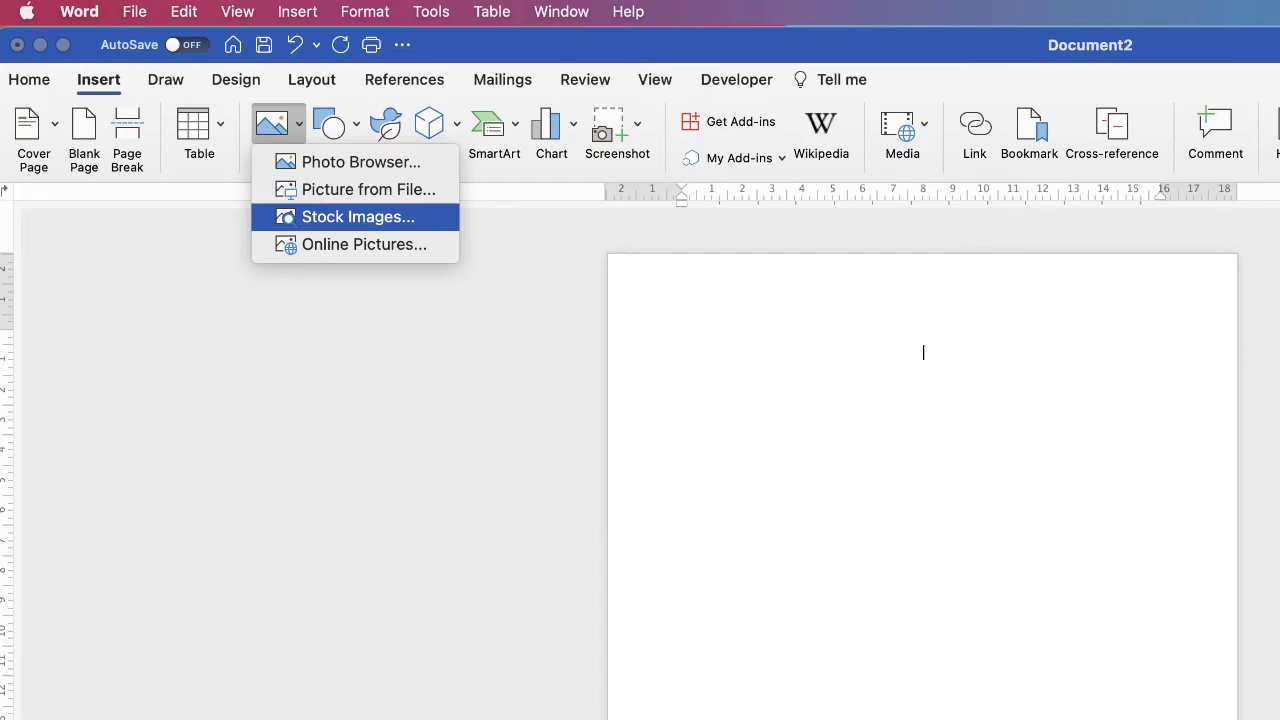
key(Escape)
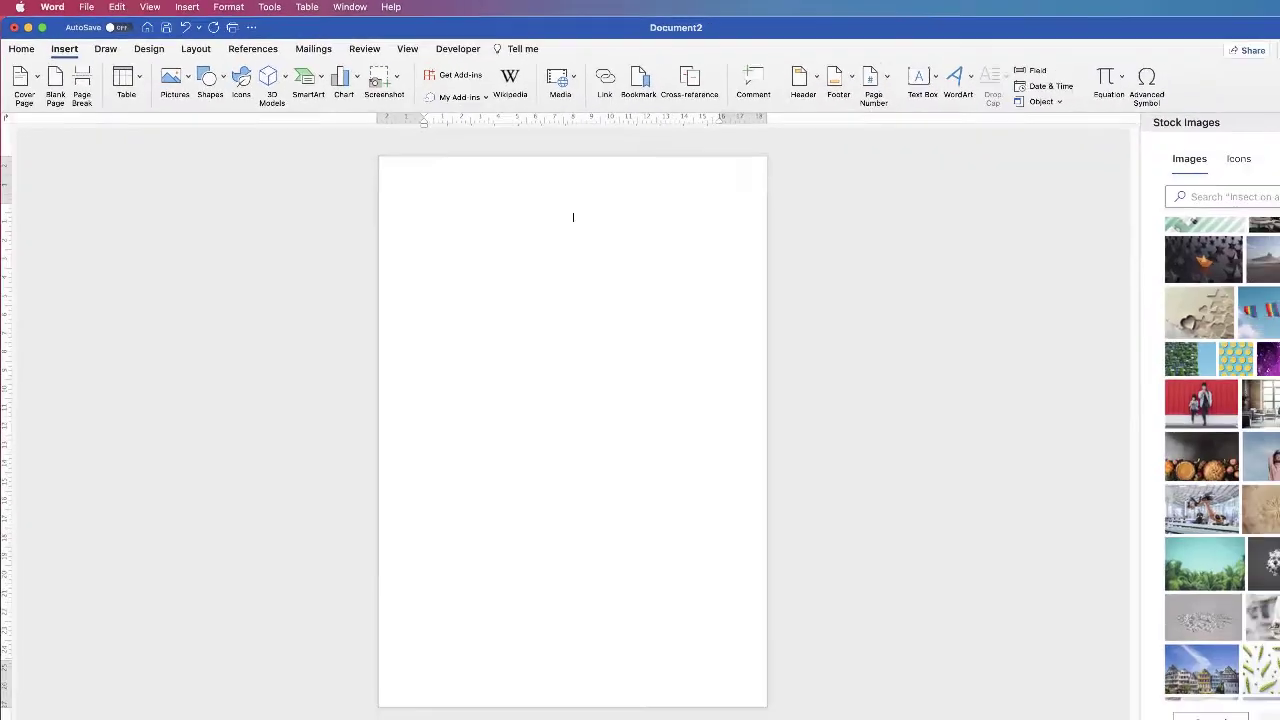
scroll(1175, 435, up, 10)
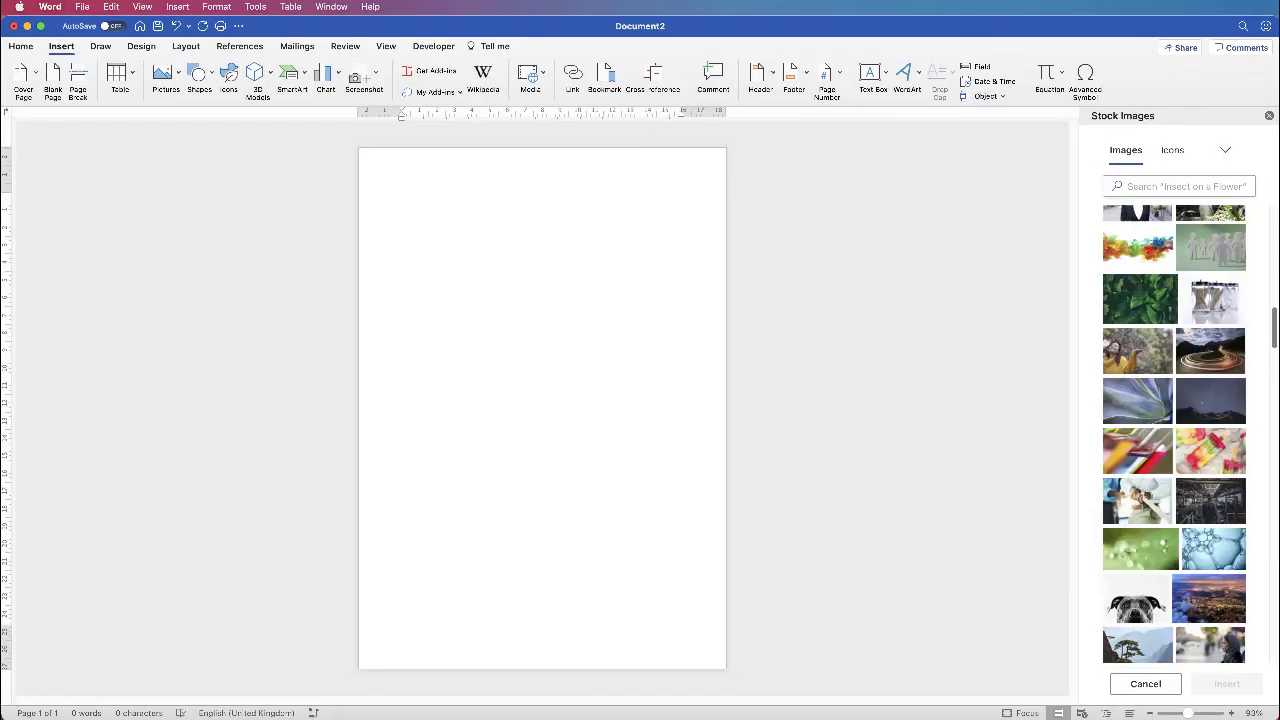
scroll(1175, 435, down, 10)
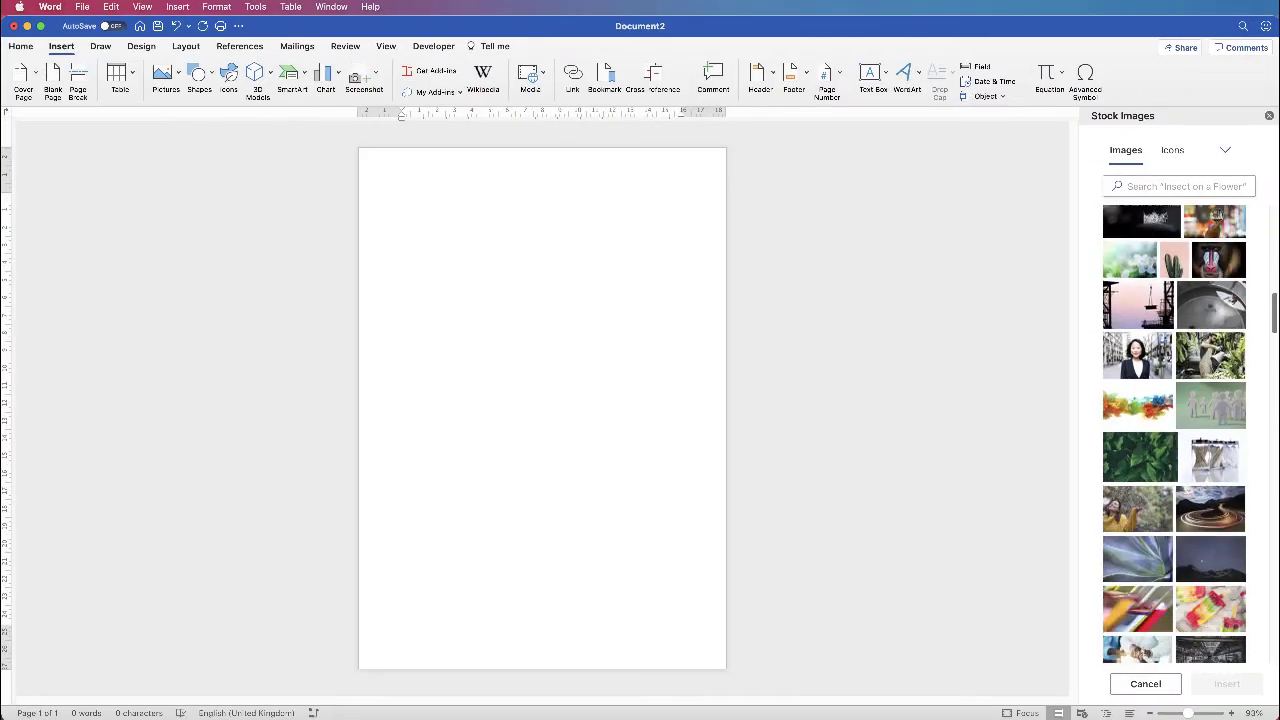
scroll(1175, 435, down, 5)
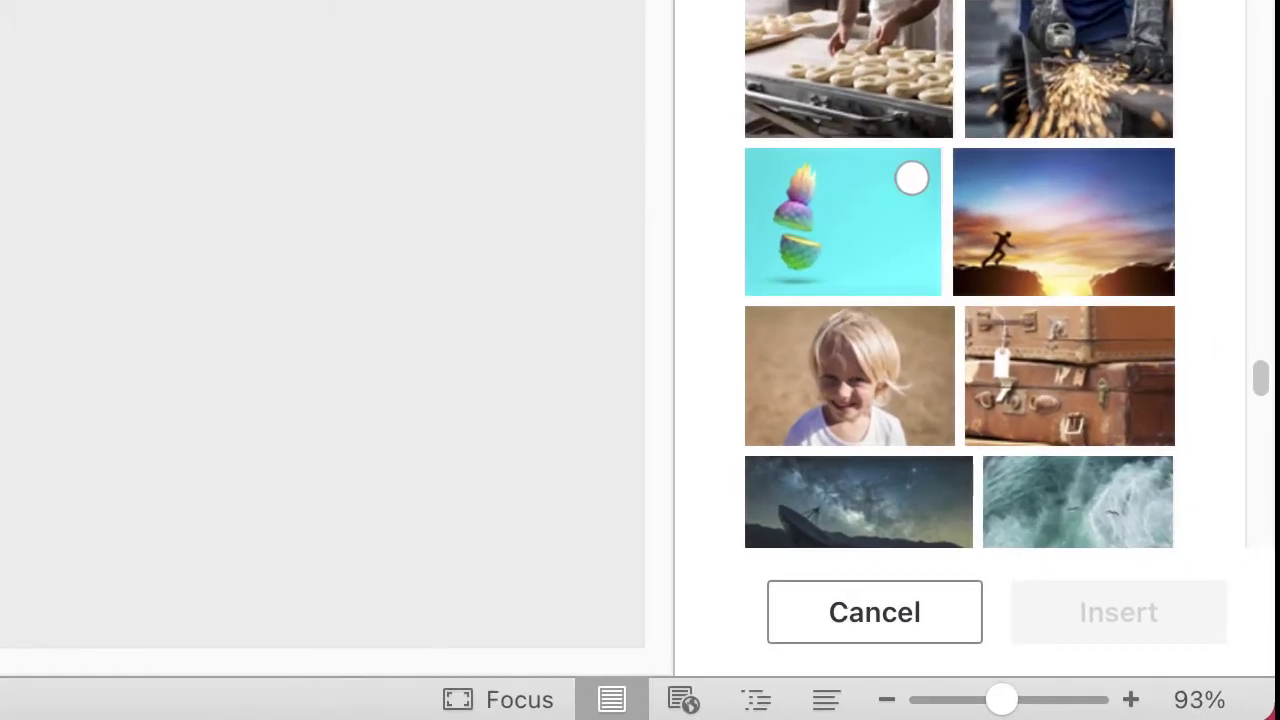
click(843, 222)
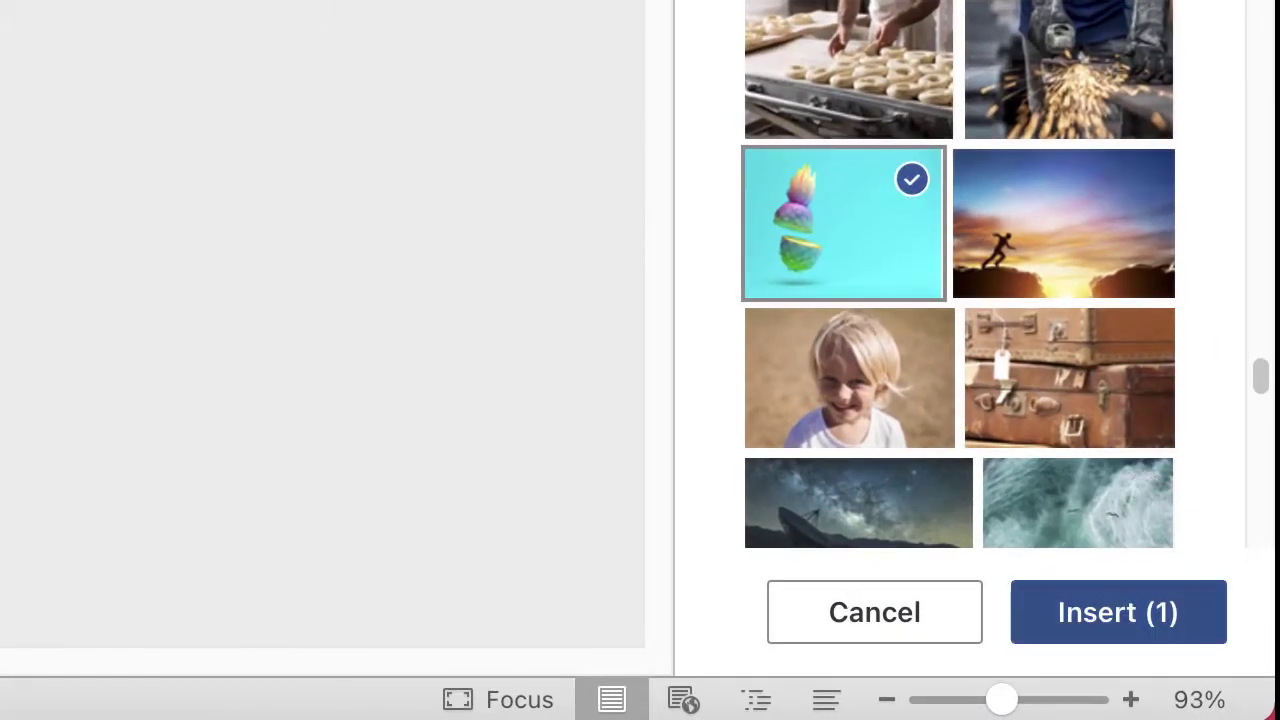
key(Return)
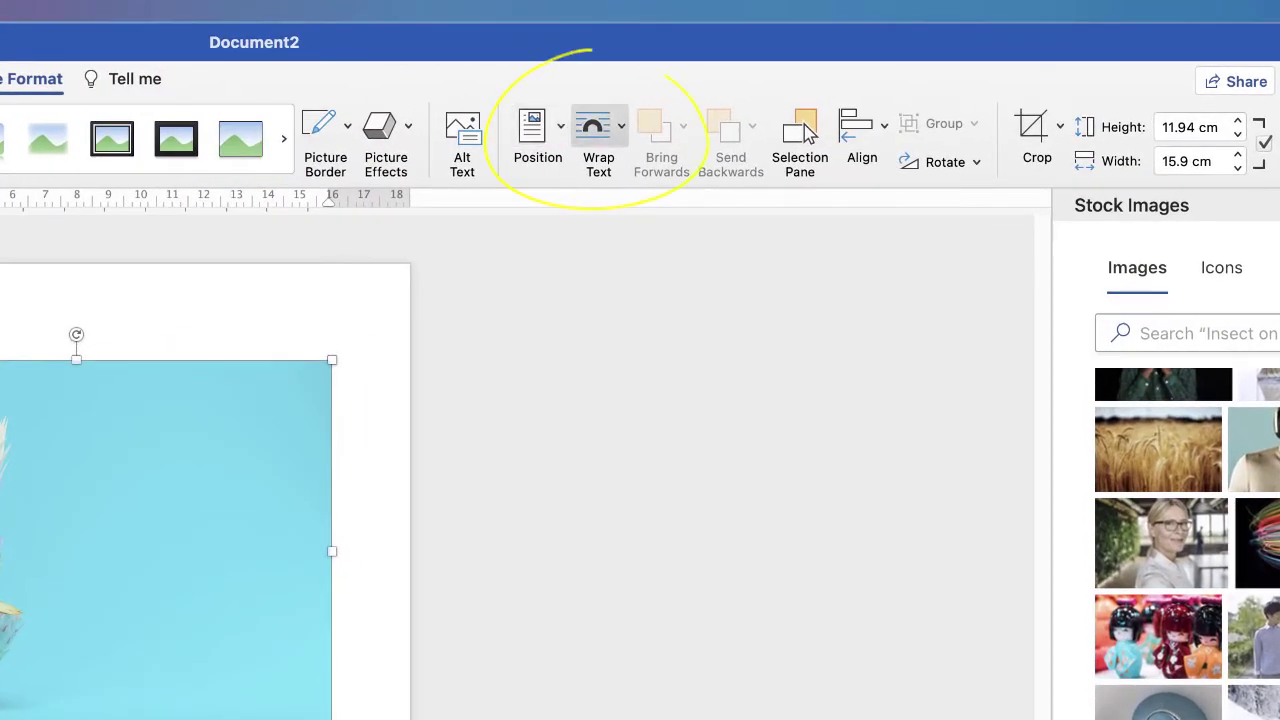
Set the pineapple image's wrapping to In Front of Text and position it about 2.55 cm from the left and 3.07 cm from the top.
click(598, 135)
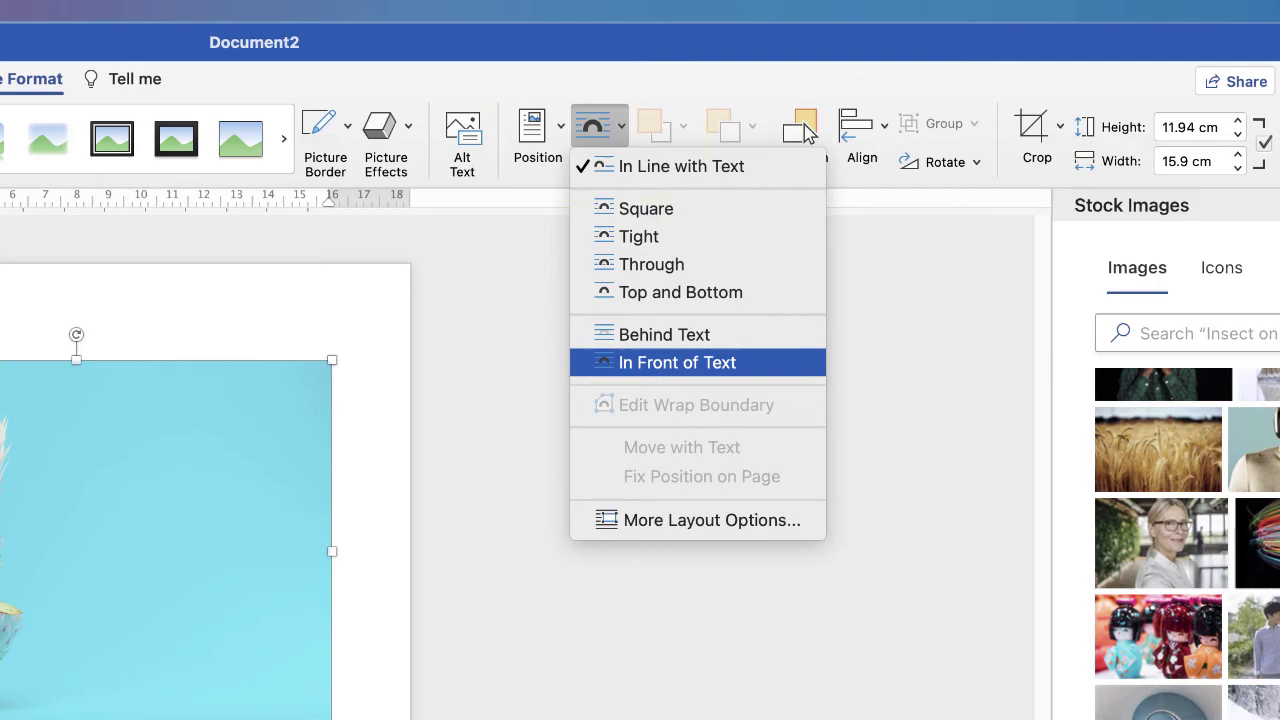
key(Return)
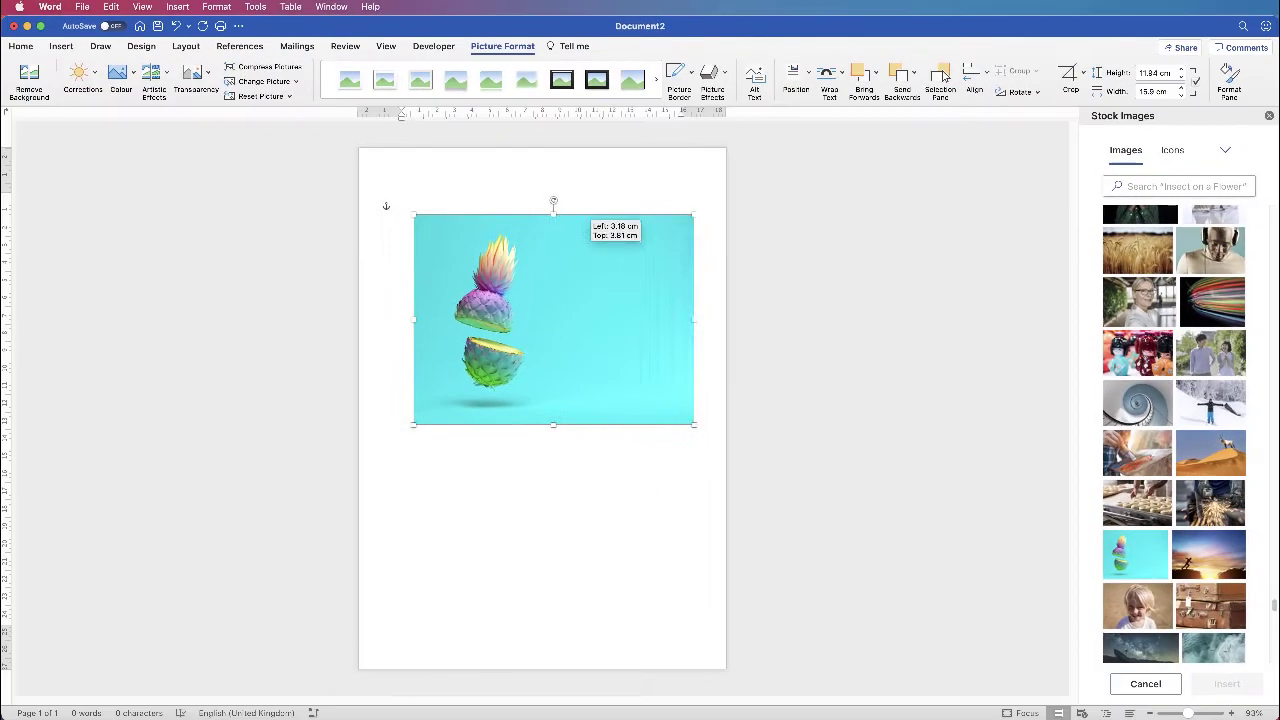
mouse_move(590, 220)
mouse_down()
mouse_move(539, 312)
mouse_move(593, 217)
mouse_move(567, 206)
mouse_move(578, 207)
mouse_up()
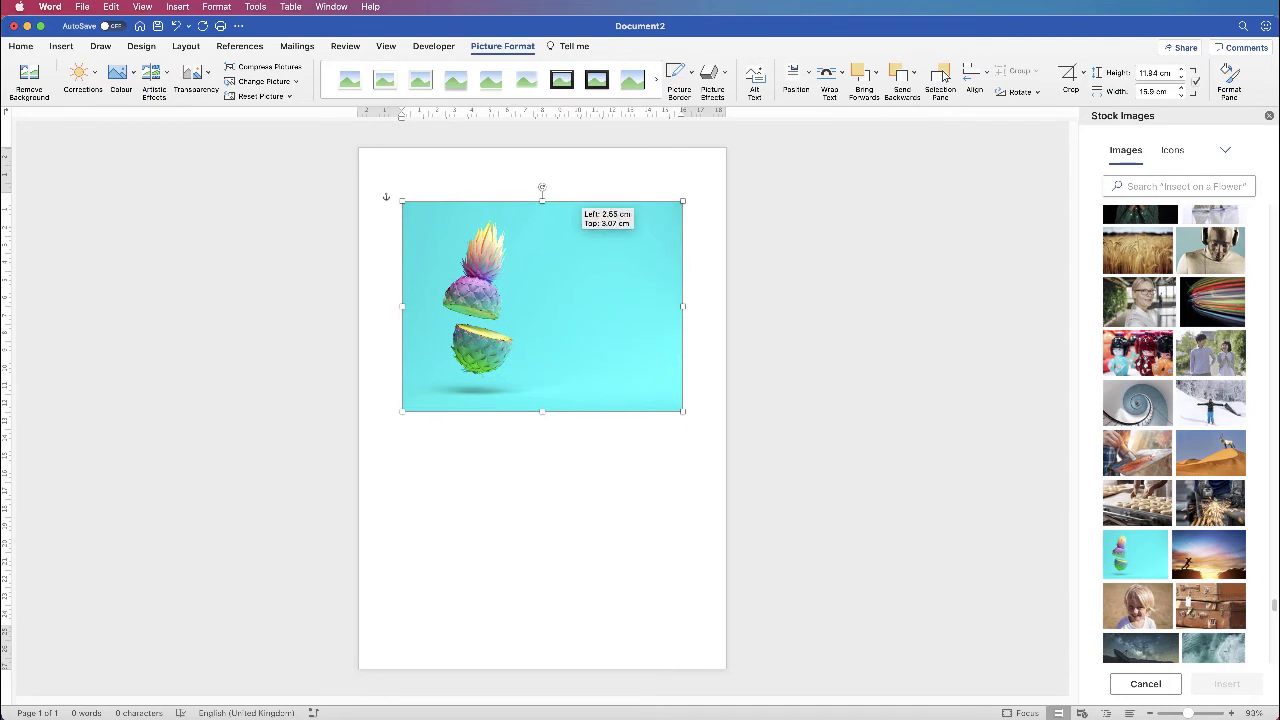
key(Escape)
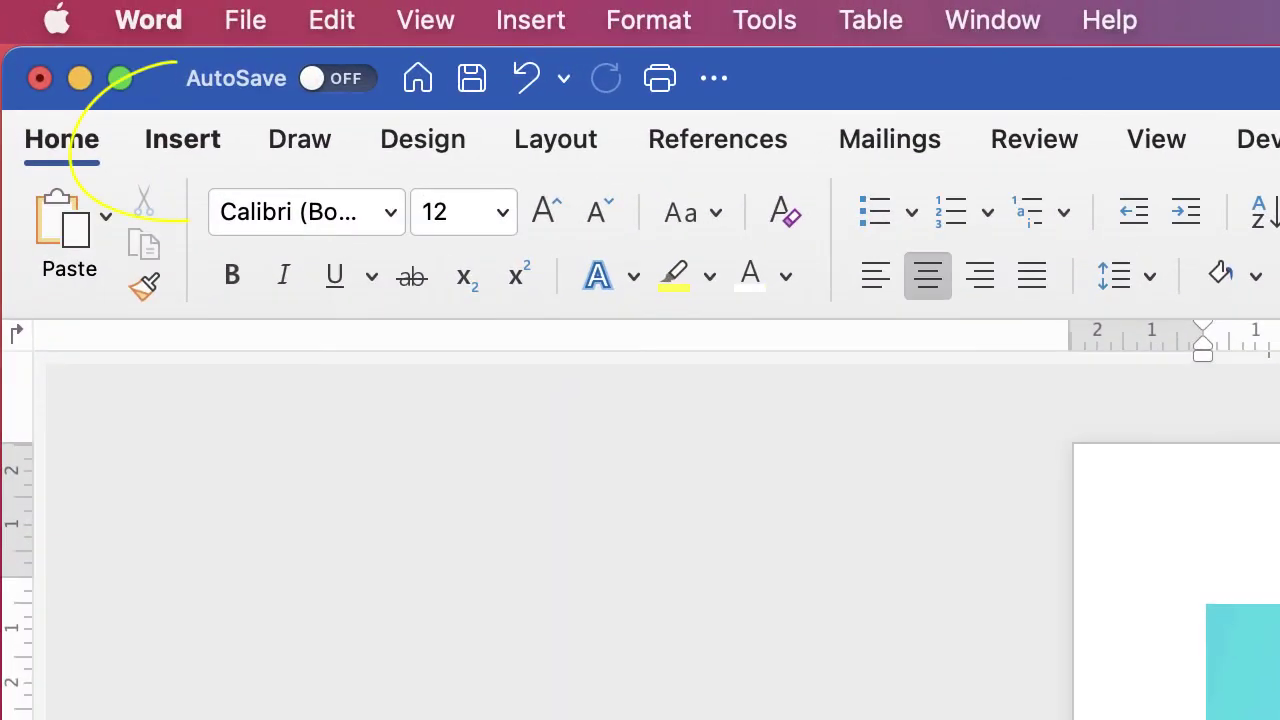
Draw a horizontal text box over the empty turquoise area beside the pineapple.
click(182, 139)
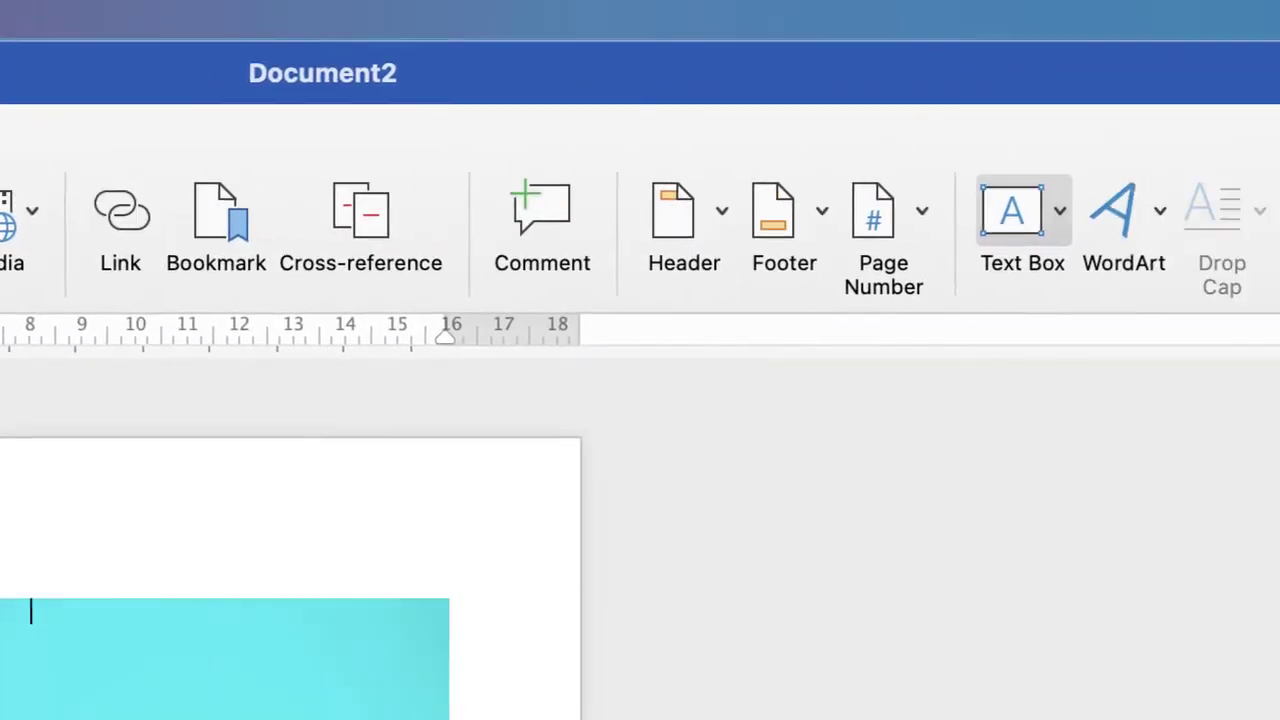
click(1011, 210)
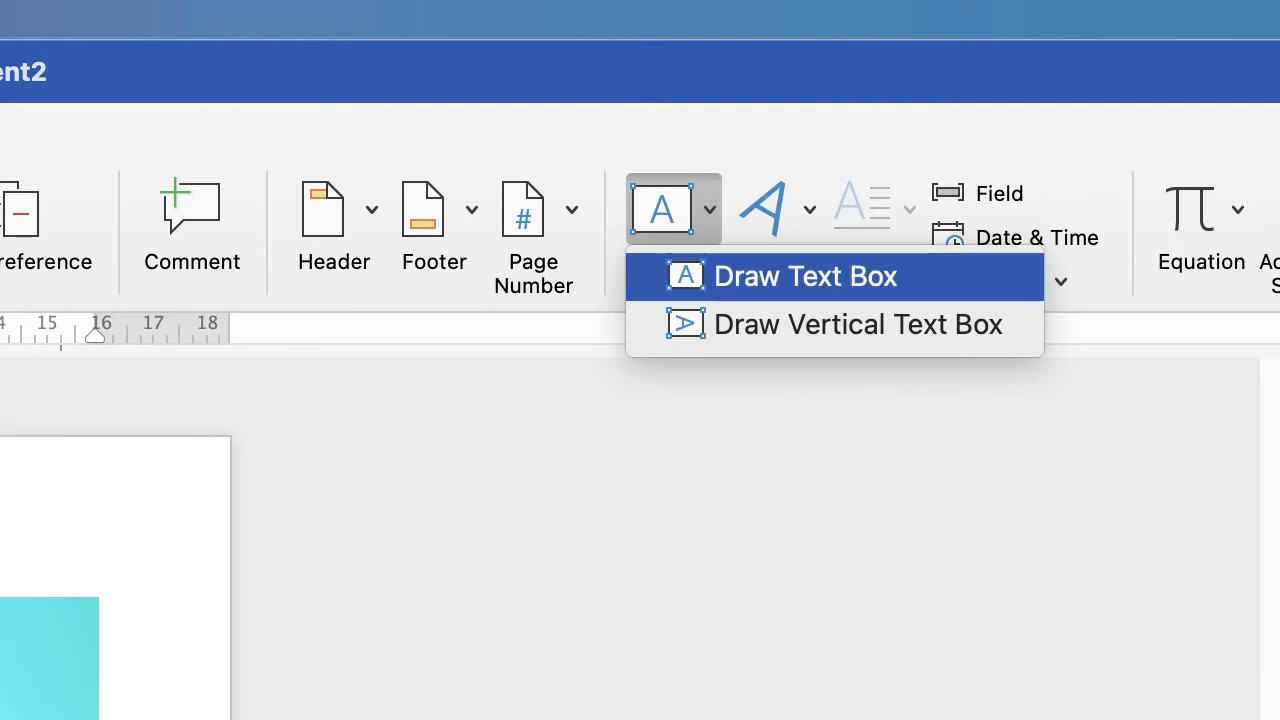
click(805, 276)
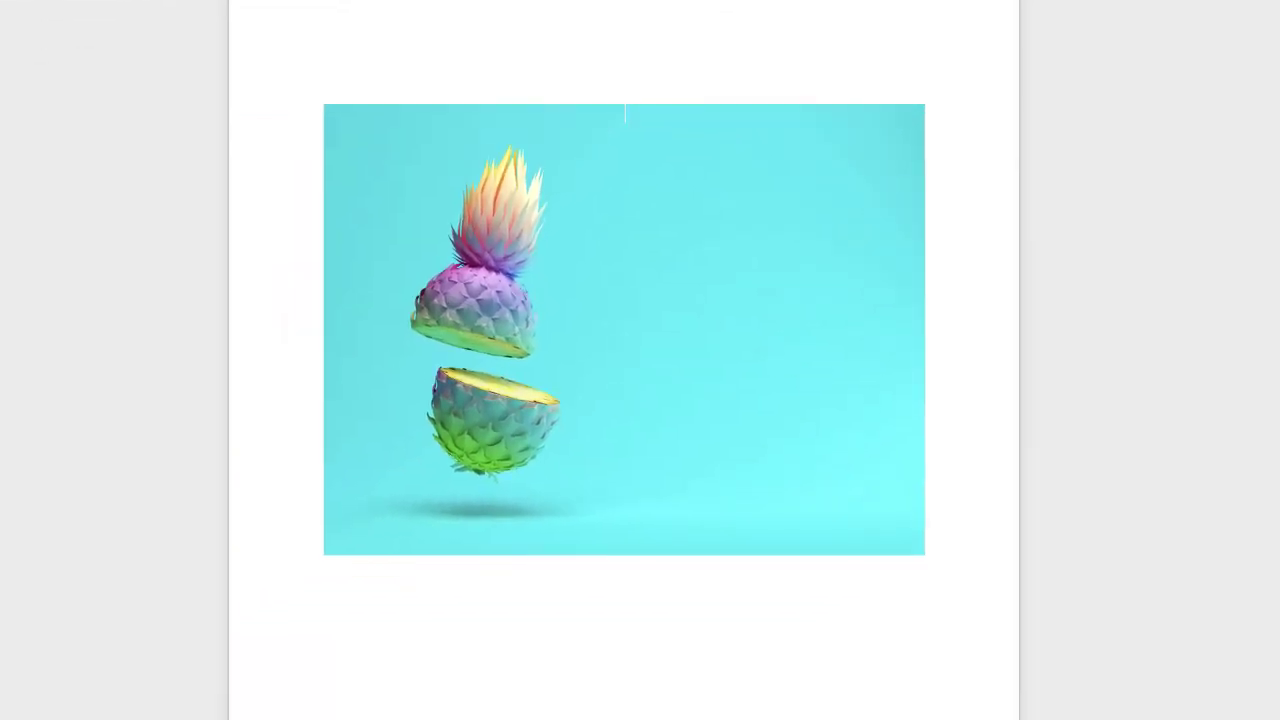
drag(588, 144, 878, 480)
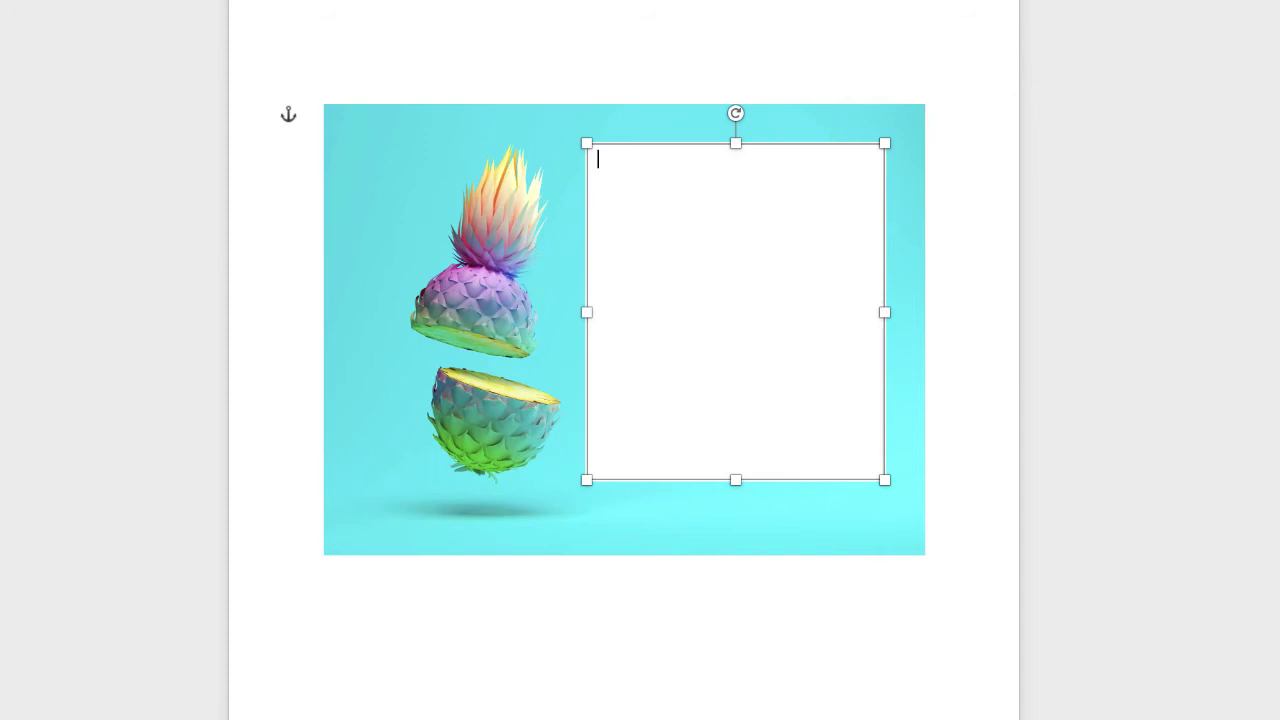
click(450, 520)
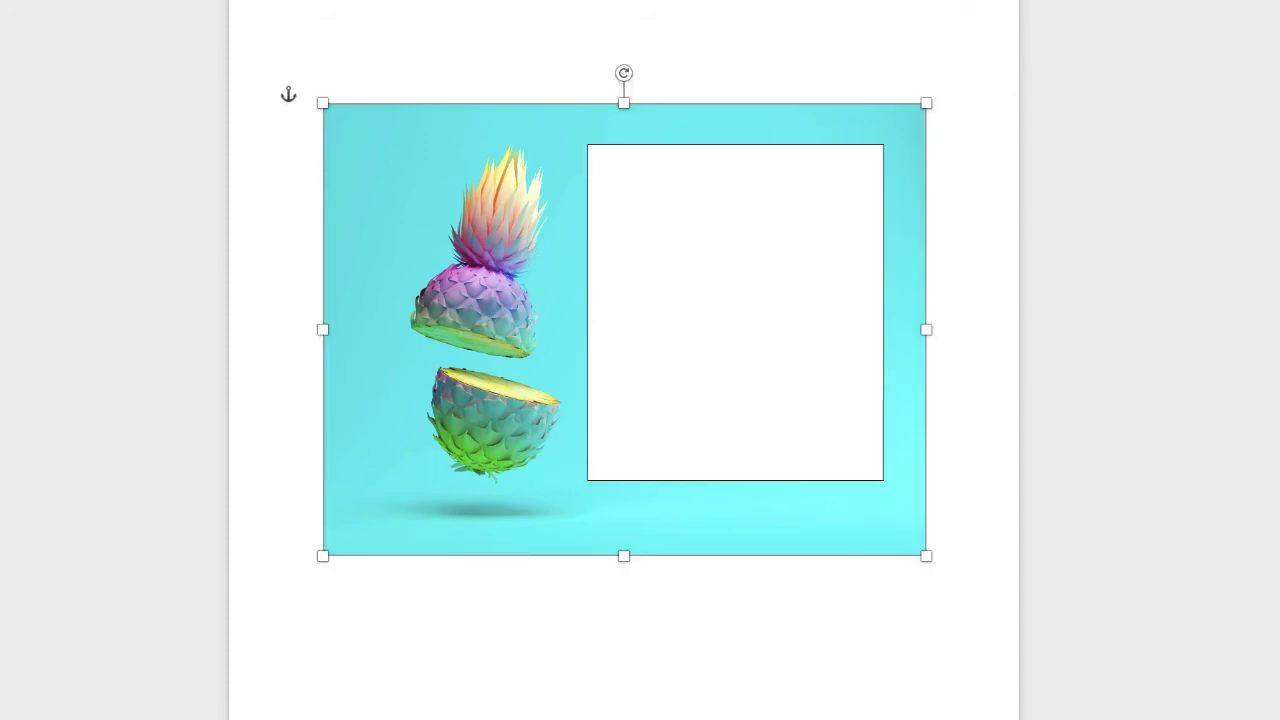
Set the text box to No Fill and No Outline.
click(735, 312)
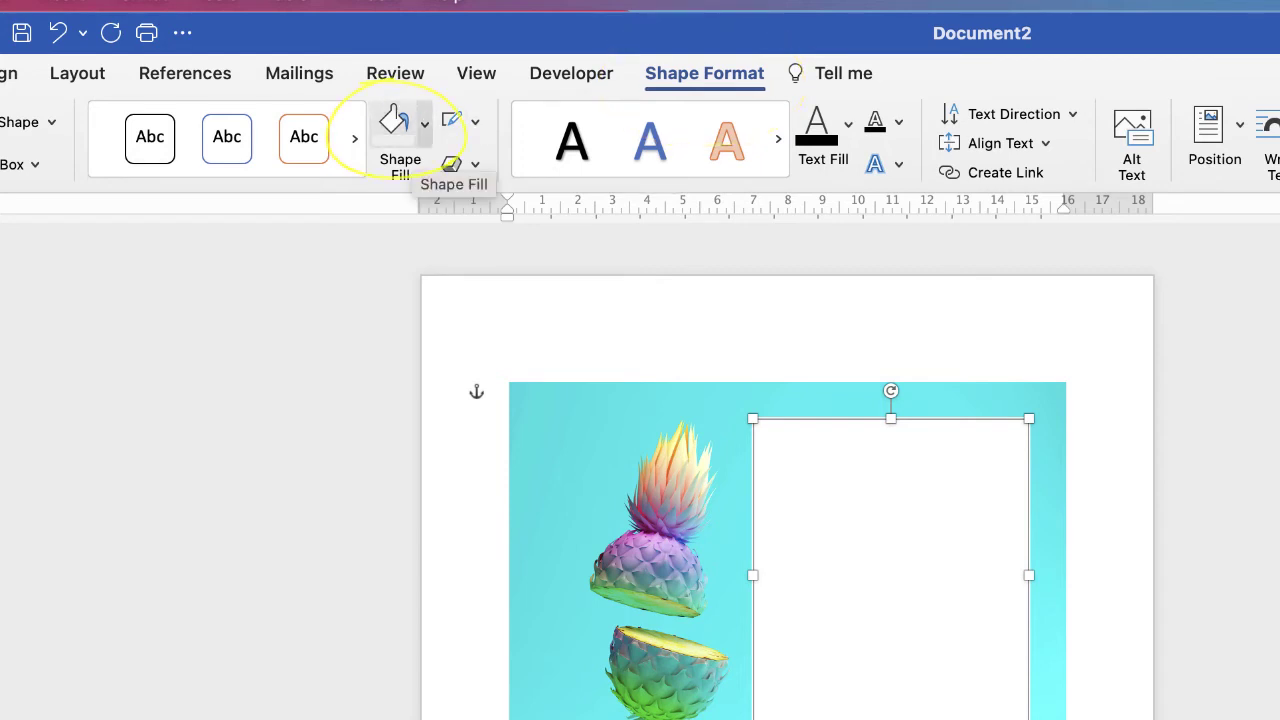
click(424, 123)
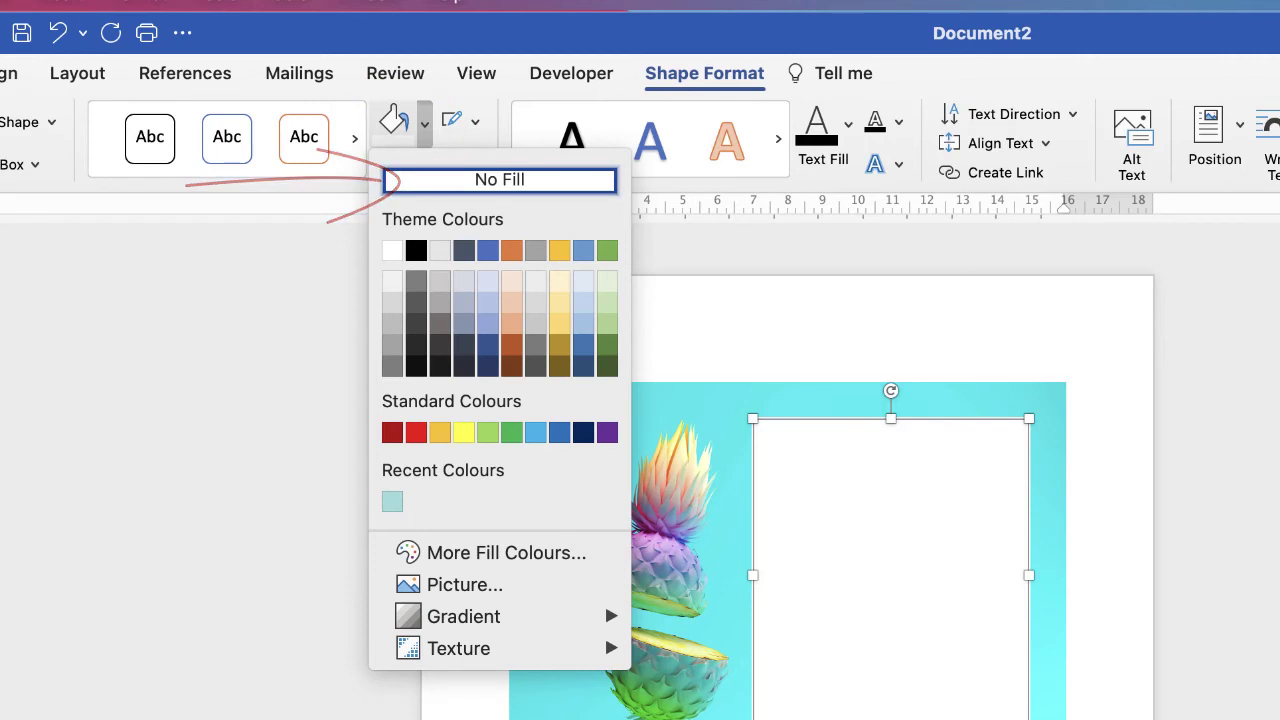
click(500, 179)
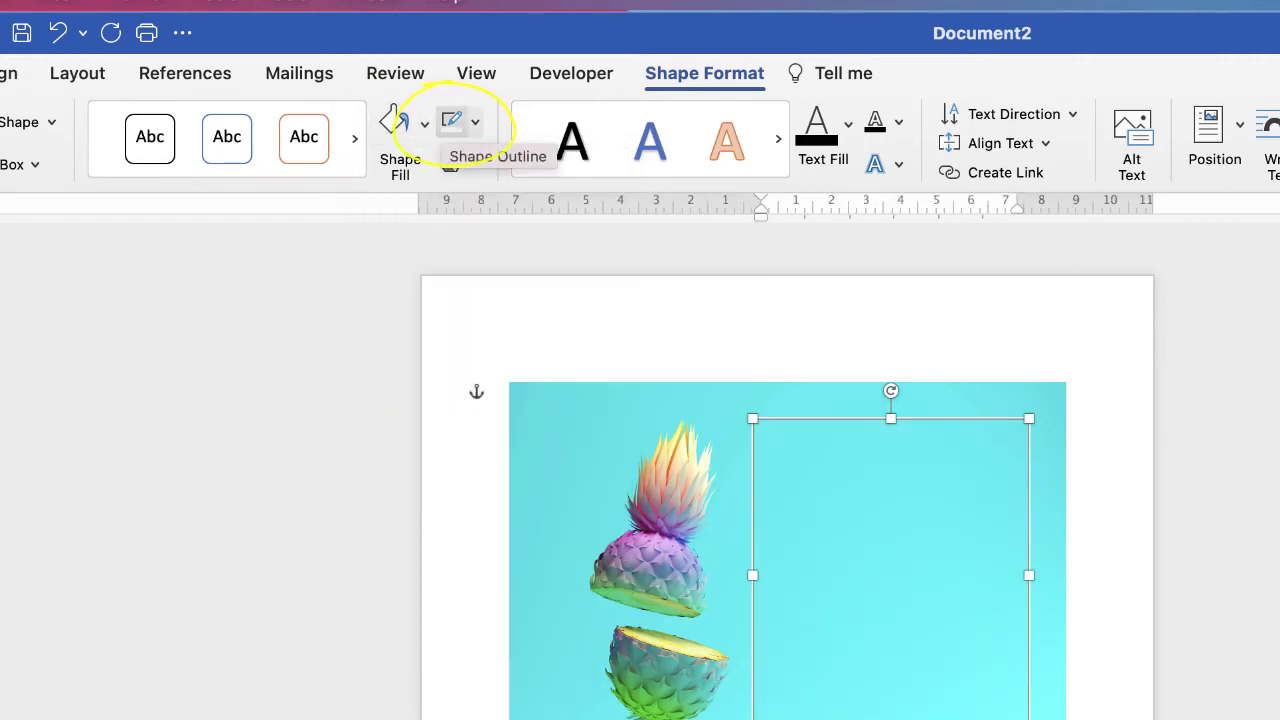
click(475, 121)
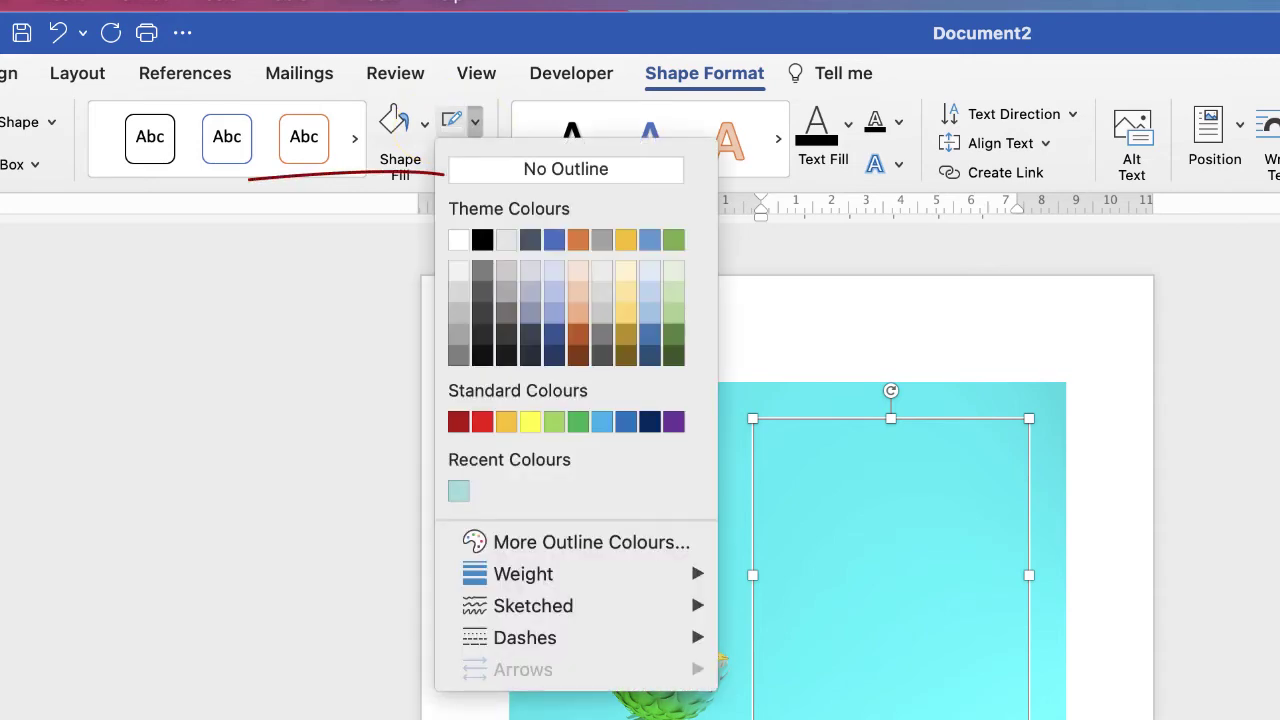
click(566, 169)
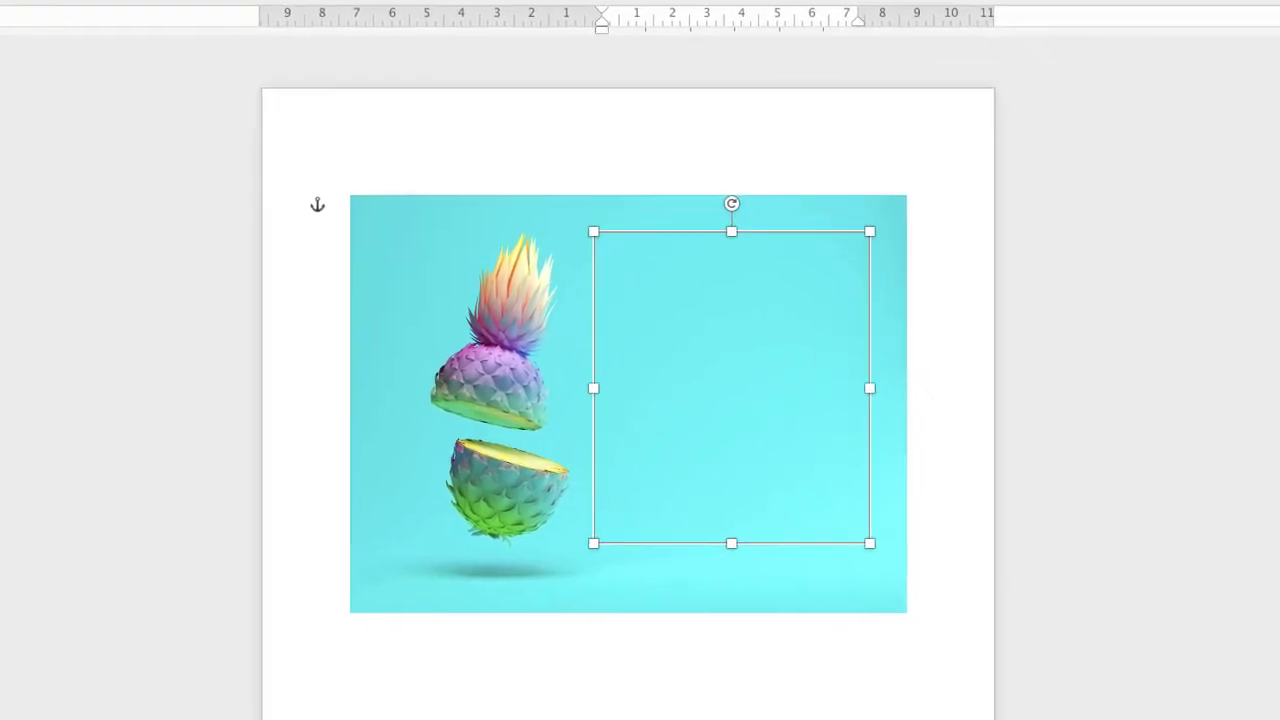
click(586, 371)
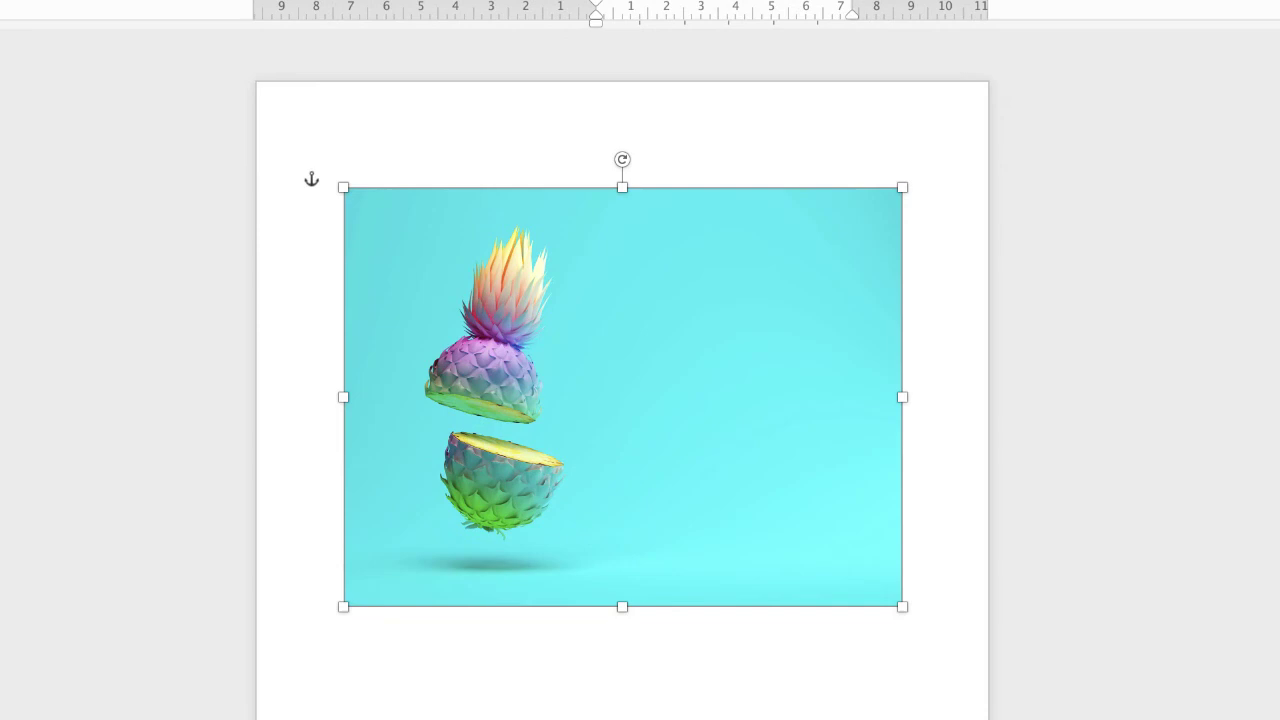
Enter "HAVE A", "GREAT" and "DAY!" on three separate lines in the transparent text box.
click(726, 380)
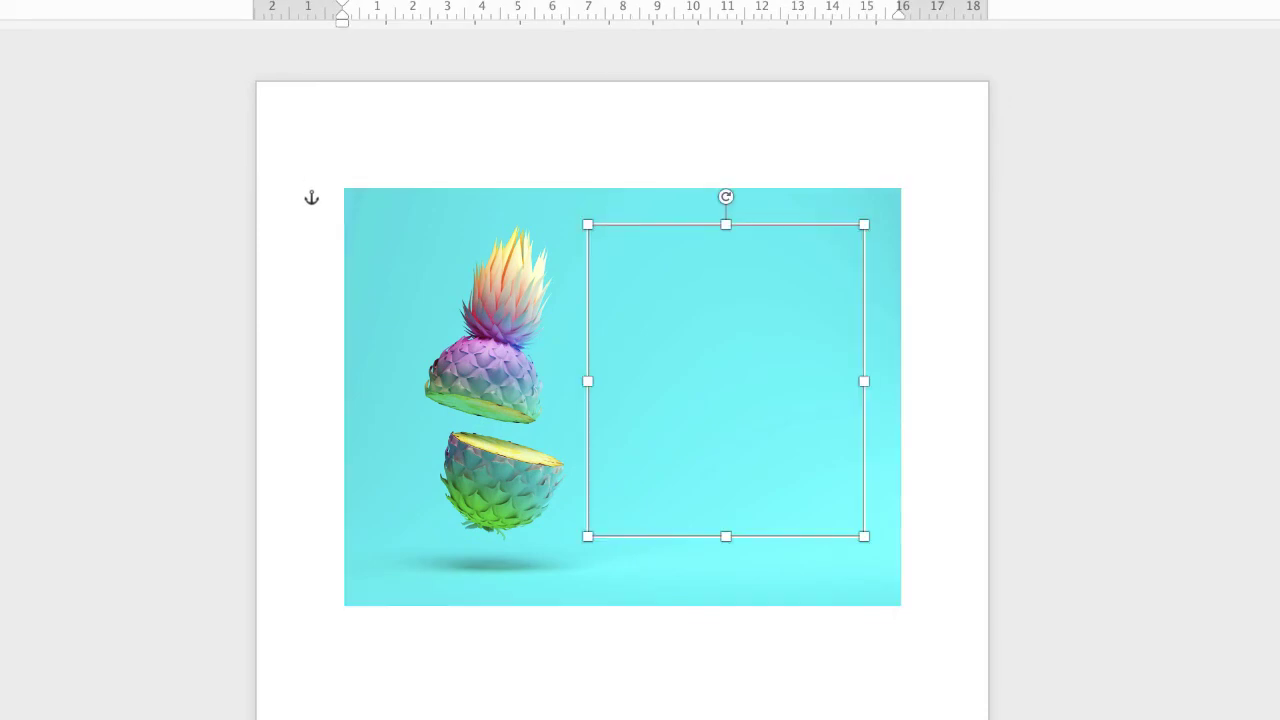
click(598, 239)
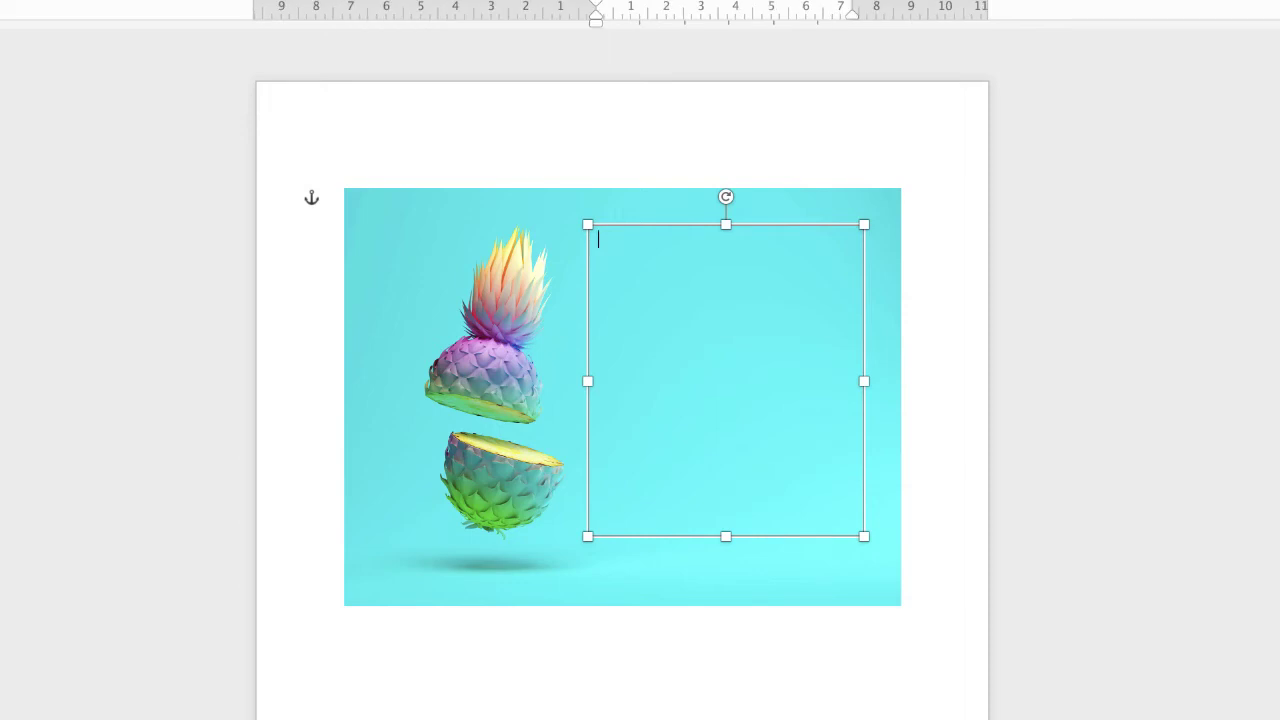
text(HAVE A)
key(Return)
text(GREAT)
key(Return)
text(DAY!)
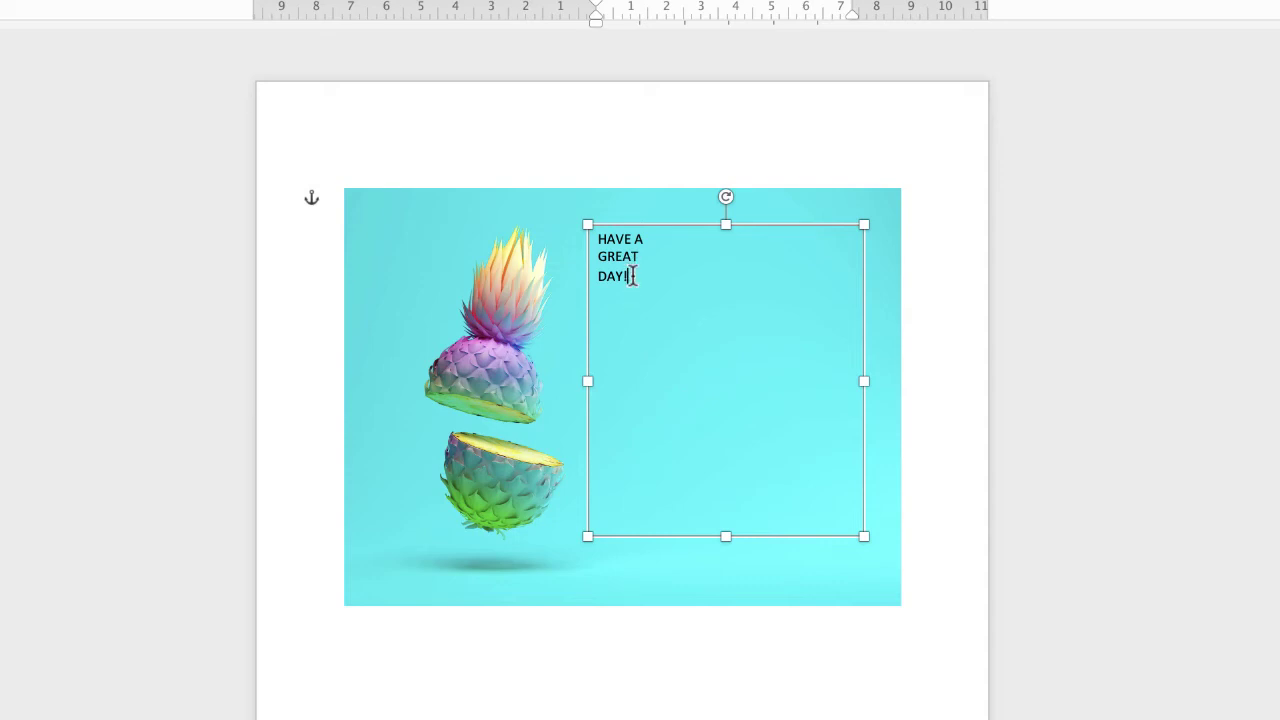
Format all the text in the text box in a narrow handwritten-style font and white.
drag(629, 277, 602, 286)
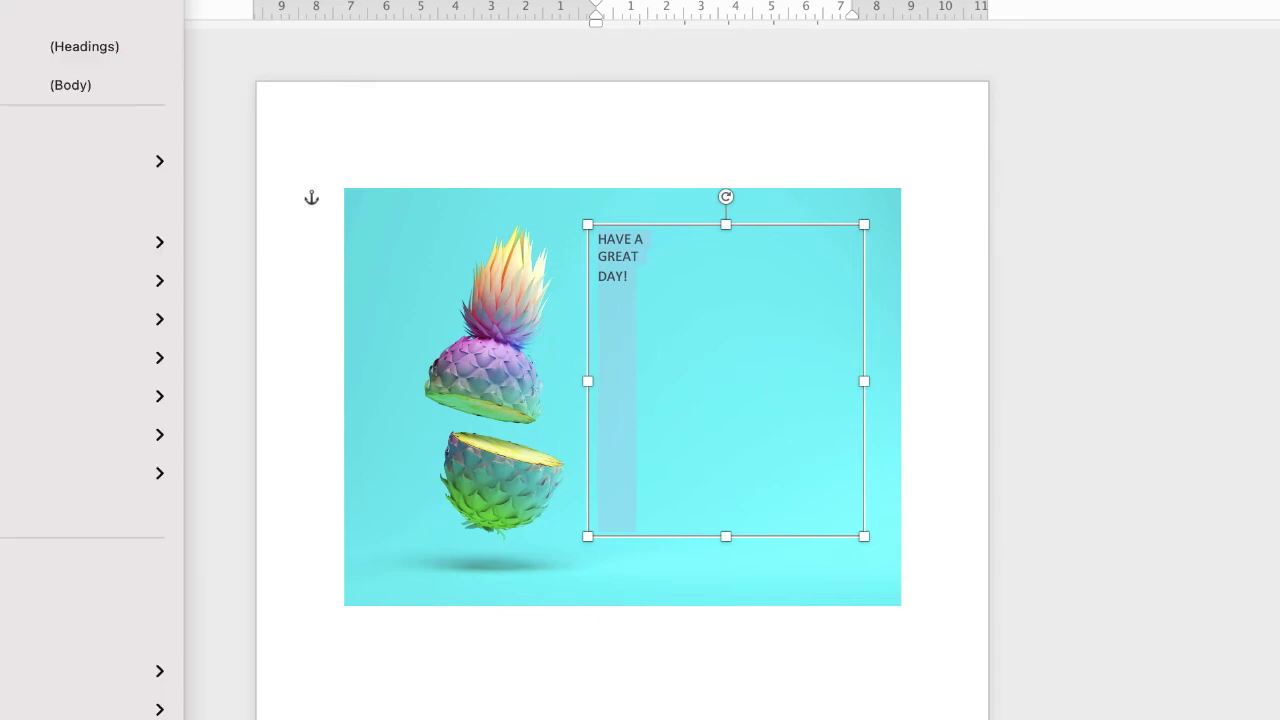
click(90, 161)
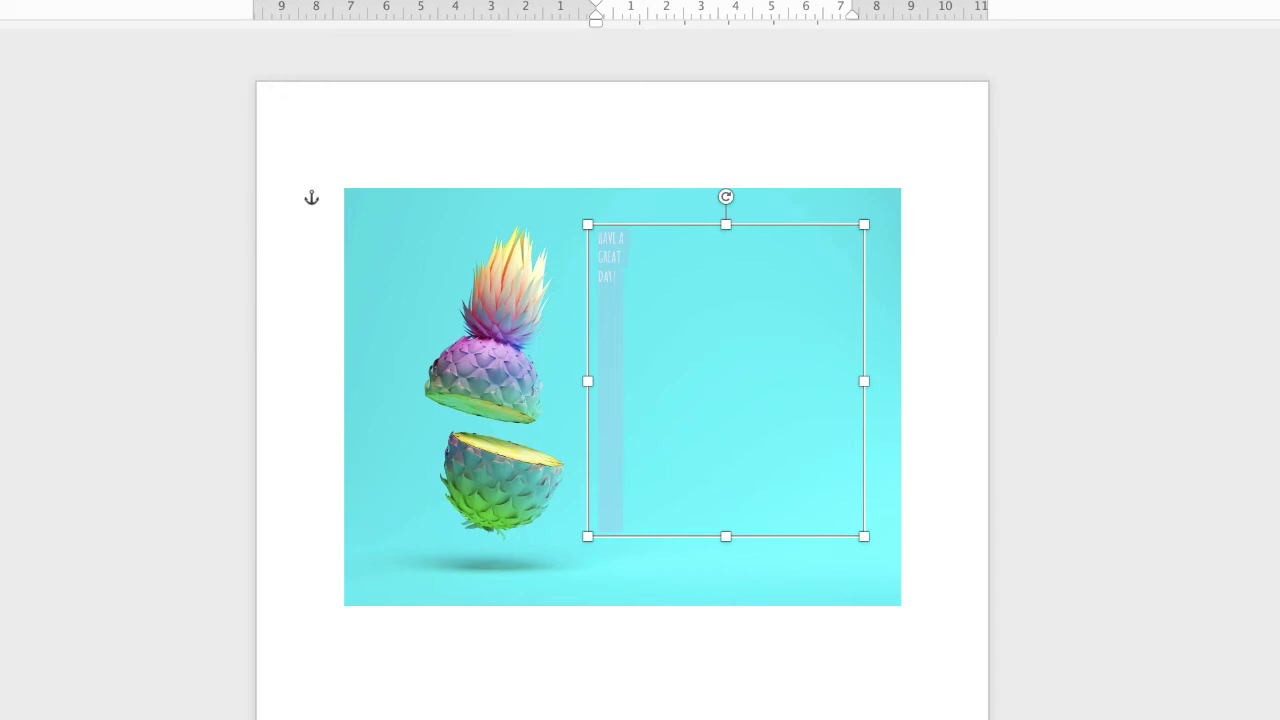
Enlarge all the lettering in the text box to 72 pt.
key(ctrl+shift+period)
key(ctrl+shift+period)
key(ctrl+shift+period)
key(ctrl+shift+period)
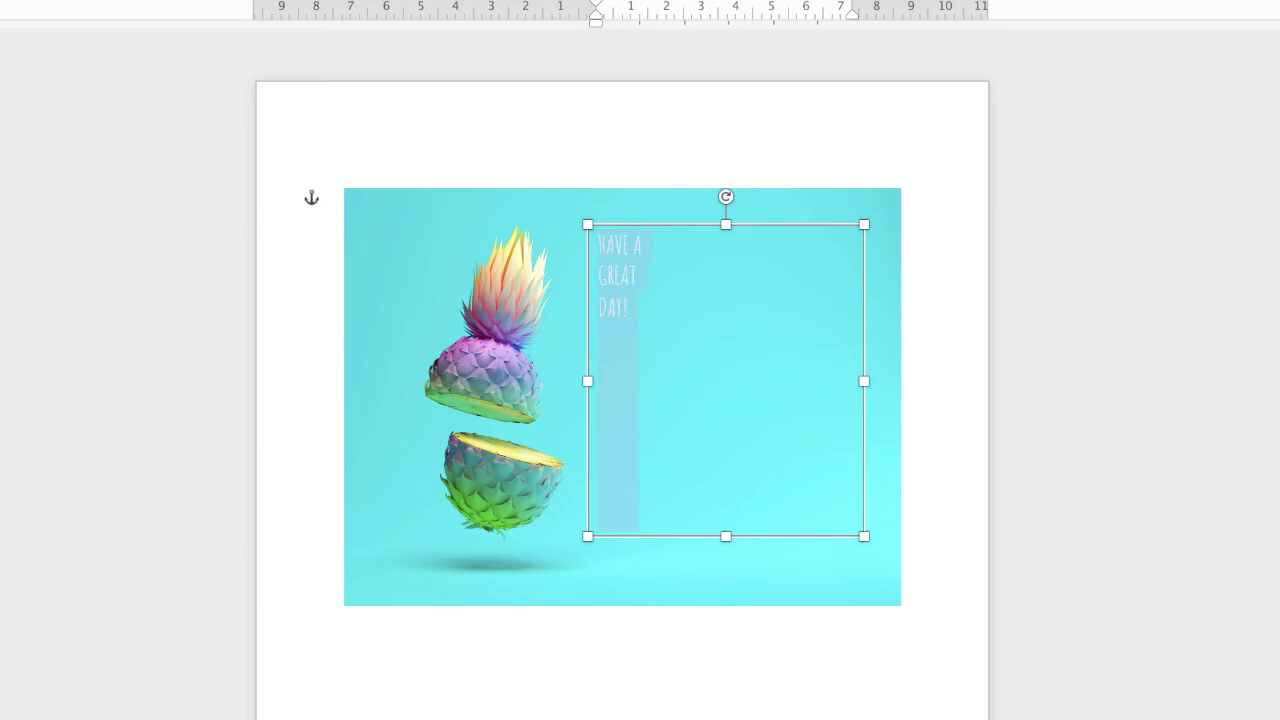
key(ctrl+shift+period)
key(ctrl+shift+period)
key(ctrl+shift+period)
key(ctrl+shift+period)
key(ctrl+shift+period)
key(ctrl+shift+period)
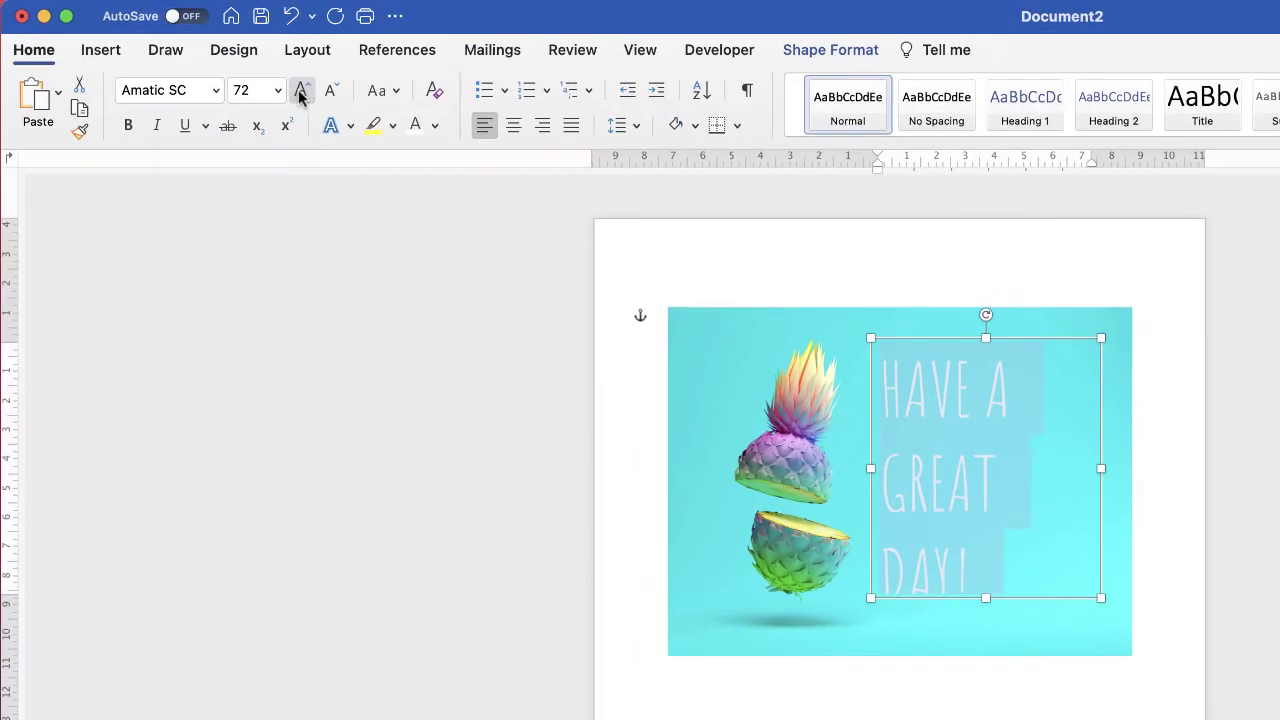
Set the selected text to 60 pt and centre it horizontally in the text box.
click(278, 91)
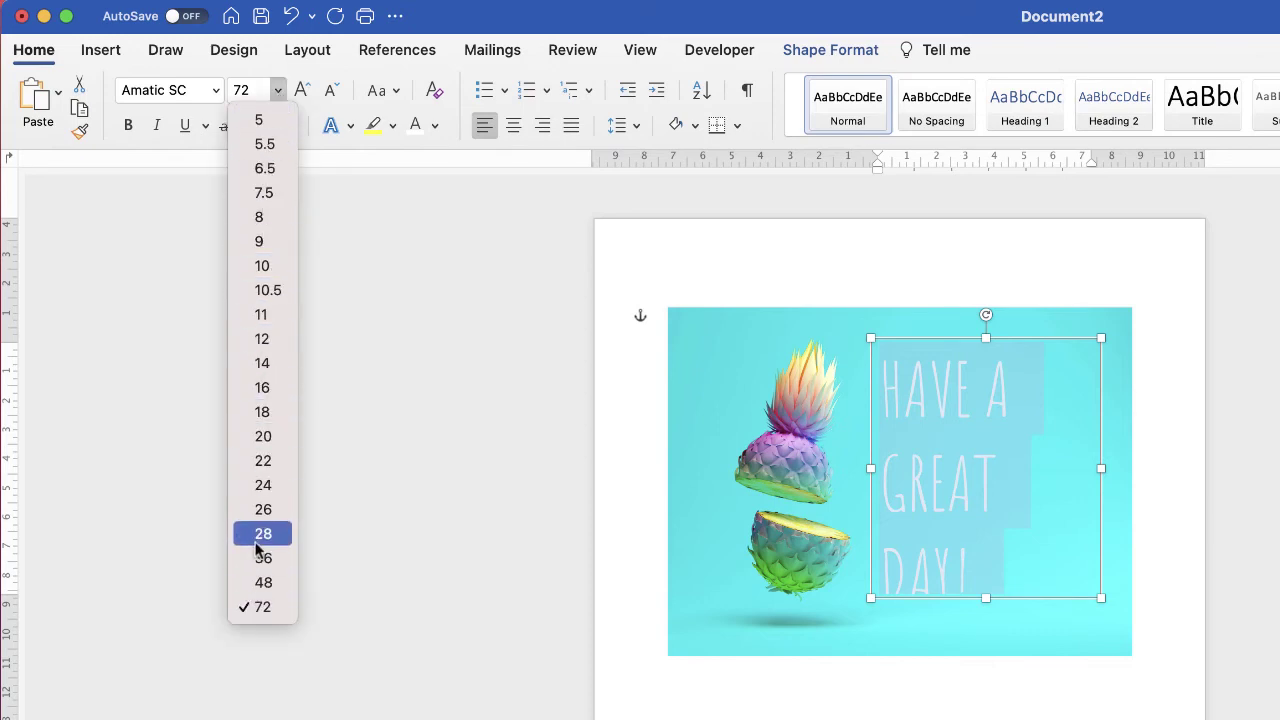
click(251, 91)
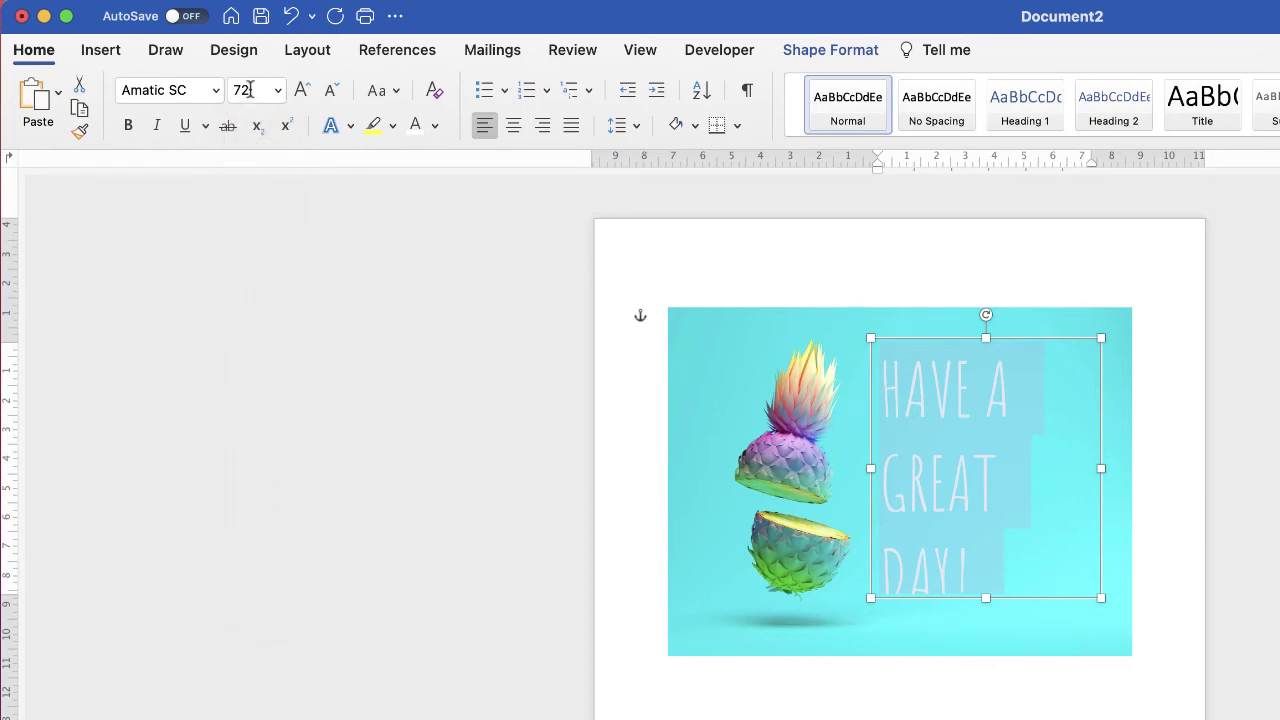
drag(250, 90, 231, 92)
text(60)
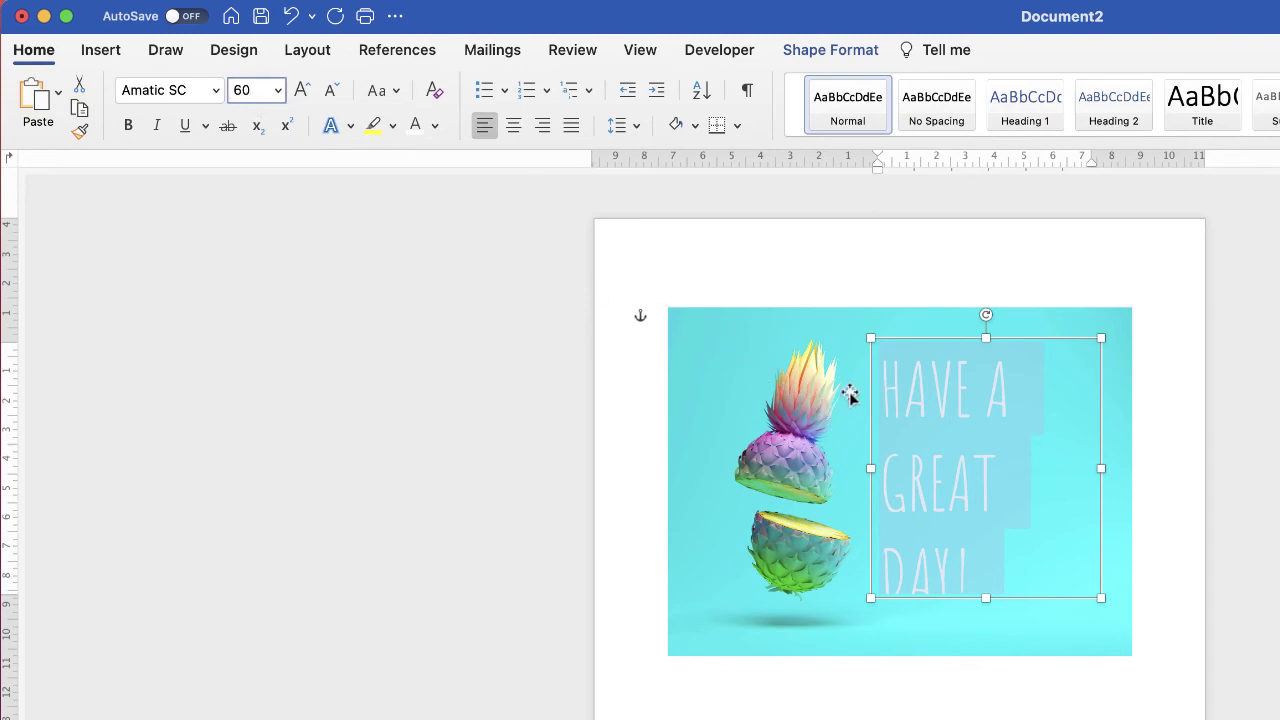
key(Return)
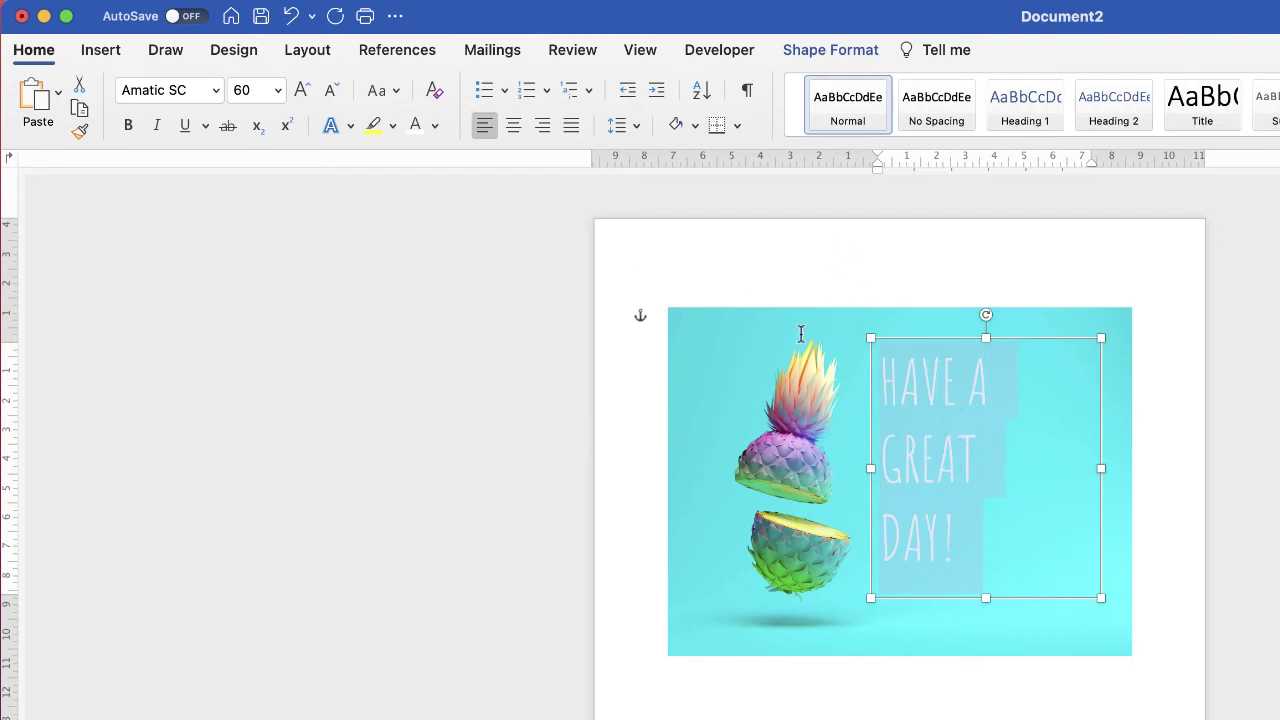
click(514, 127)
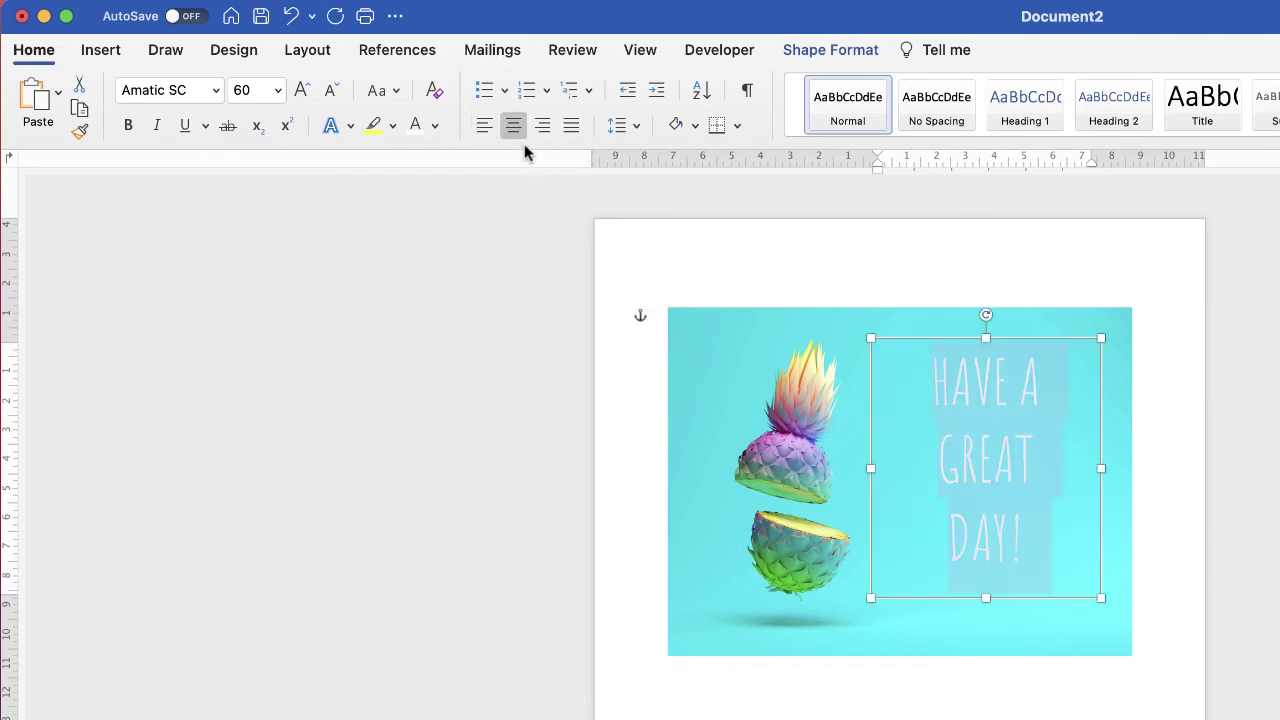
click(900, 314)
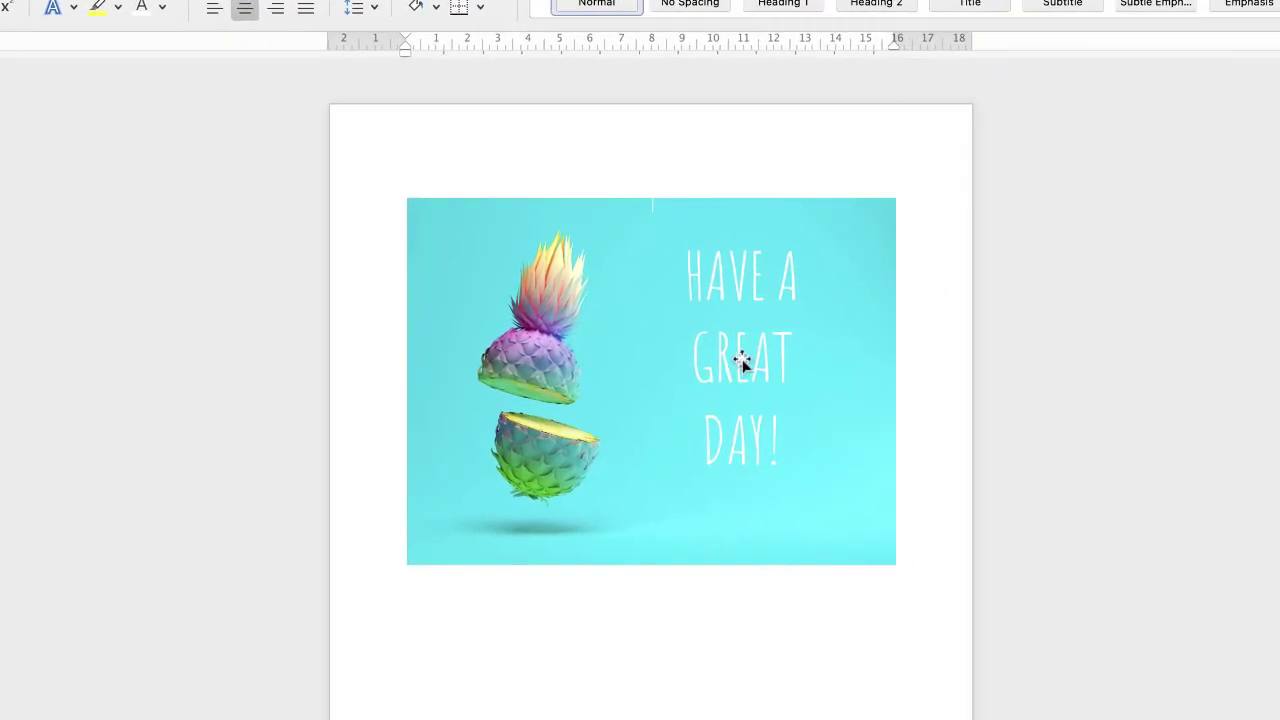
Reposition the text box over the empty turquoise area and align it with the picture using Align to Middle.
click(982, 478)
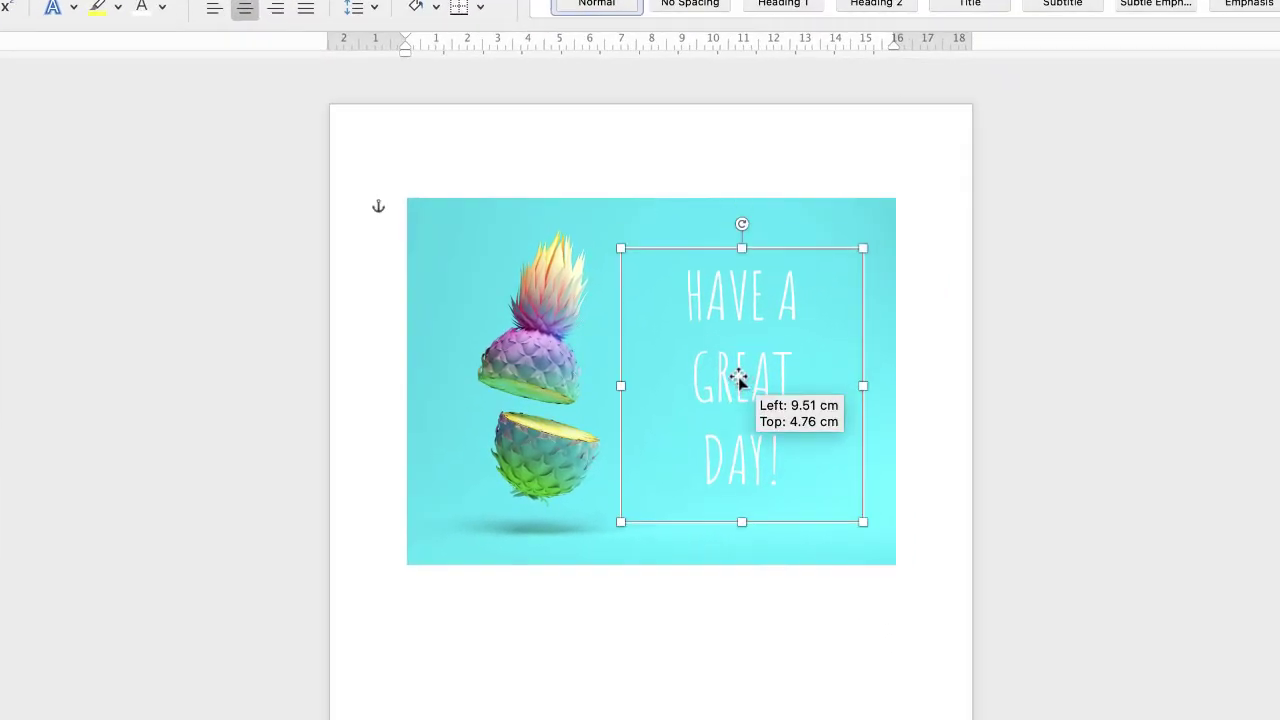
mouse_move(738, 377)
mouse_down()
mouse_move(729, 363)
mouse_move(743, 380)
mouse_move(733, 376)
mouse_up()
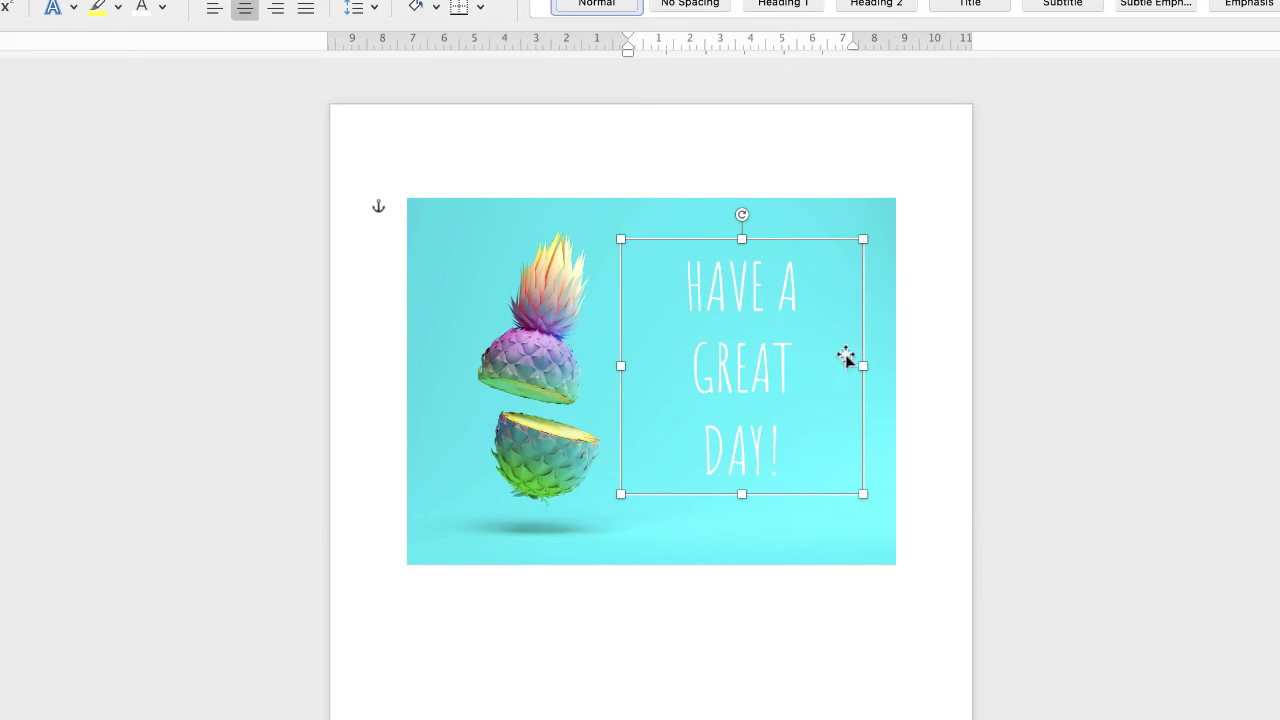
shift+click(771, 543)
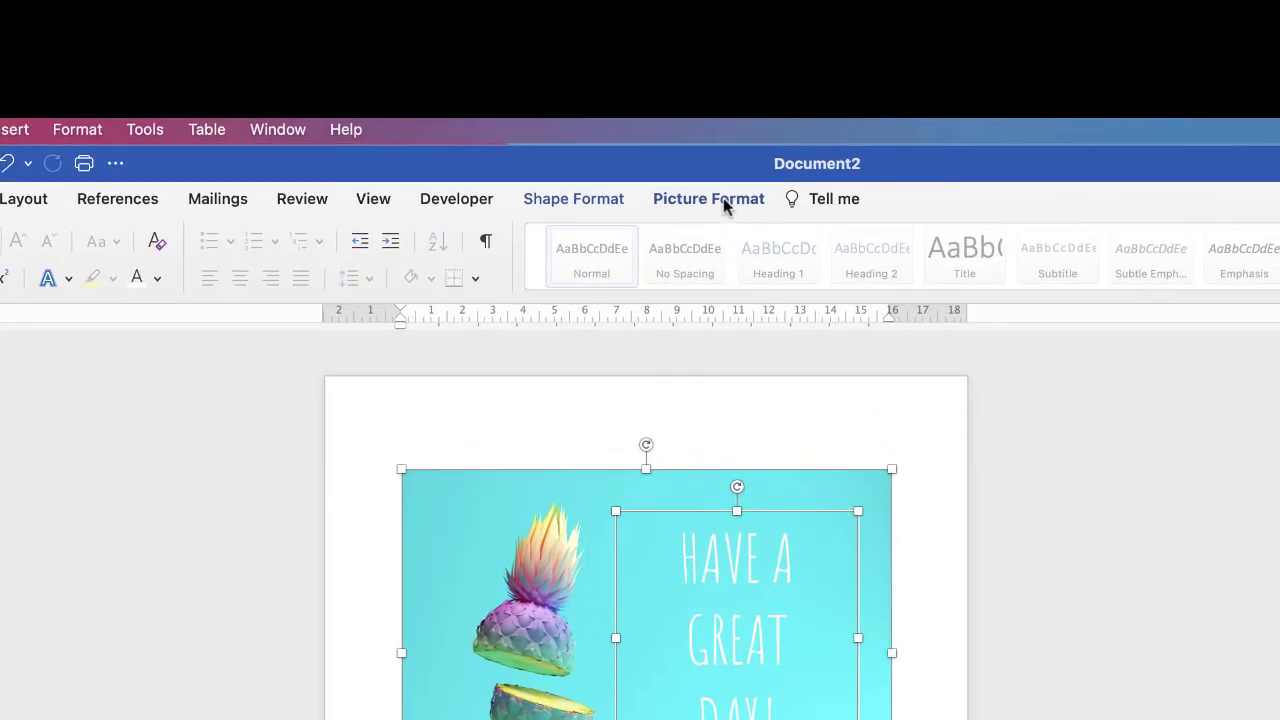
click(726, 199)
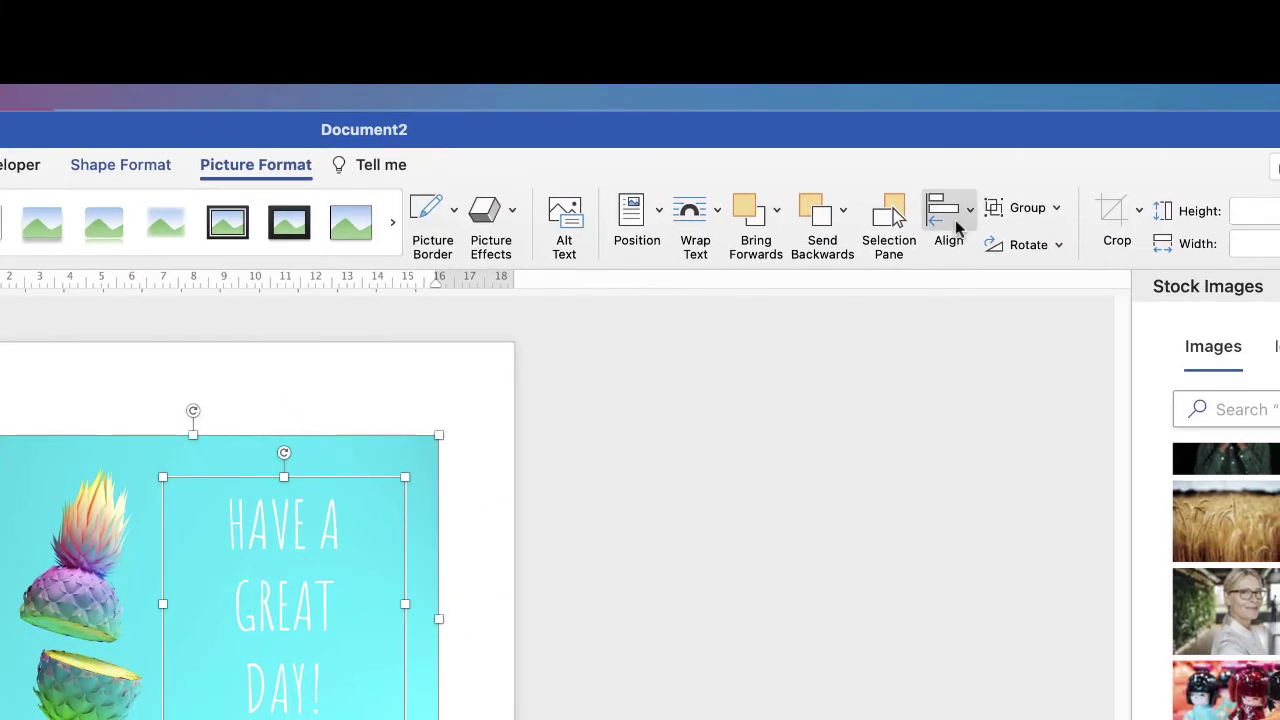
click(970, 210)
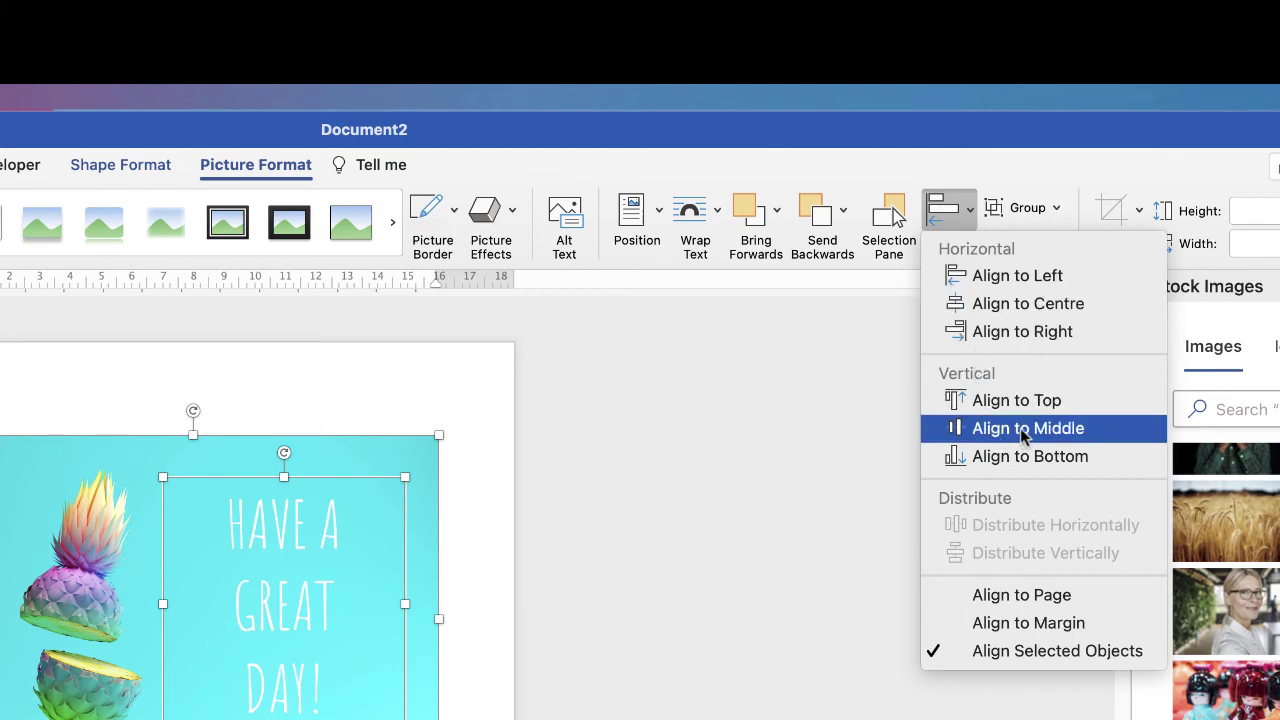
click(988, 430)
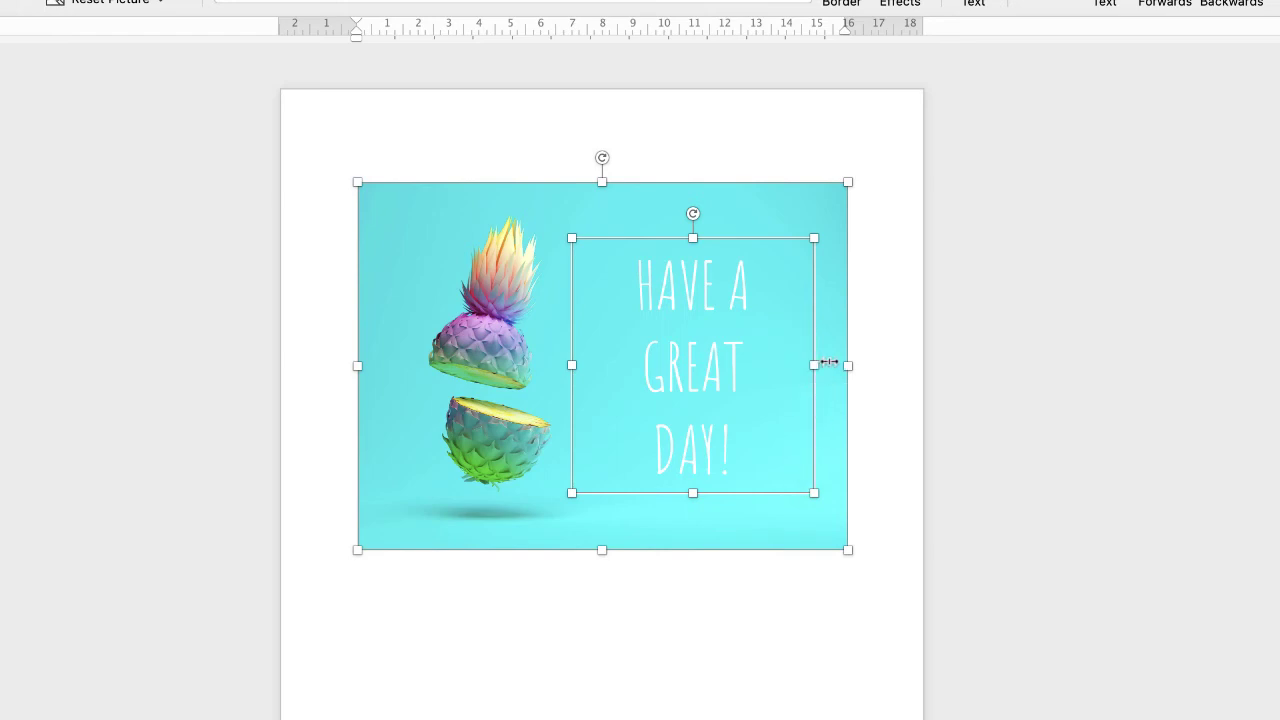
click(643, 672)
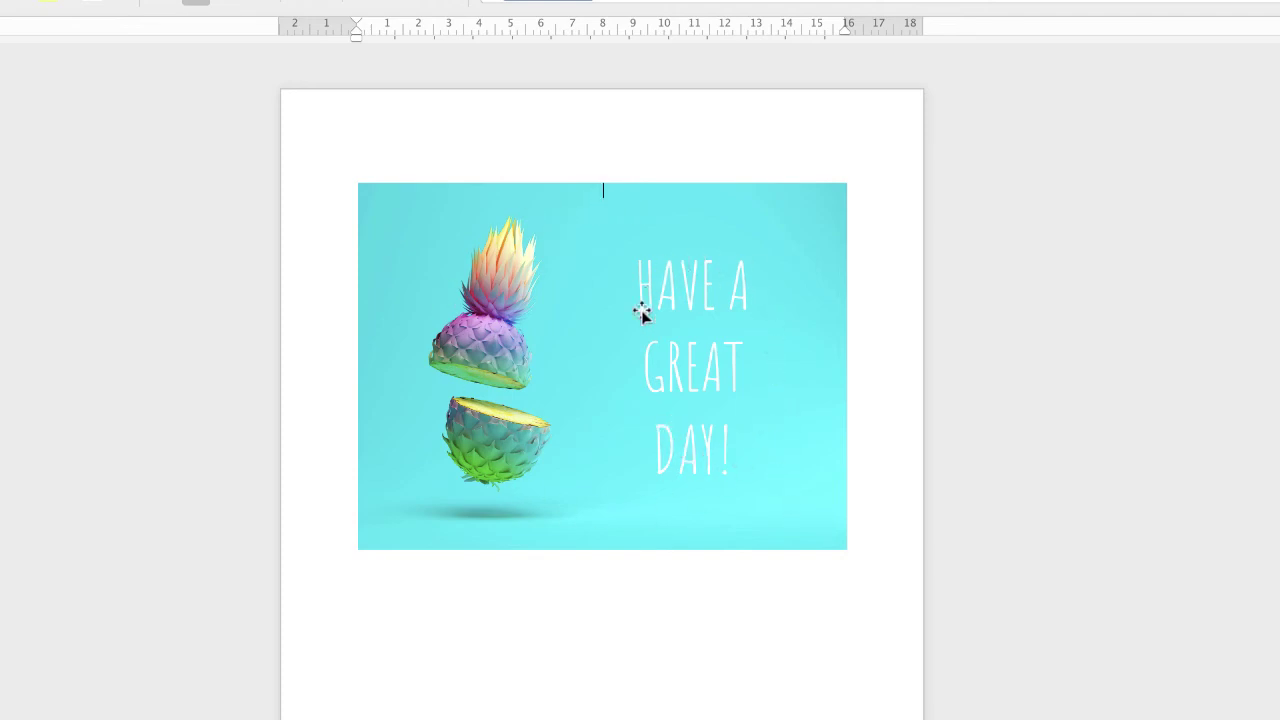
Group the text box with the pineapple picture and shift the group slightly up the page.
click(688, 371)
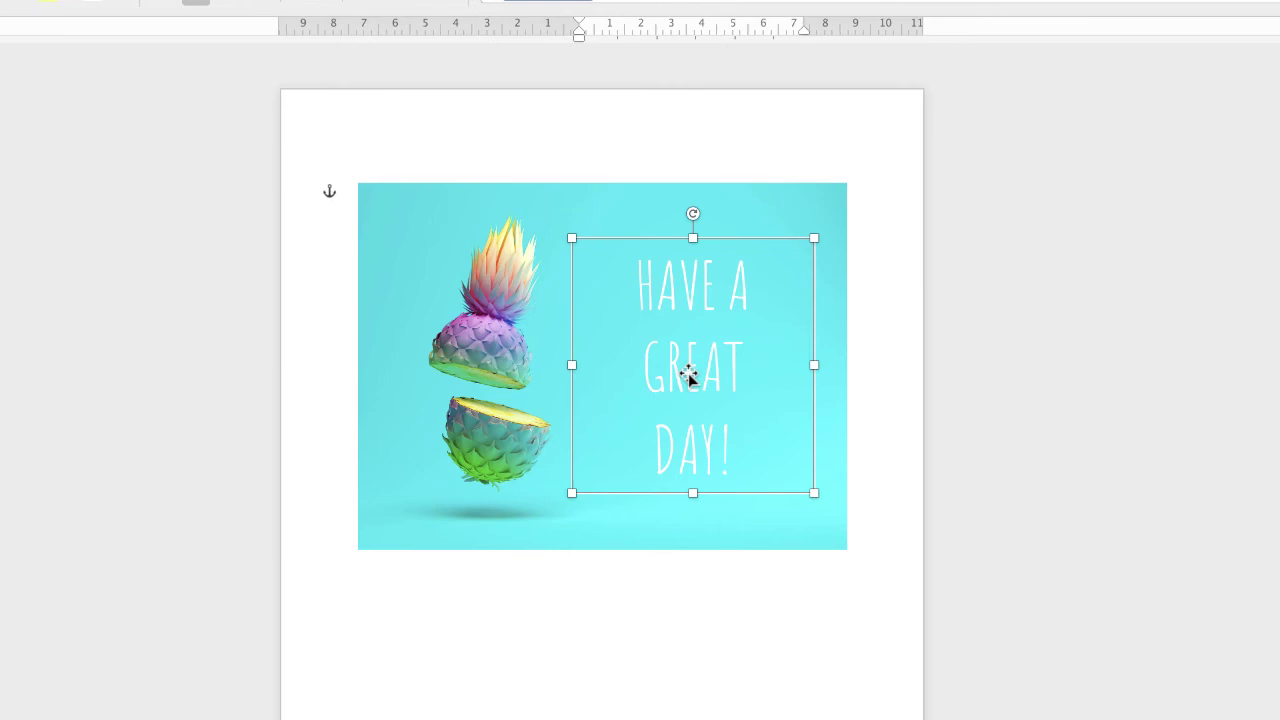
shift+click(688, 535)
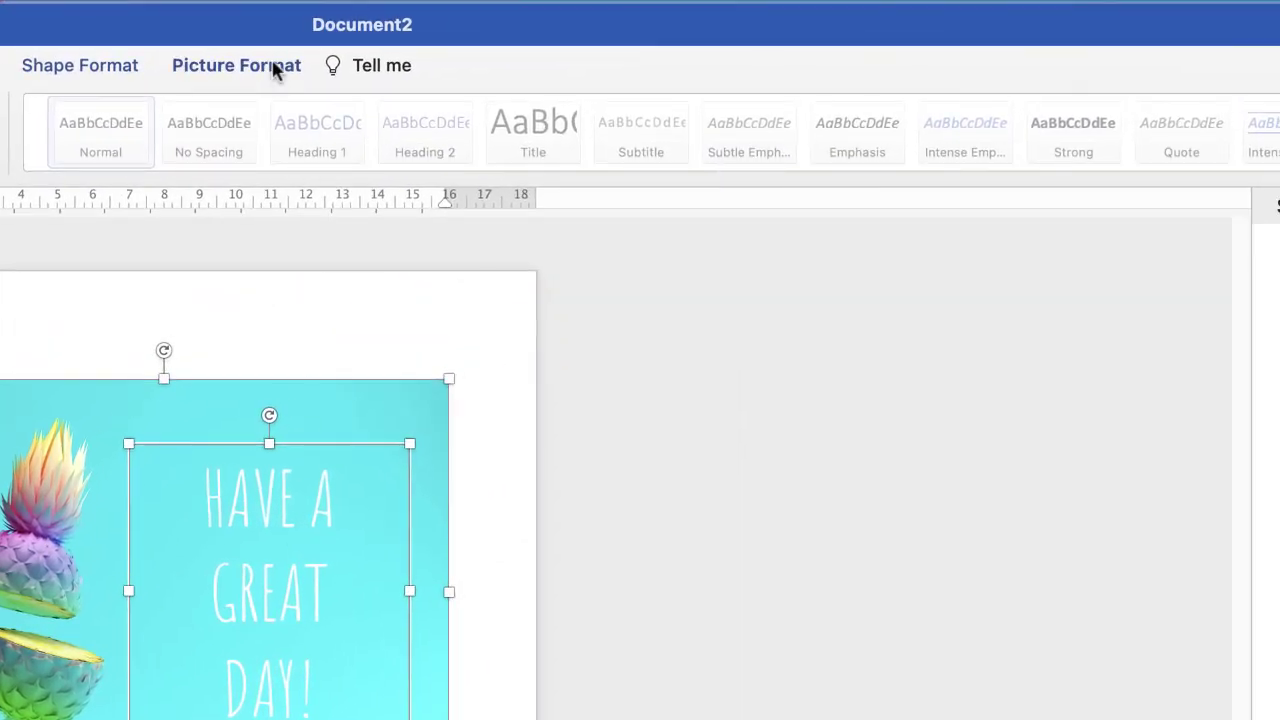
click(275, 68)
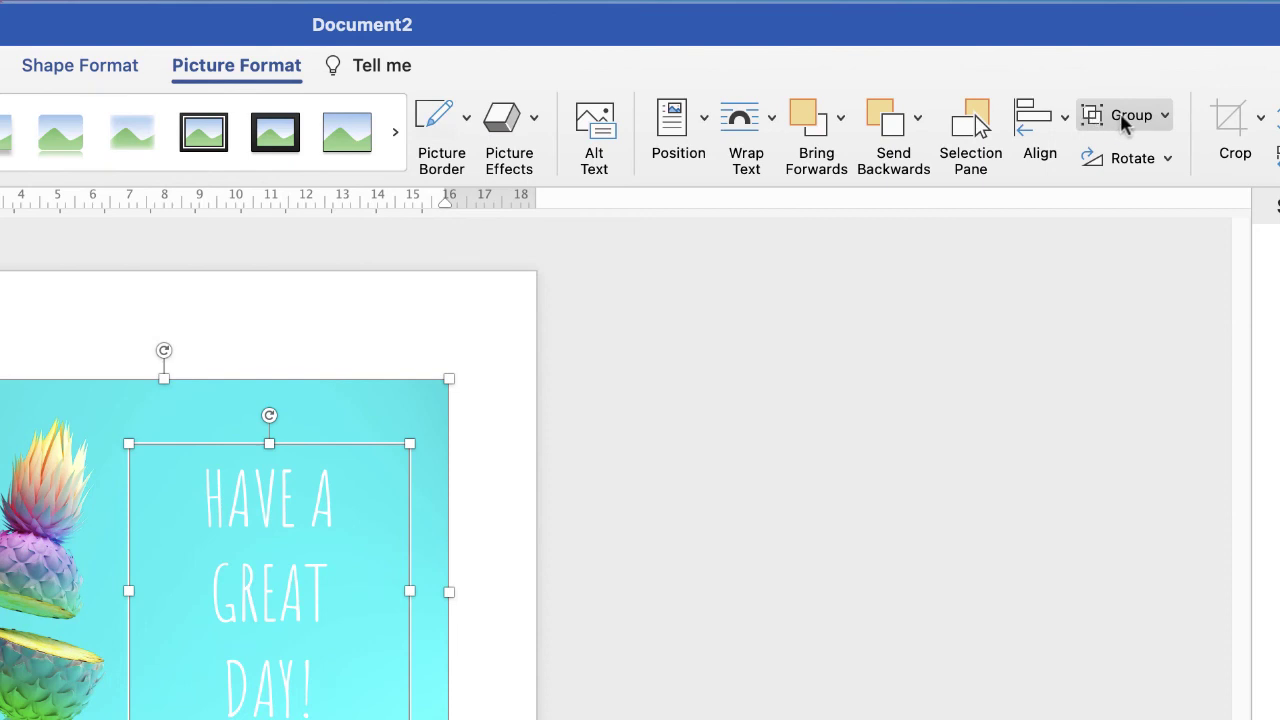
click(1163, 116)
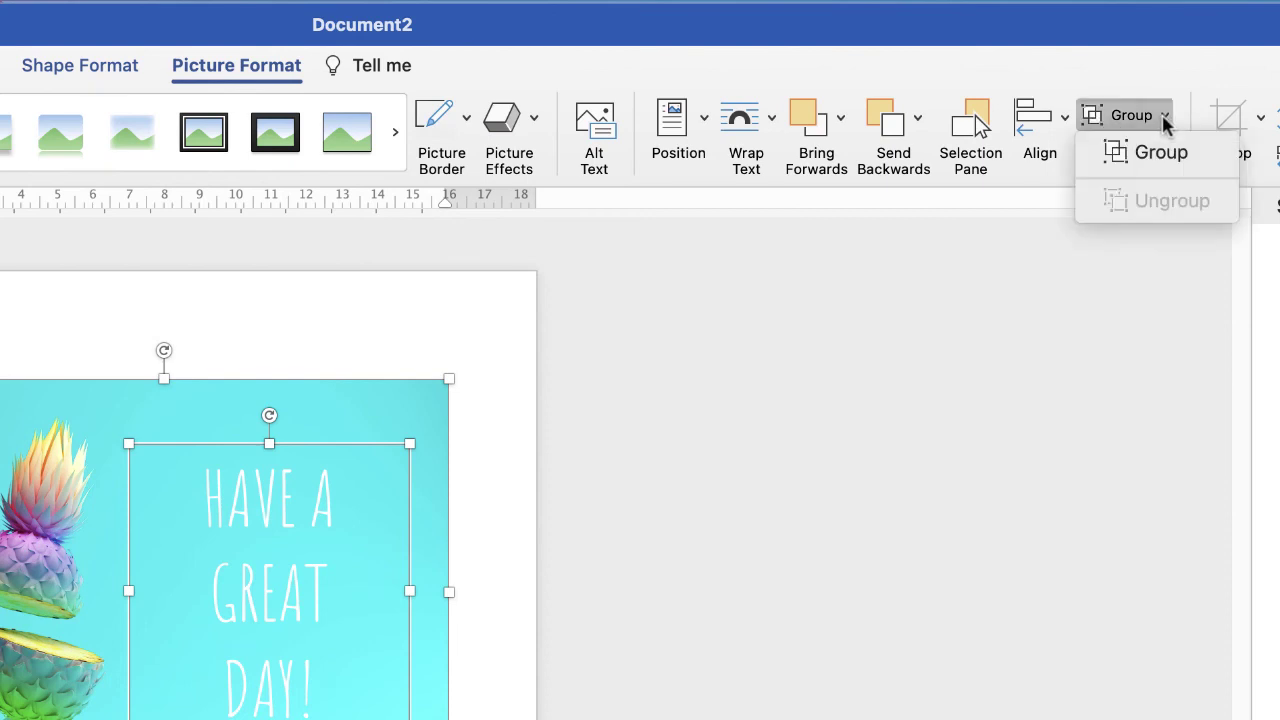
click(1115, 160)
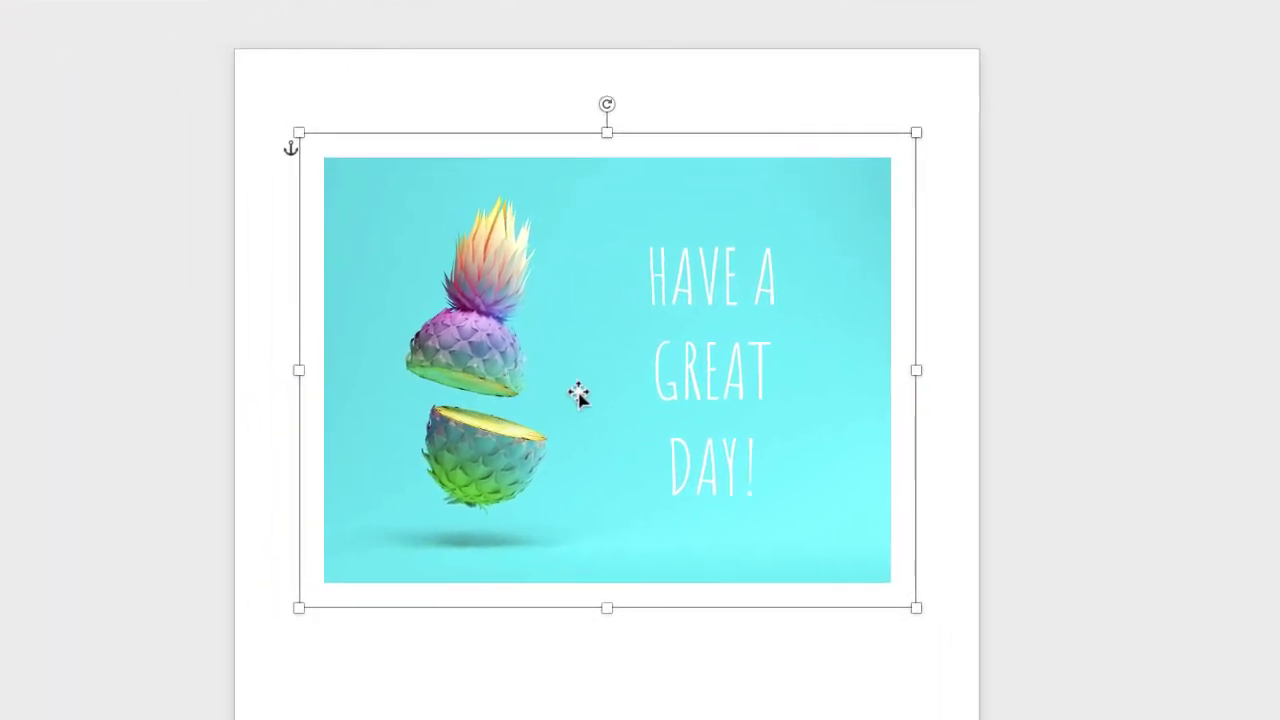
mouse_move(645, 383)
mouse_down()
mouse_move(609, 371)
mouse_move(591, 449)
mouse_move(689, 543)
mouse_move(747, 452)
mouse_move(697, 346)
mouse_move(640, 337)
mouse_move(609, 406)
mouse_move(652, 490)
mouse_move(700, 406)
mouse_move(666, 357)
mouse_move(657, 364)
mouse_up()
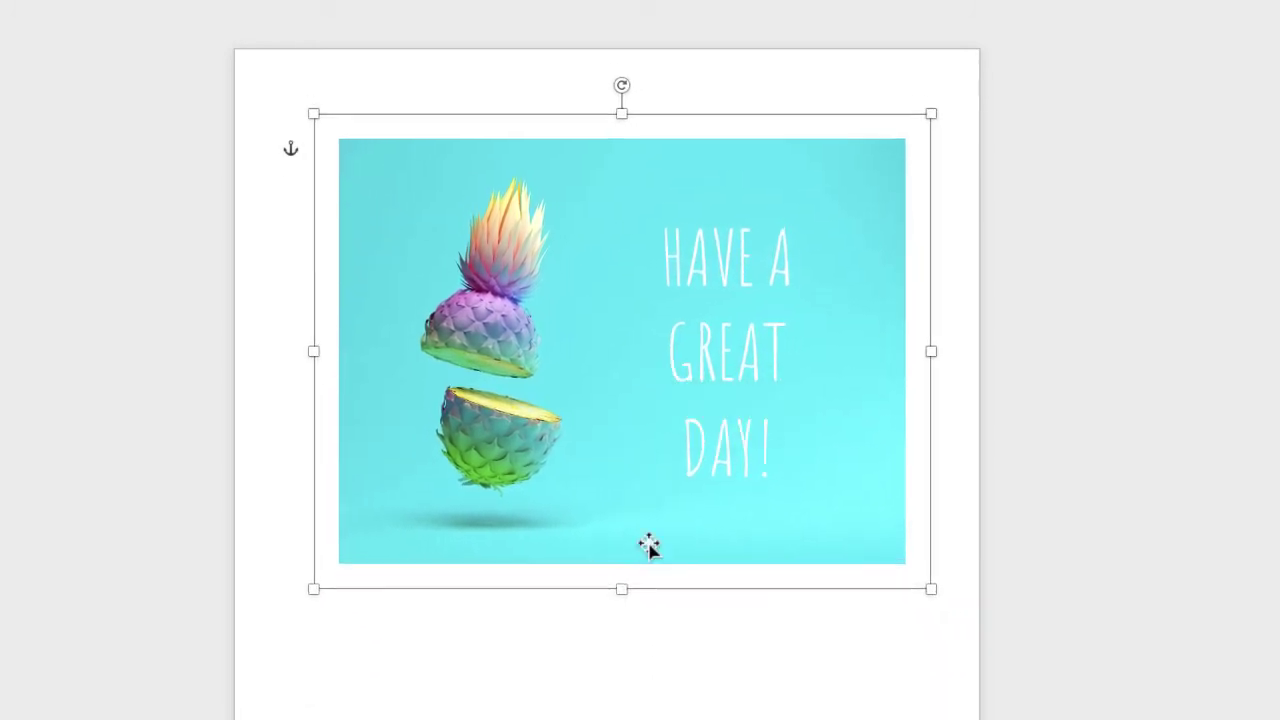
Save the group as a JPEG picture named Pineapple.jpg on the Desktop.
right_click(646, 304)
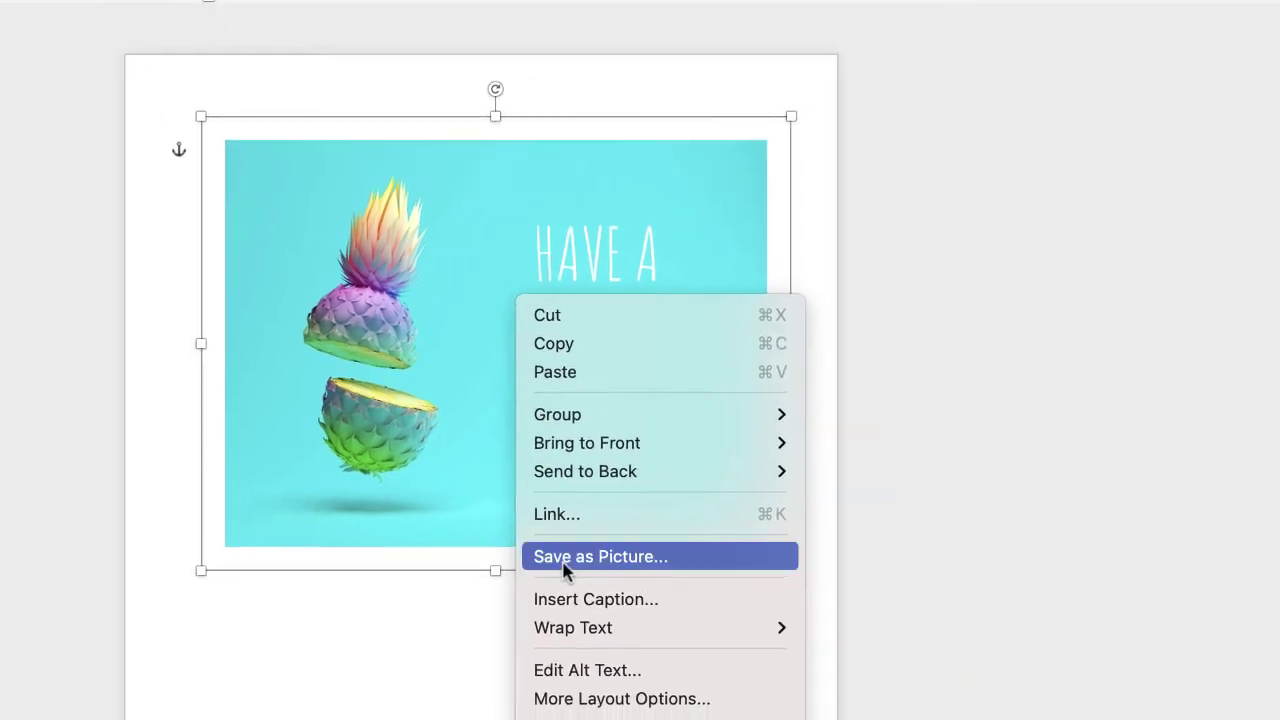
key(Escape)
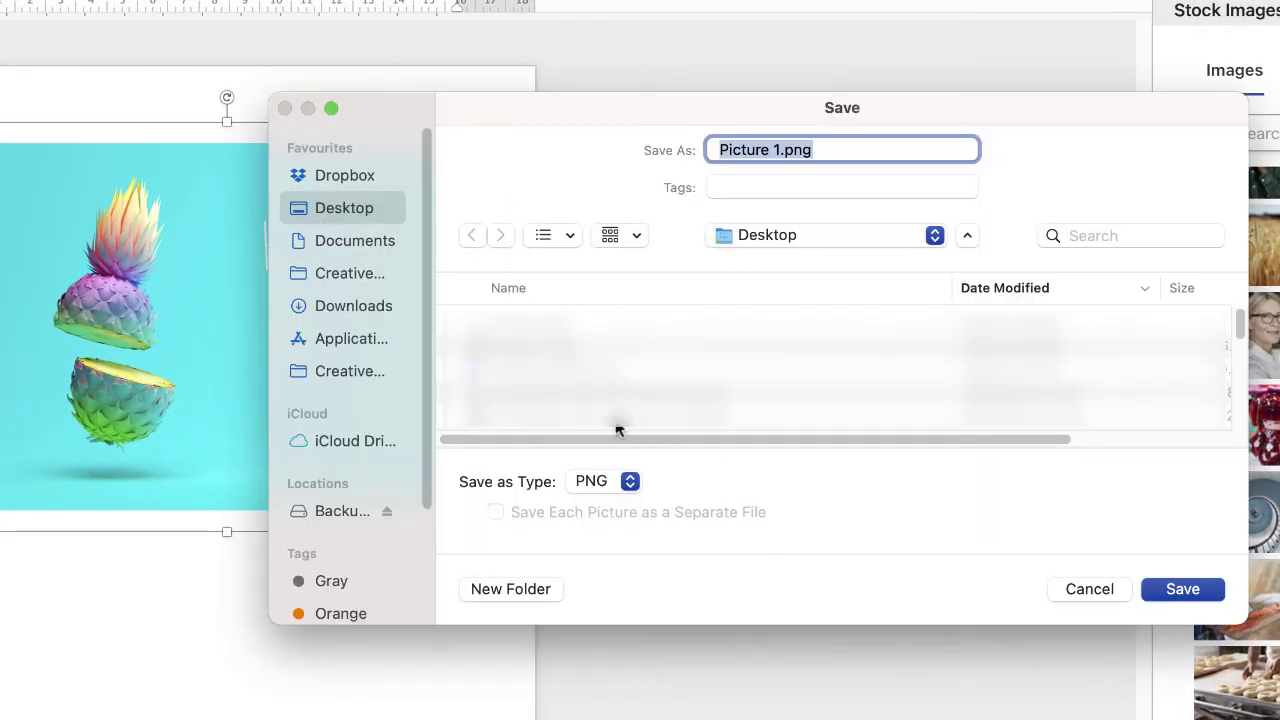
click(630, 483)
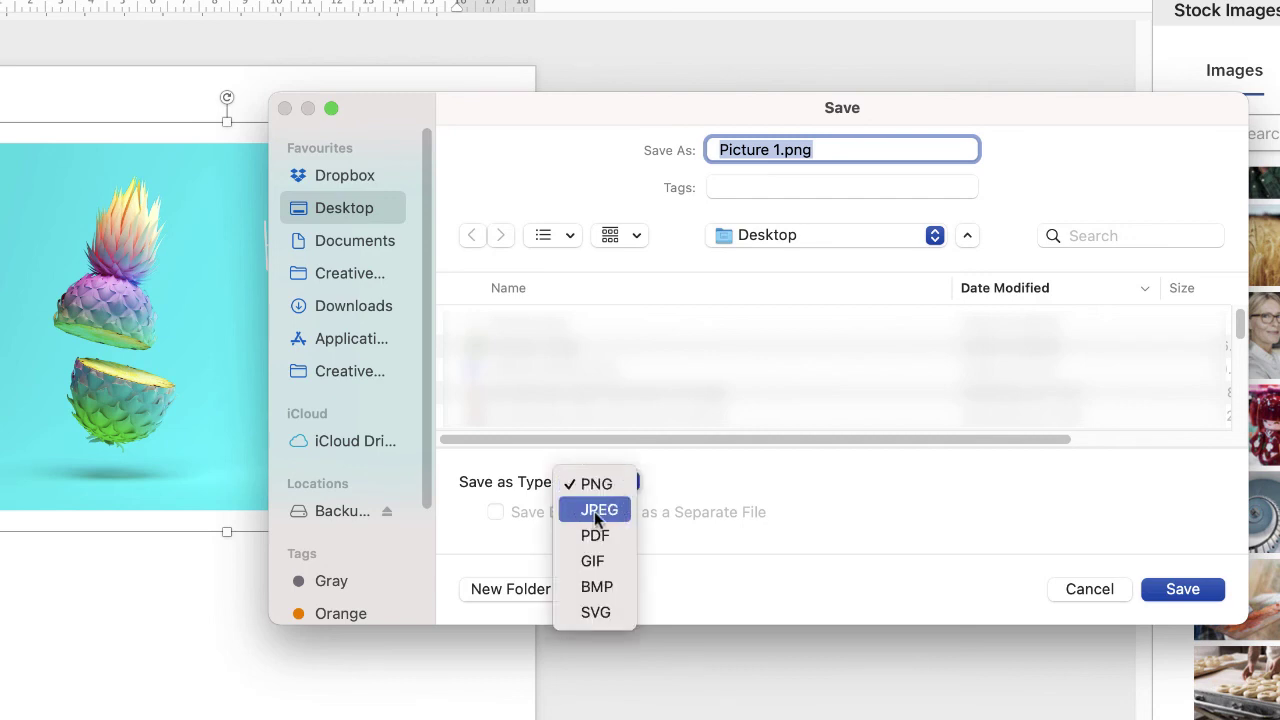
click(607, 511)
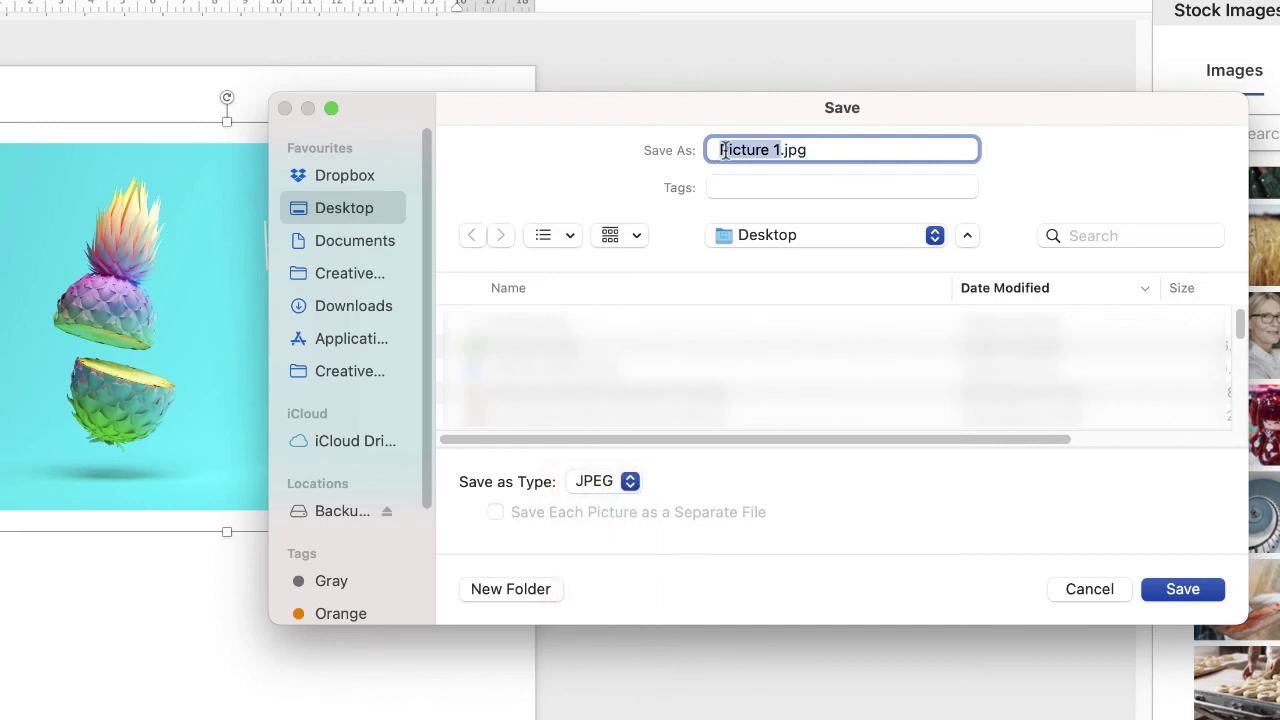
text(Pin)
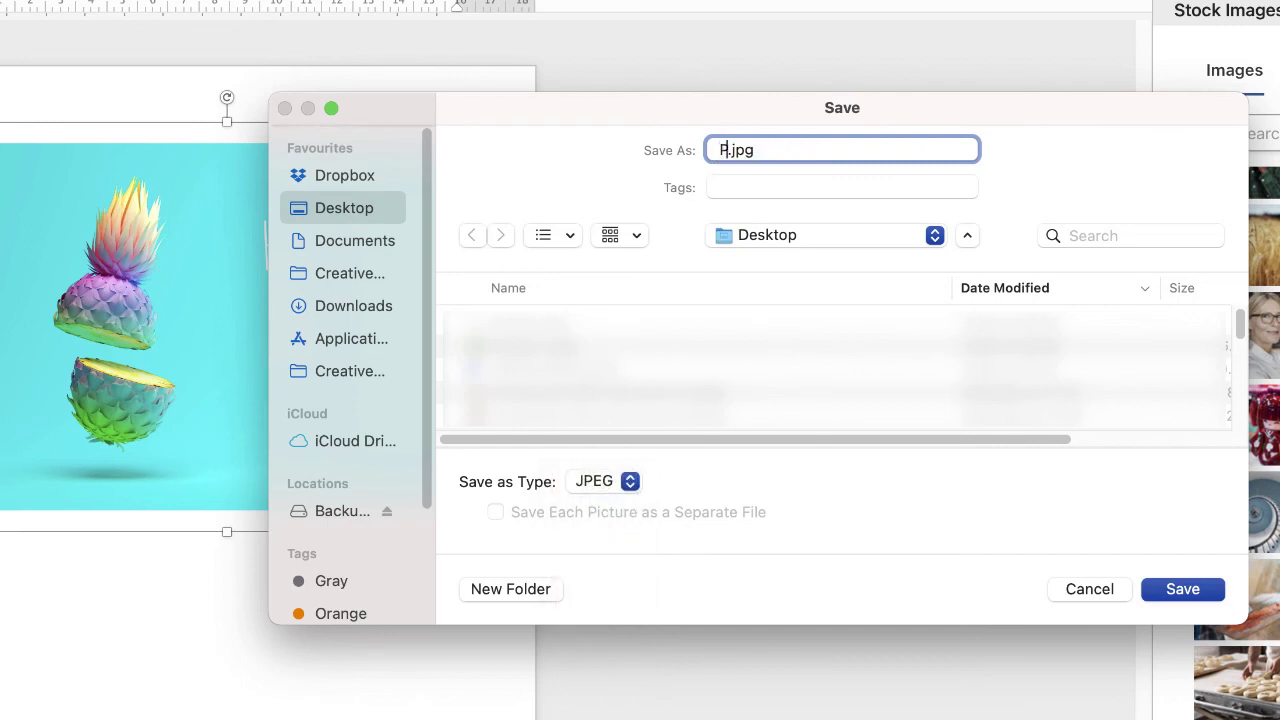
text(eapple)
click(1204, 592)
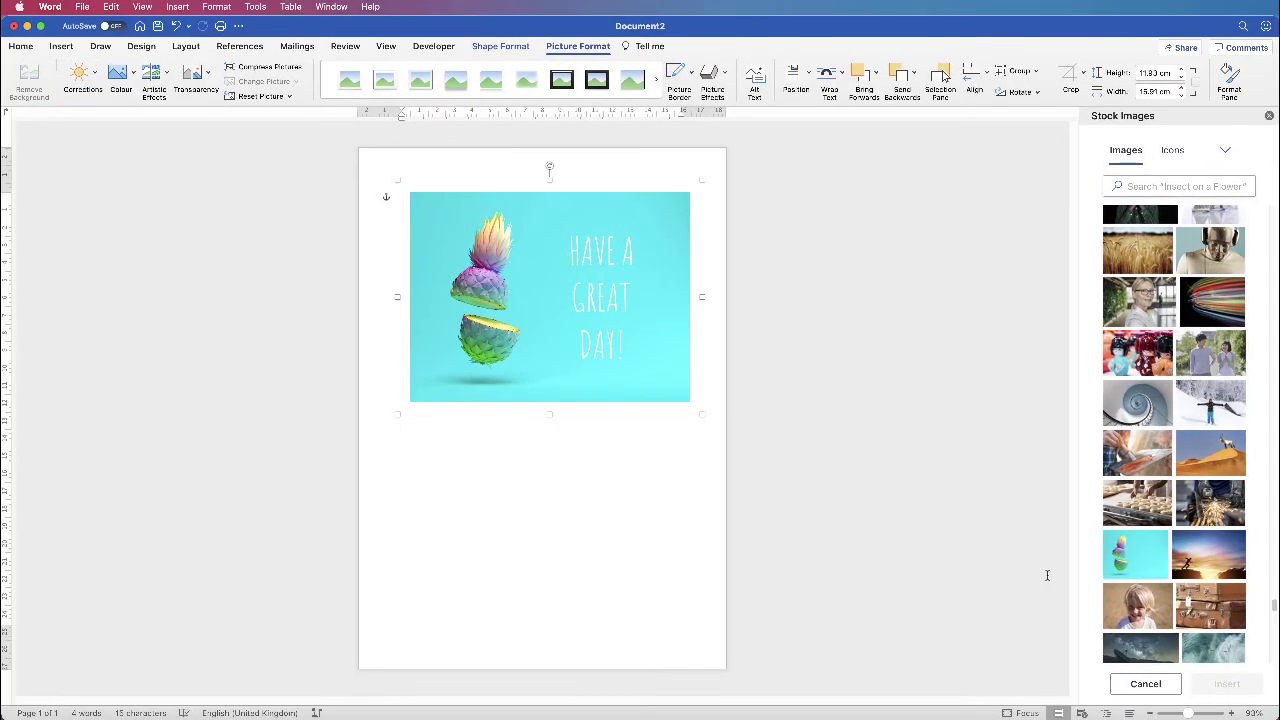
Delete the group from the page and insert the picture file Pineapple.jpg from the Desktop.
key(Delete)
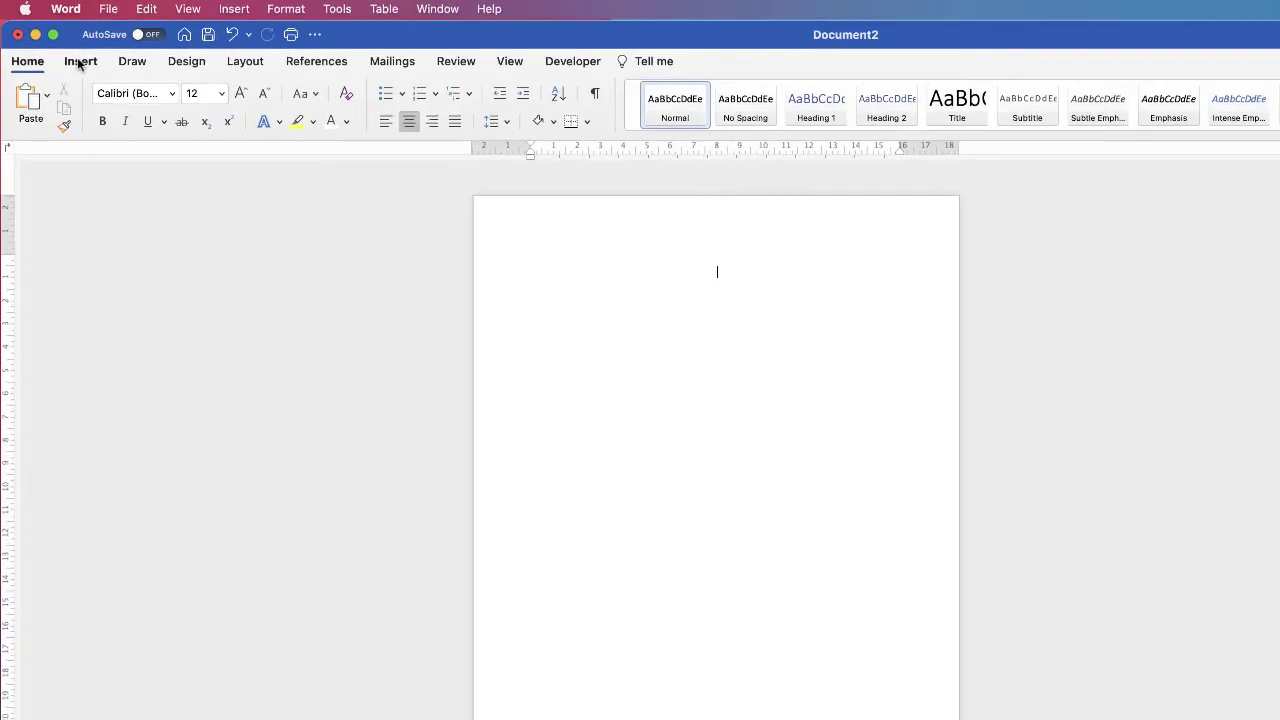
click(61, 46)
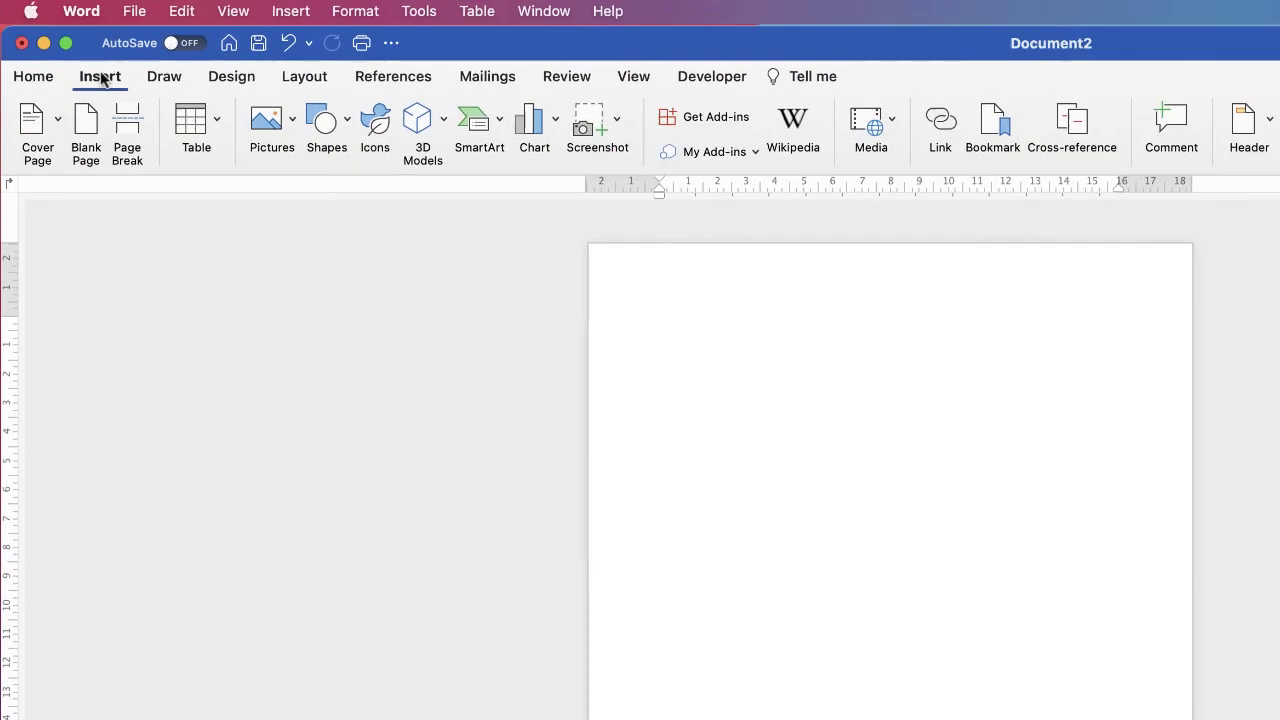
click(294, 125)
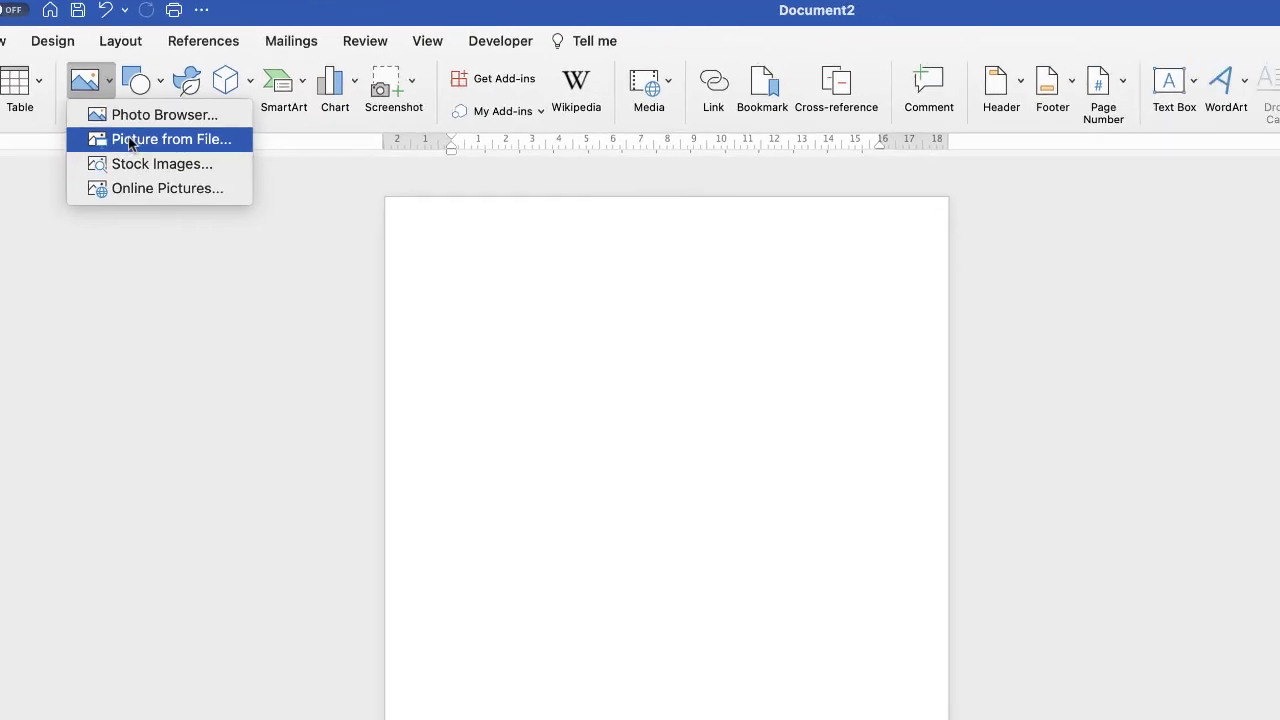
click(128, 140)
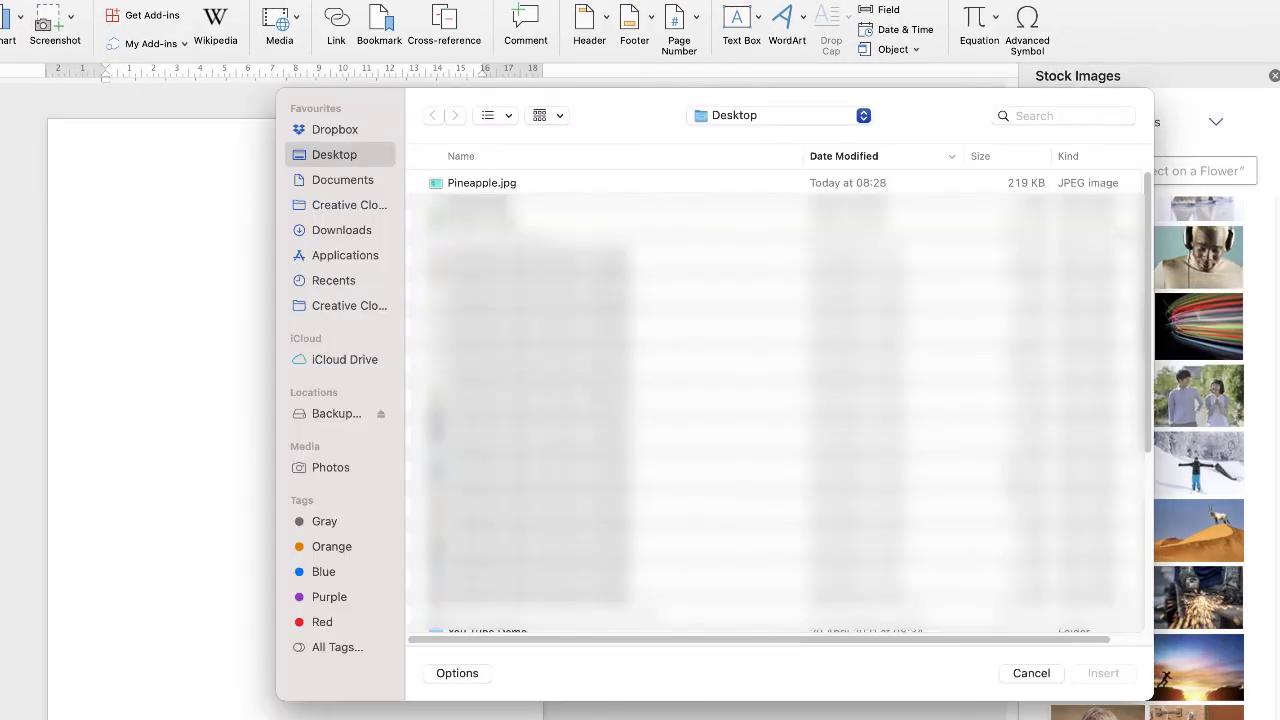
click(476, 185)
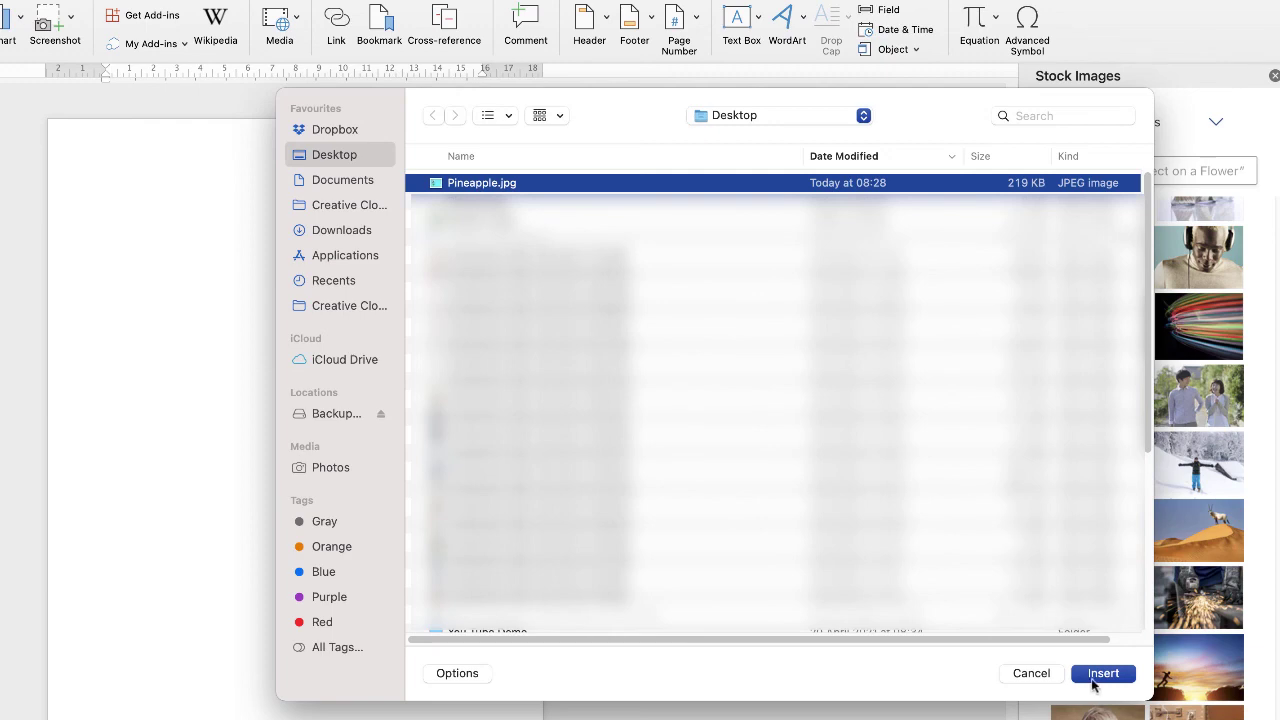
click(1097, 680)
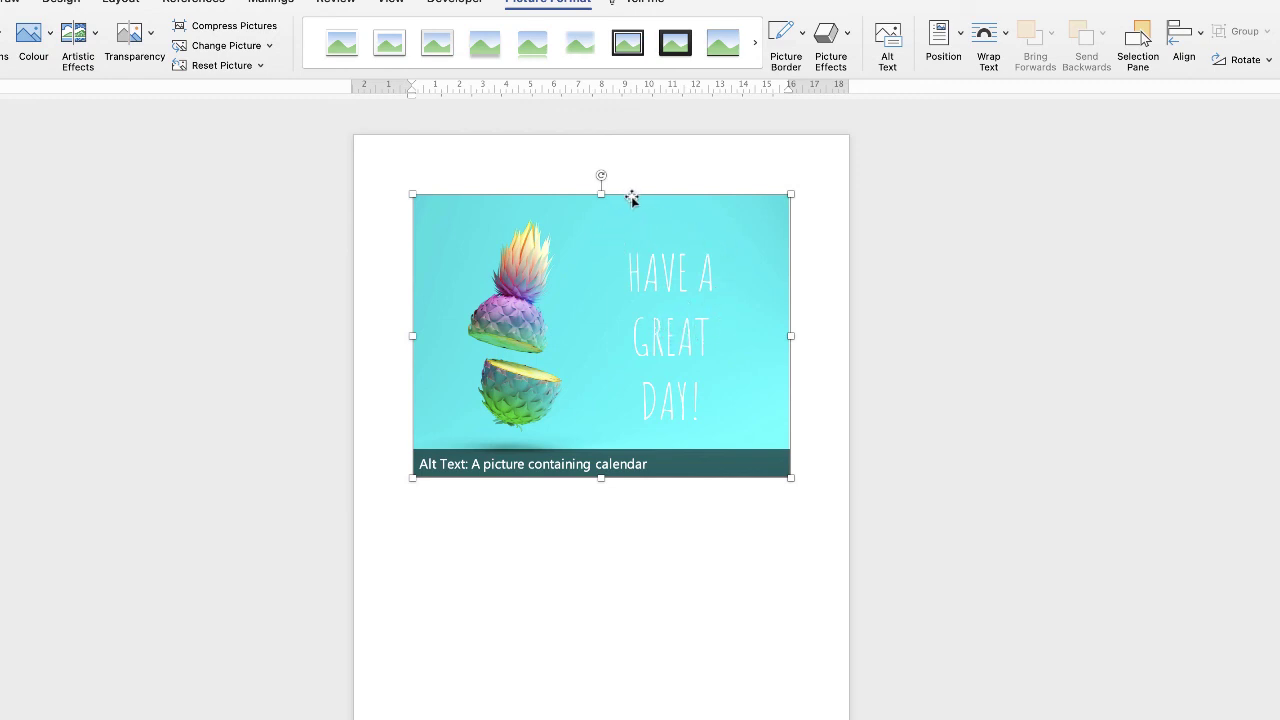
Set the inserted picture's text wrapping to In Front of Text, then move it and enlarge it slightly.
mouse_move(636, 197)
mouse_down()
mouse_move(654, 329)
mouse_move(640, 206)
mouse_up()
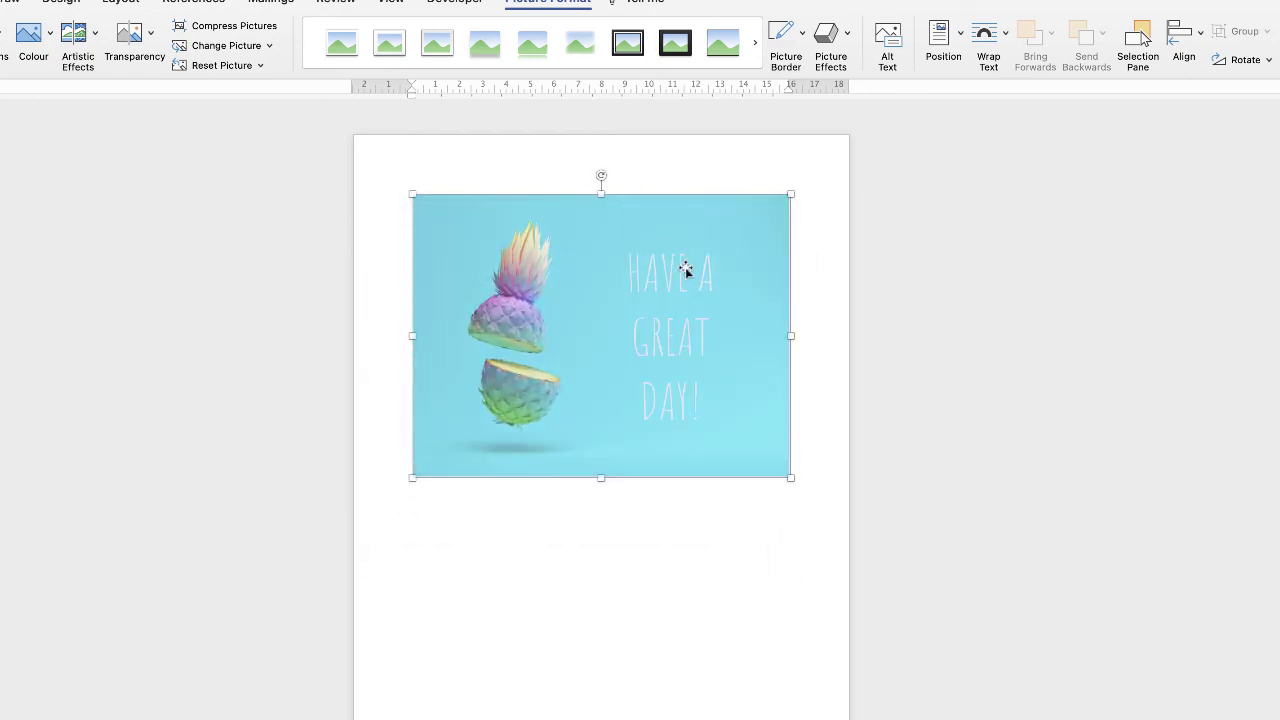
click(1006, 36)
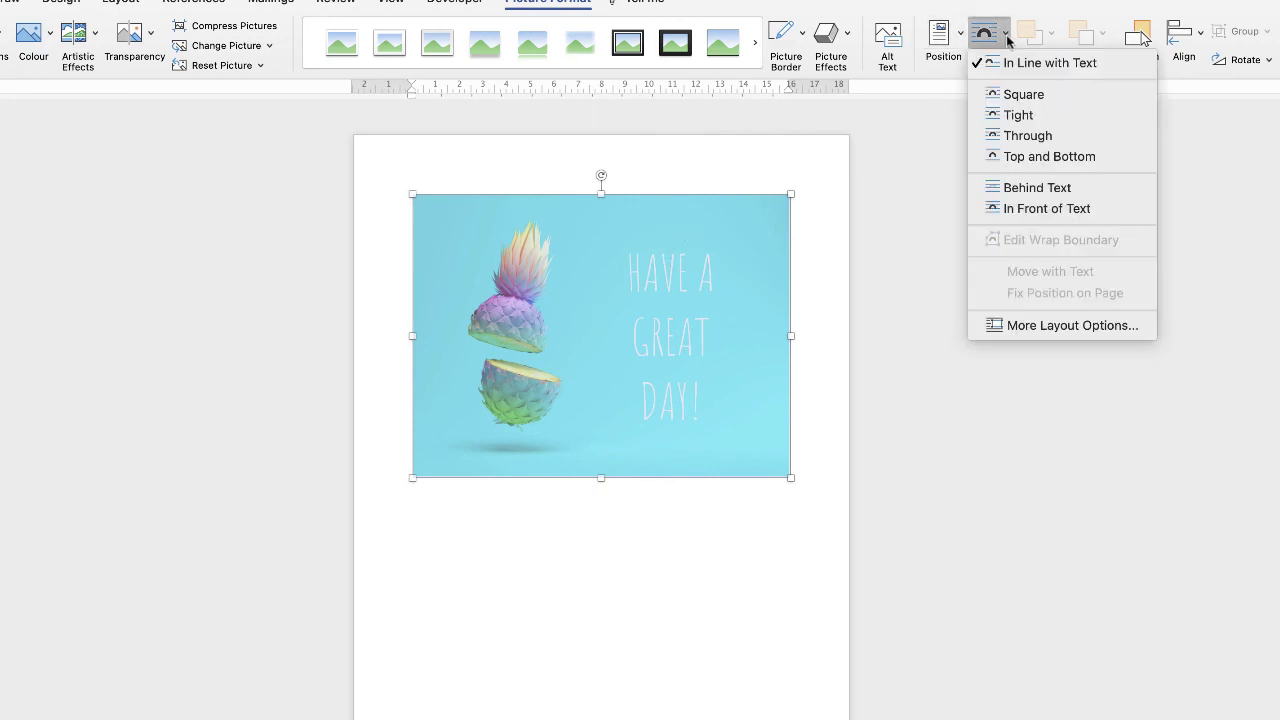
click(1023, 210)
mouse_move(648, 196)
mouse_down()
mouse_move(660, 194)
mouse_move(609, 391)
mouse_move(654, 197)
mouse_up()
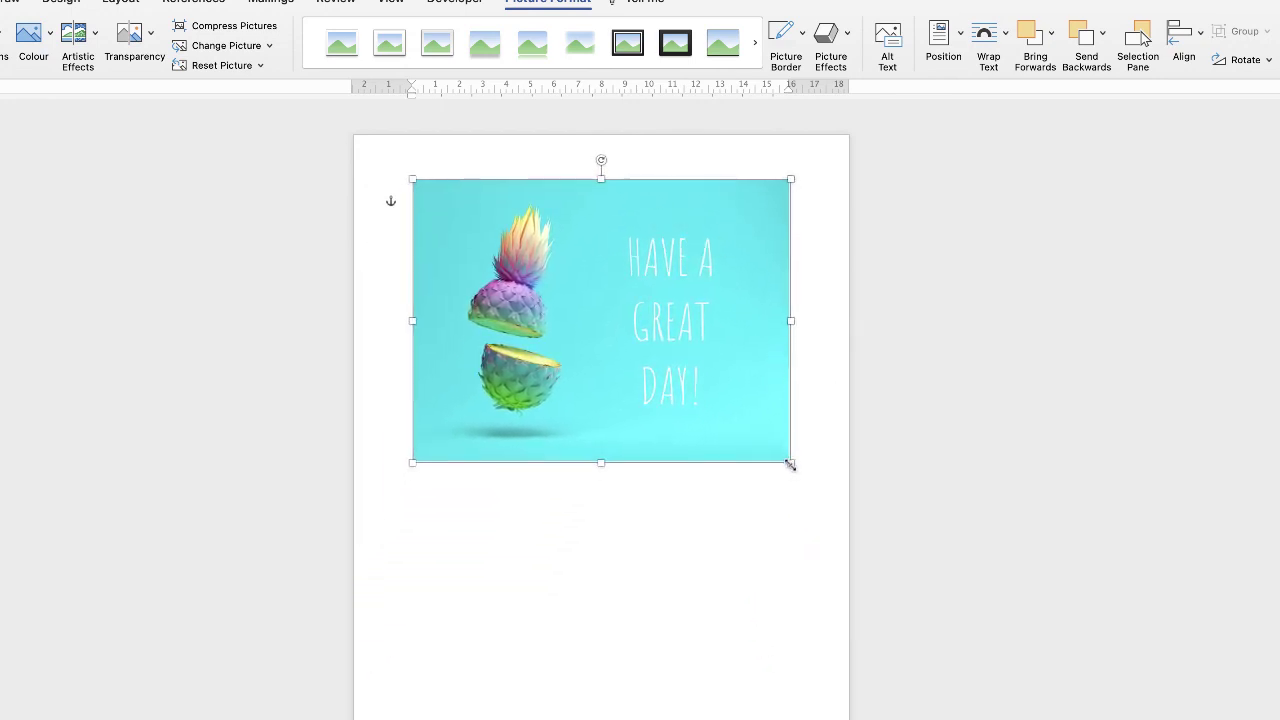
mouse_move(790, 464)
mouse_down()
mouse_move(494, 240)
mouse_move(726, 392)
mouse_move(809, 463)
mouse_move(800, 468)
mouse_up()
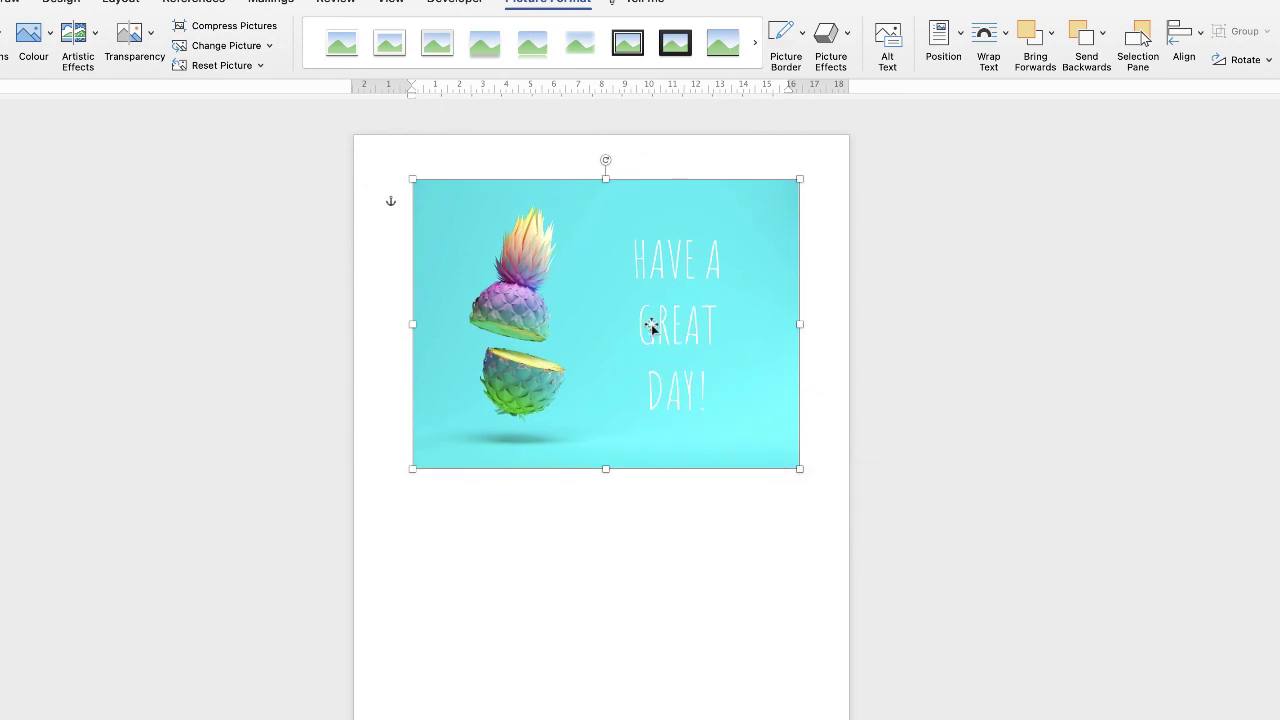
drag(647, 338, 650, 353)
click(655, 653)
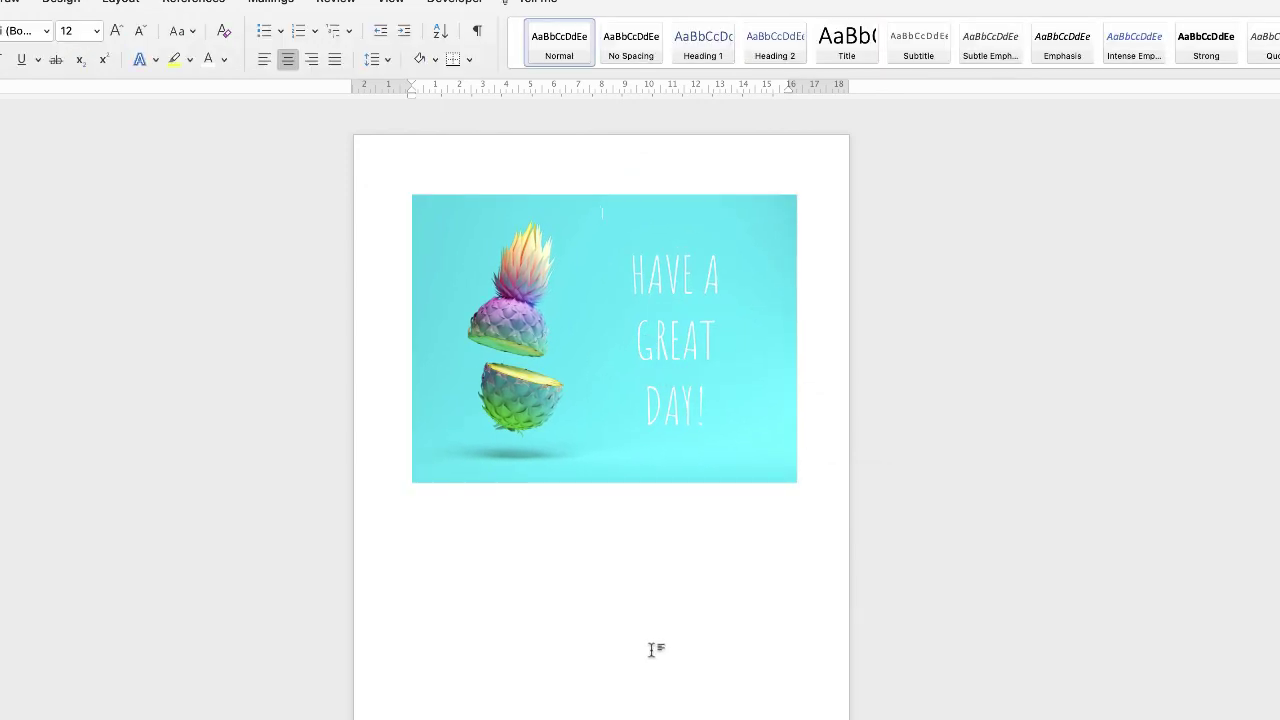